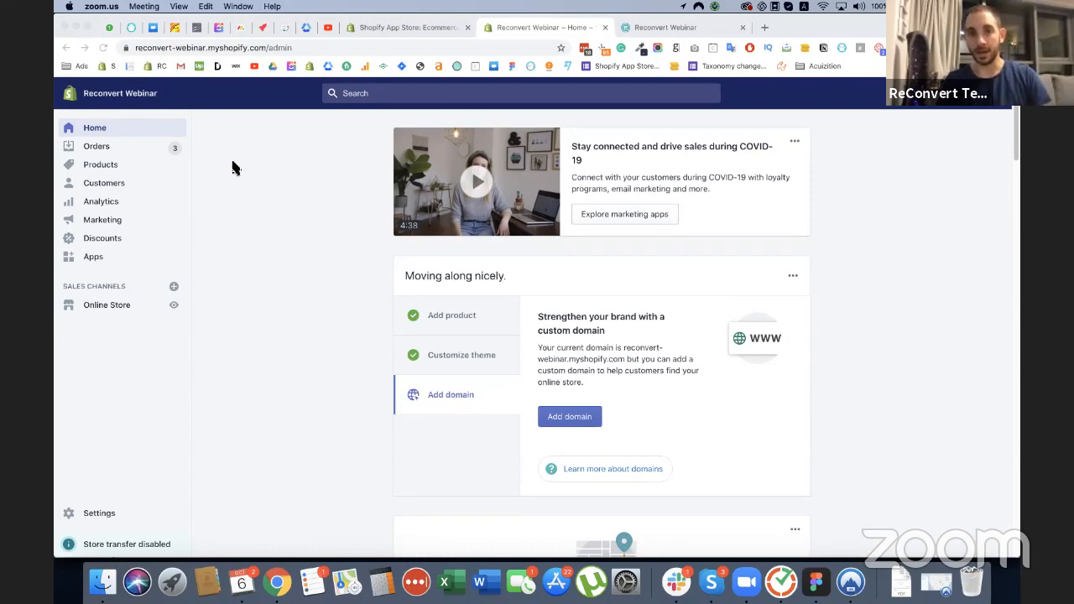
# Step: Open the store's list of installed apps and find the ReConvert Upsell & Cross Sell listing in the Shopify App Store
pyautogui.click(92, 257)
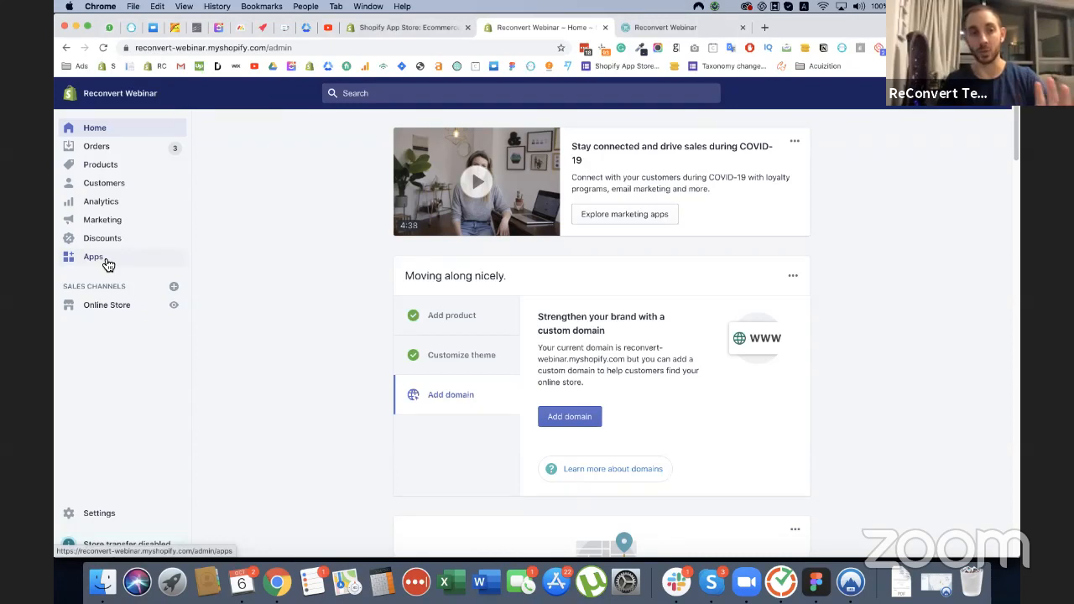
pyautogui.click(108, 263)
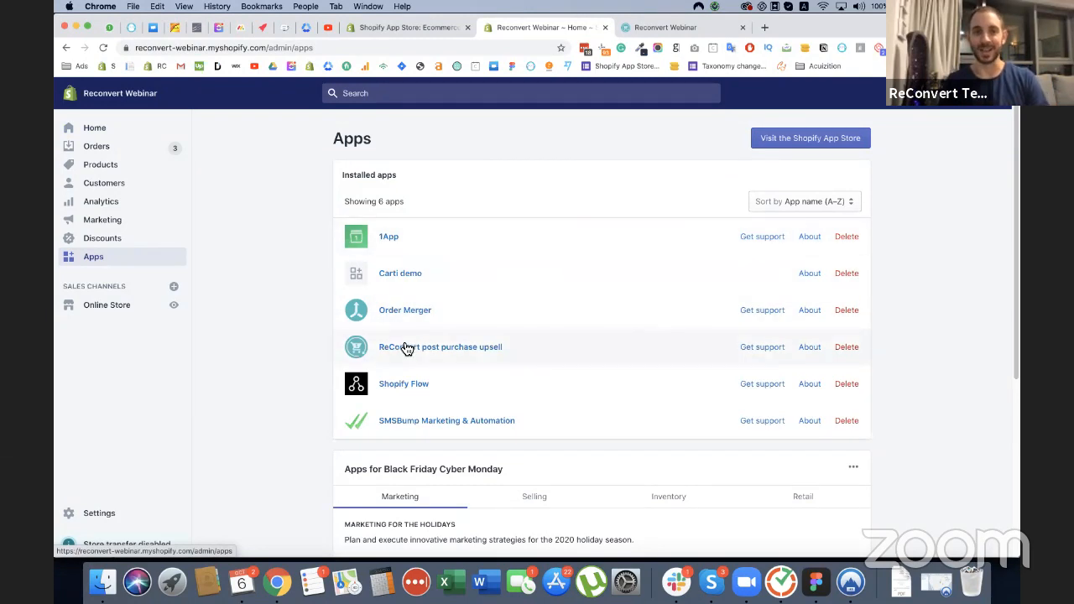
pyautogui.click(425, 25)
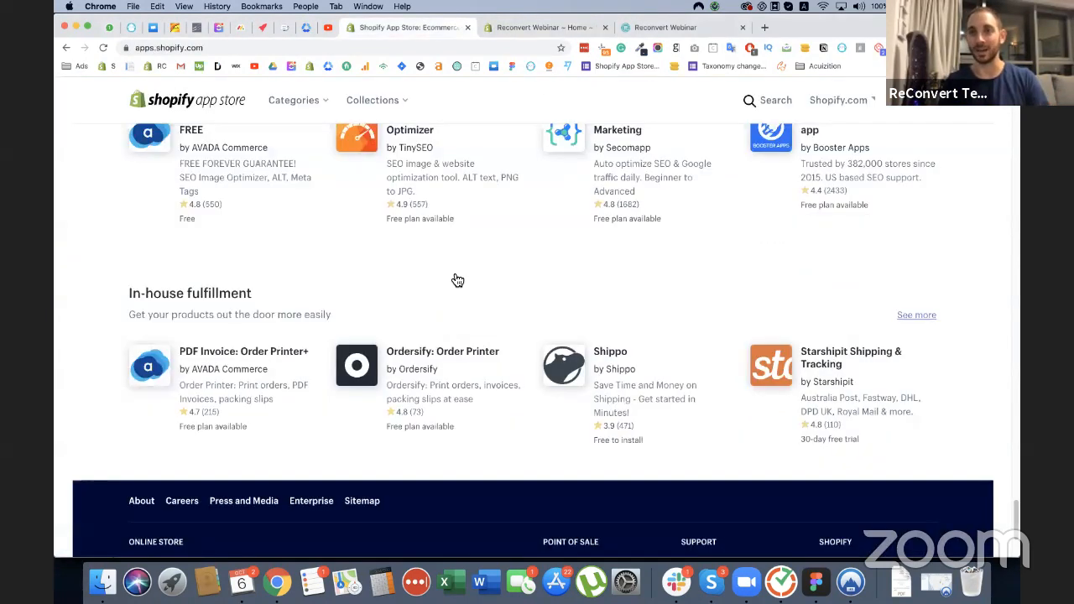
pyautogui.scroll(10, 469, 270)
pyautogui.scroll(5, 469, 270)
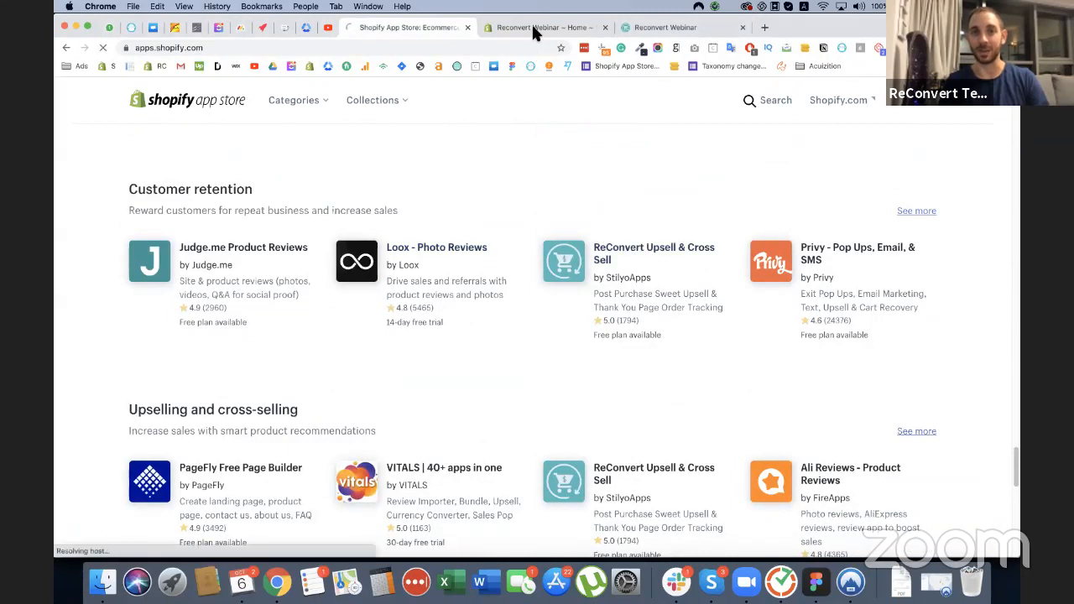
# Step: Open the installed ReConvert post purchase upsell app, and approve its subscription charge after viewing the pricing table
pyautogui.click(531, 25)
pyautogui.click(398, 349)
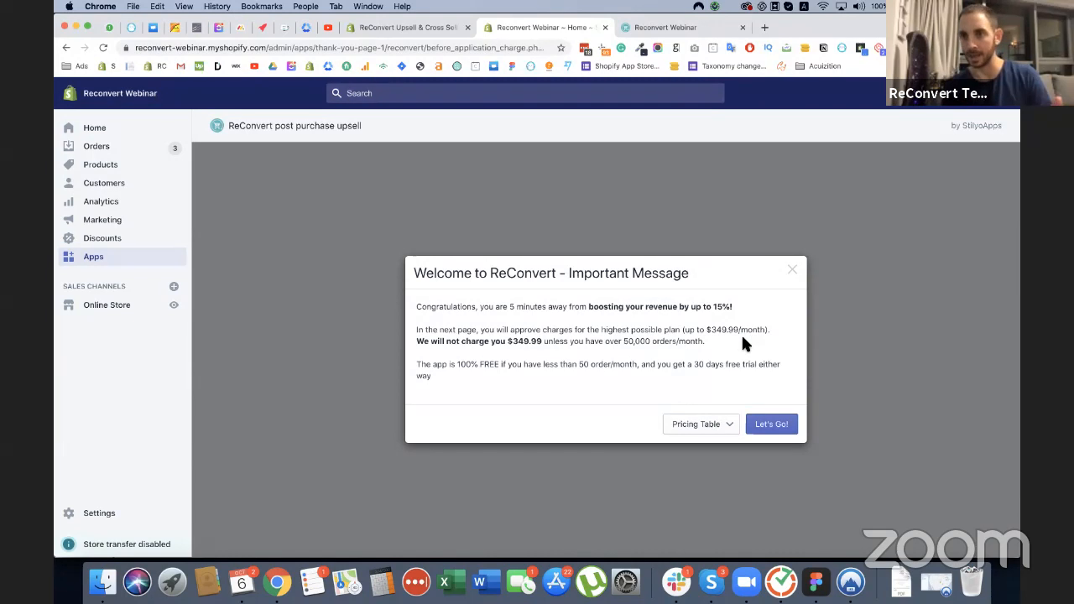
pyautogui.click(721, 430)
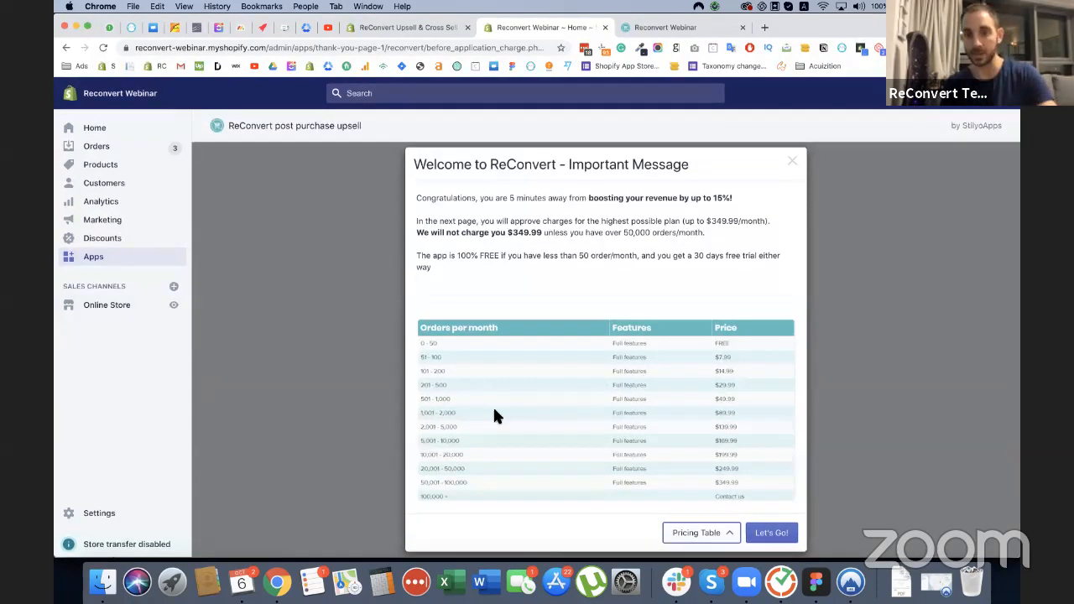
pyautogui.click(773, 537)
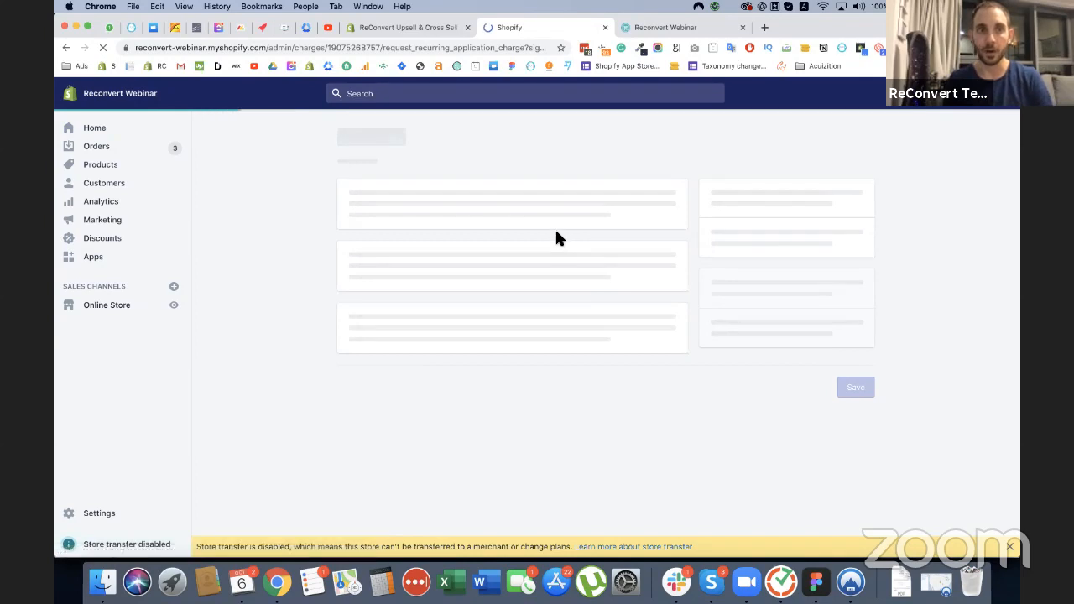
pyautogui.click(764, 354)
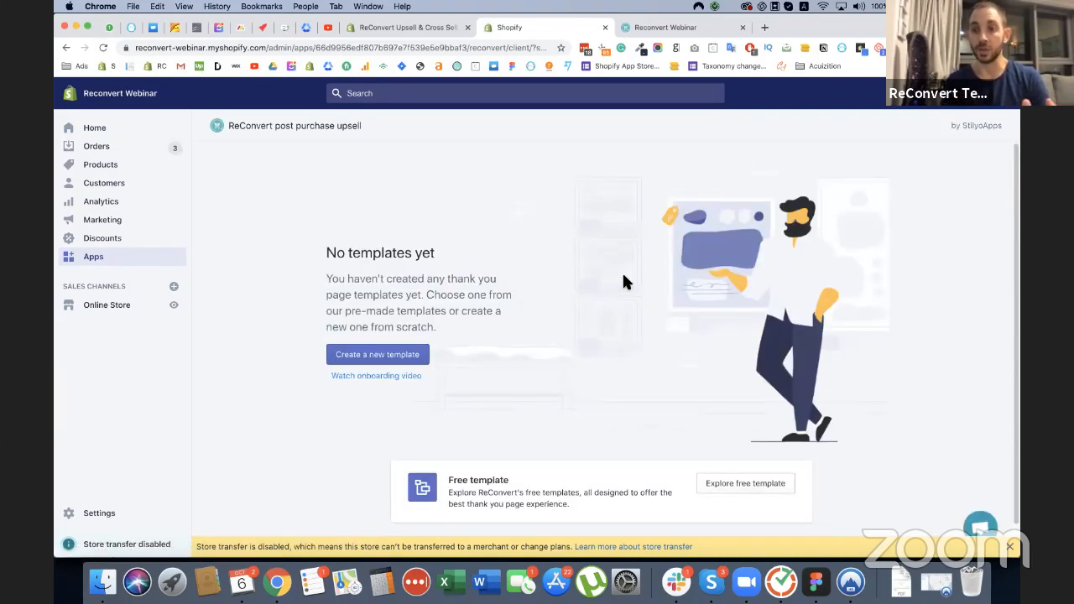
# Step: Dismiss the support chat prompt, and bring up the ReConvert onboarding video and close it without playing it
pyautogui.scroll(-1, 635, 271)
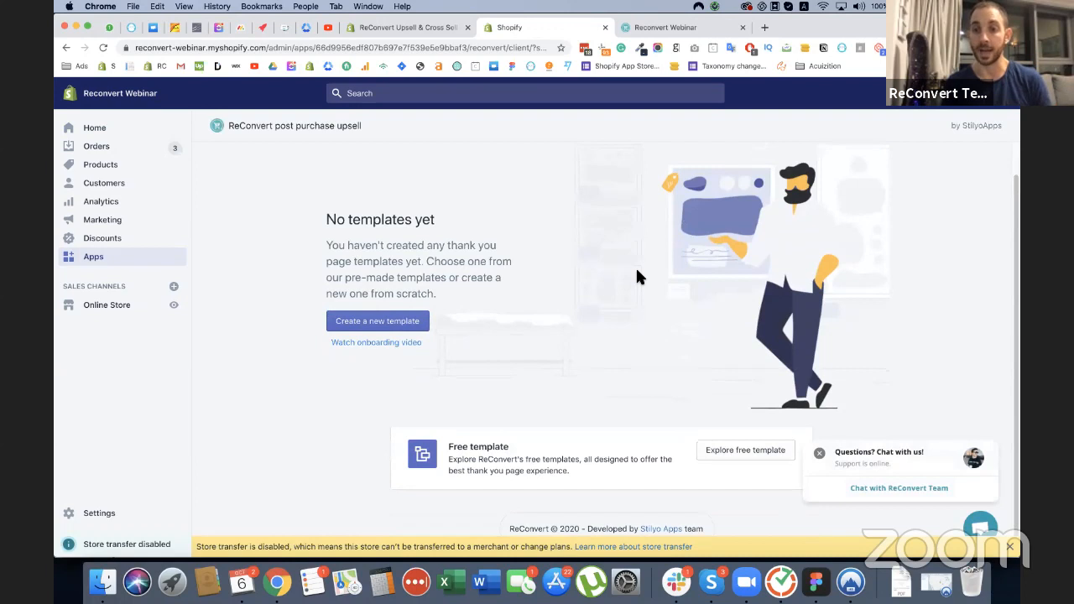
pyautogui.click(818, 453)
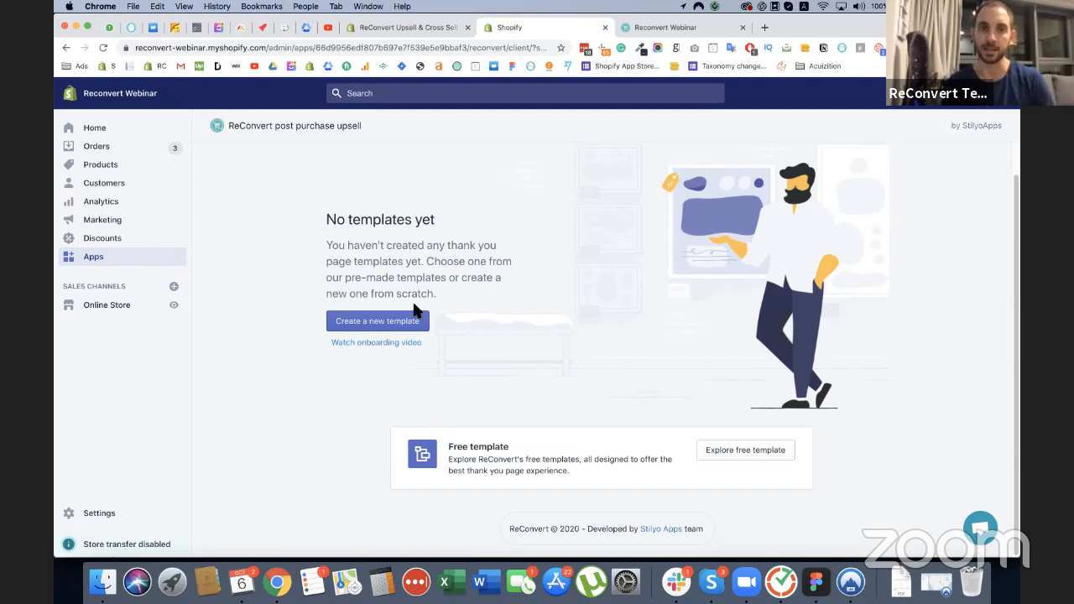
pyautogui.click(401, 345)
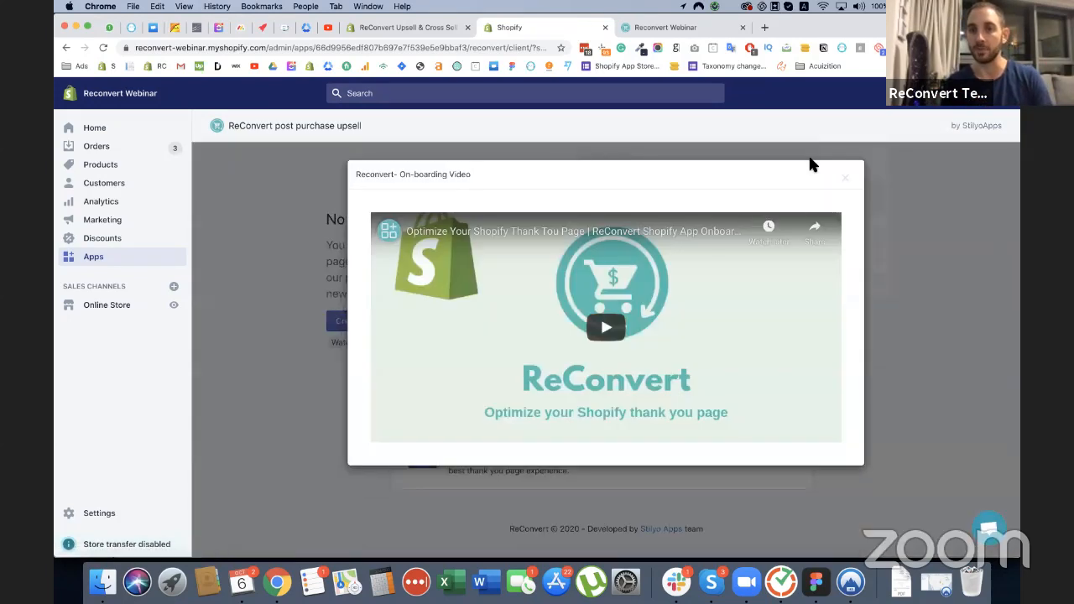
pyautogui.click(846, 180)
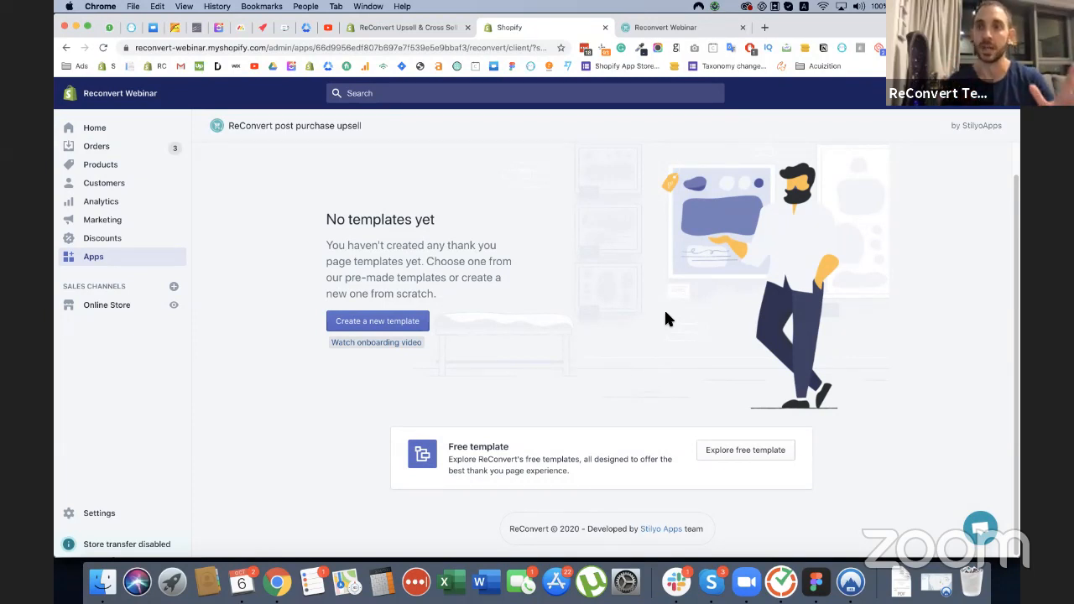
# Step: Open the Conversion Monster template from the free templates and read through its full feature description
pyautogui.click(719, 449)
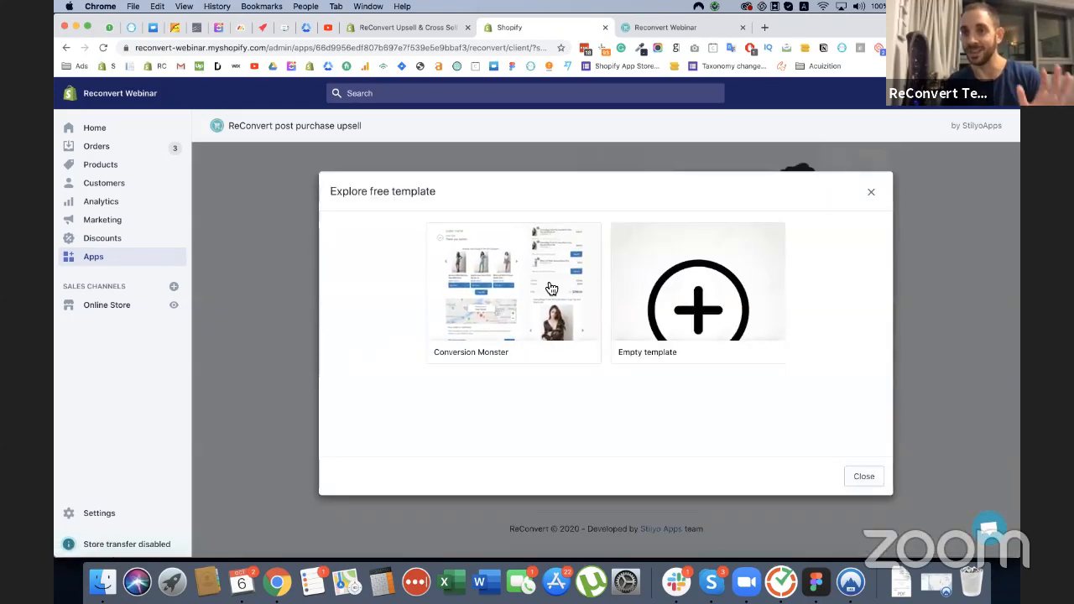
pyautogui.click(511, 282)
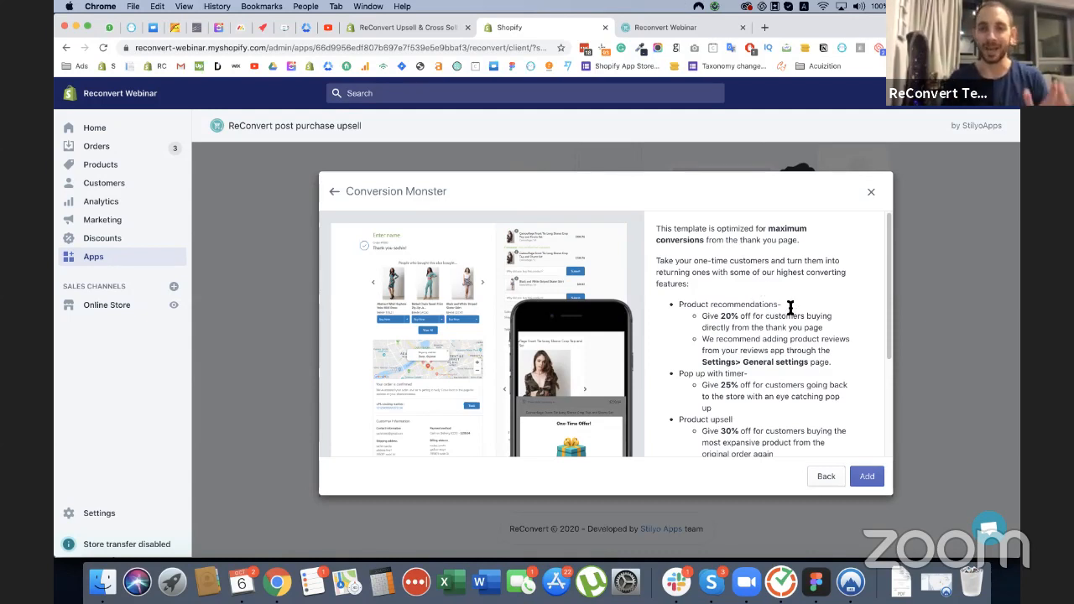
pyautogui.scroll(-2, 737, 261)
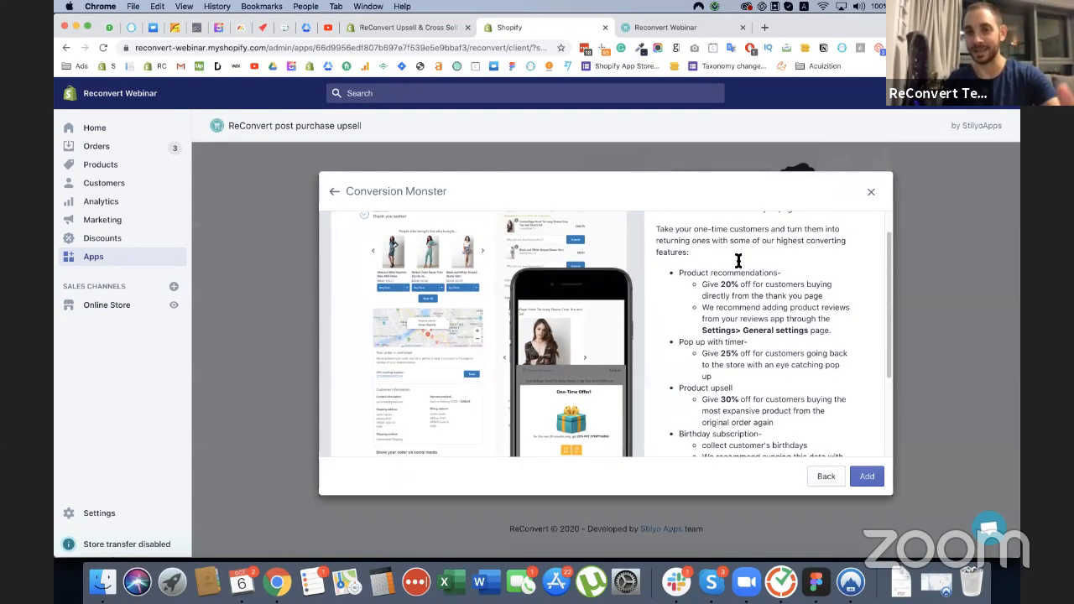
pyautogui.scroll(1, 737, 261)
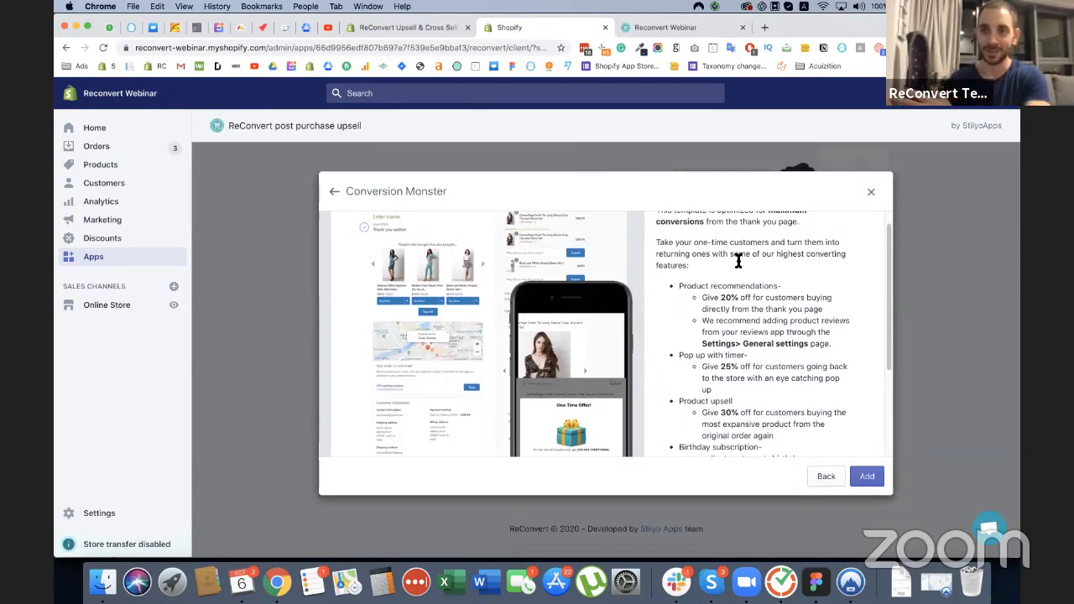
pyautogui.scroll(1, 740, 290)
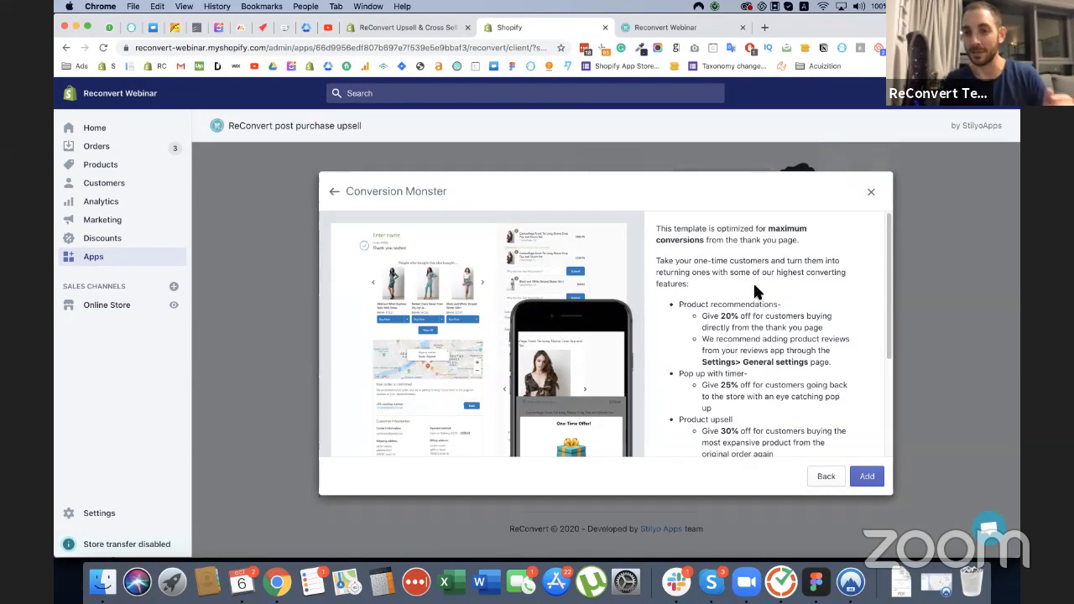
pyautogui.scroll(-1, 755, 291)
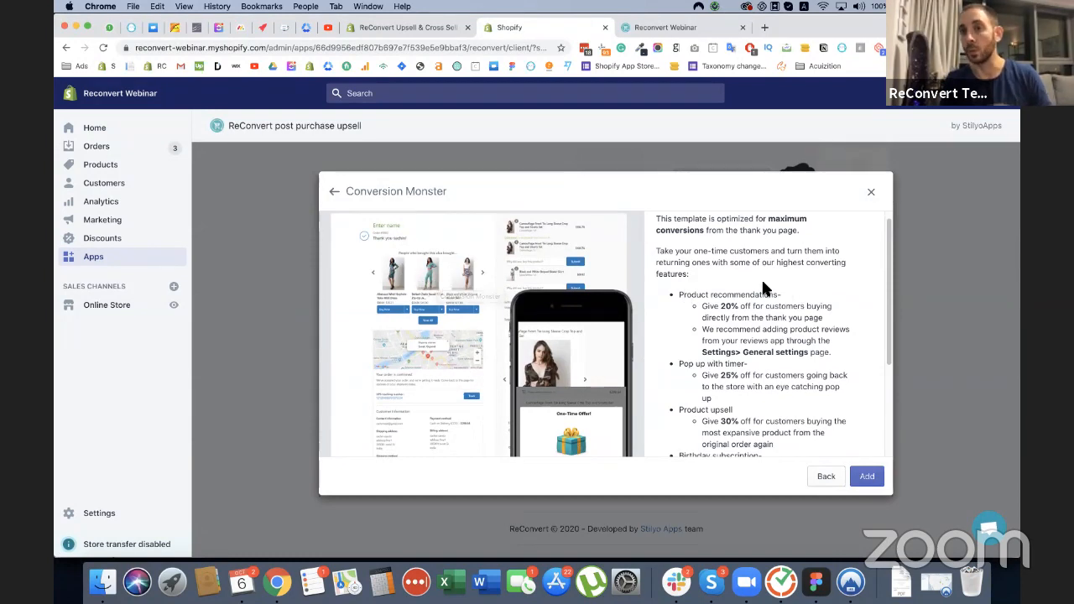
pyautogui.scroll(-3, 761, 290)
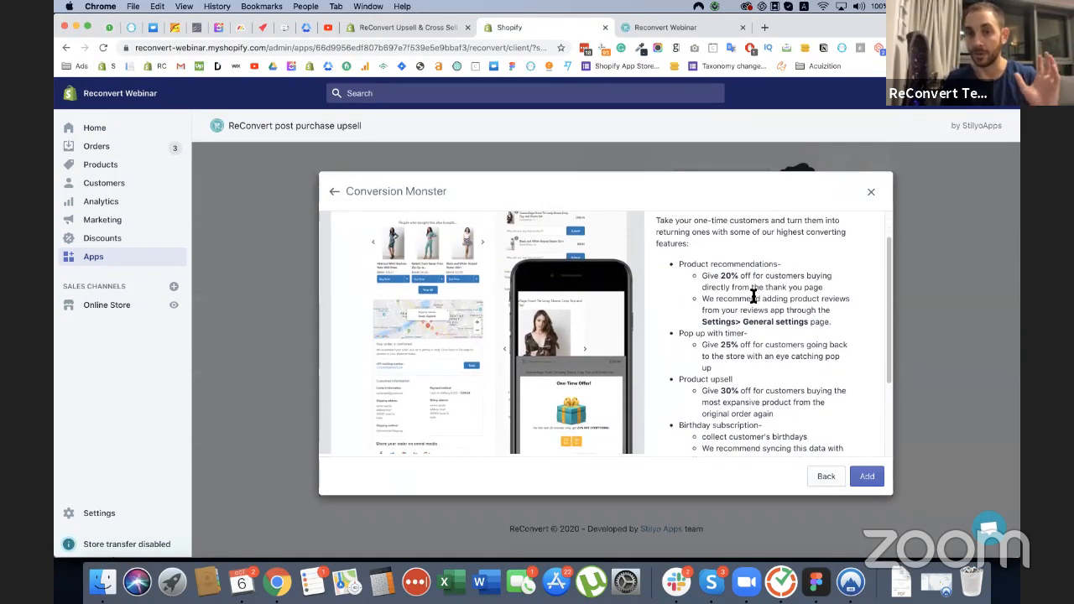
pyautogui.scroll(-3, 753, 295)
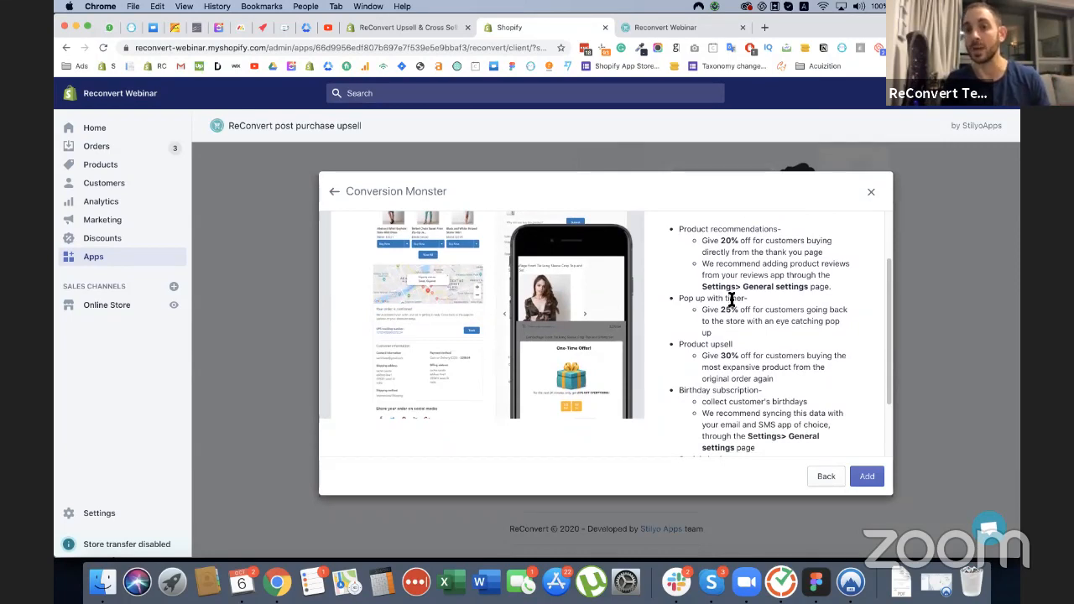
pyautogui.scroll(-1, 730, 306)
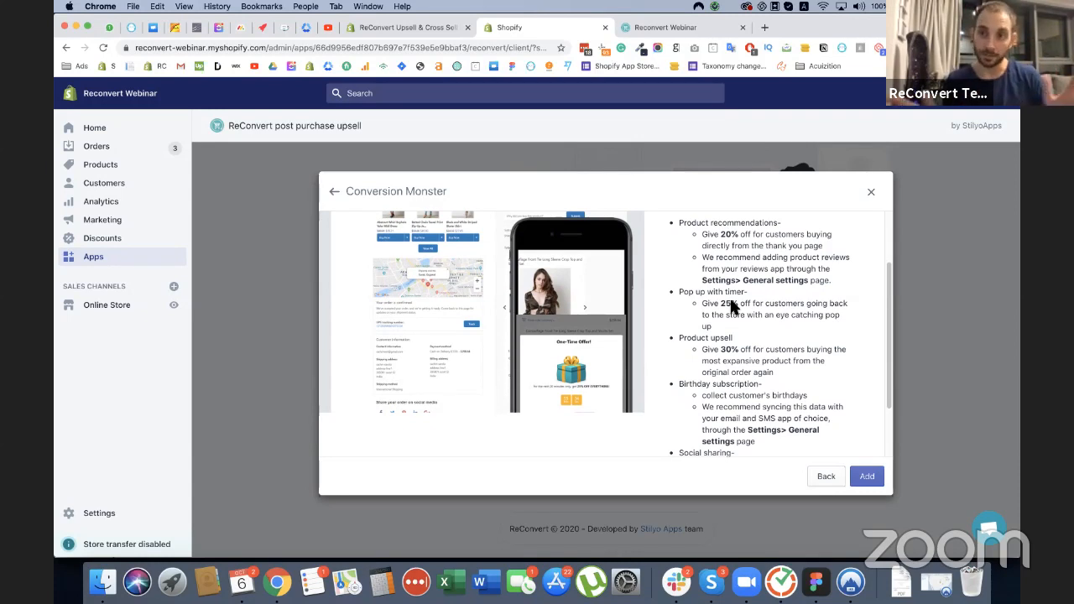
pyautogui.scroll(-2, 731, 306)
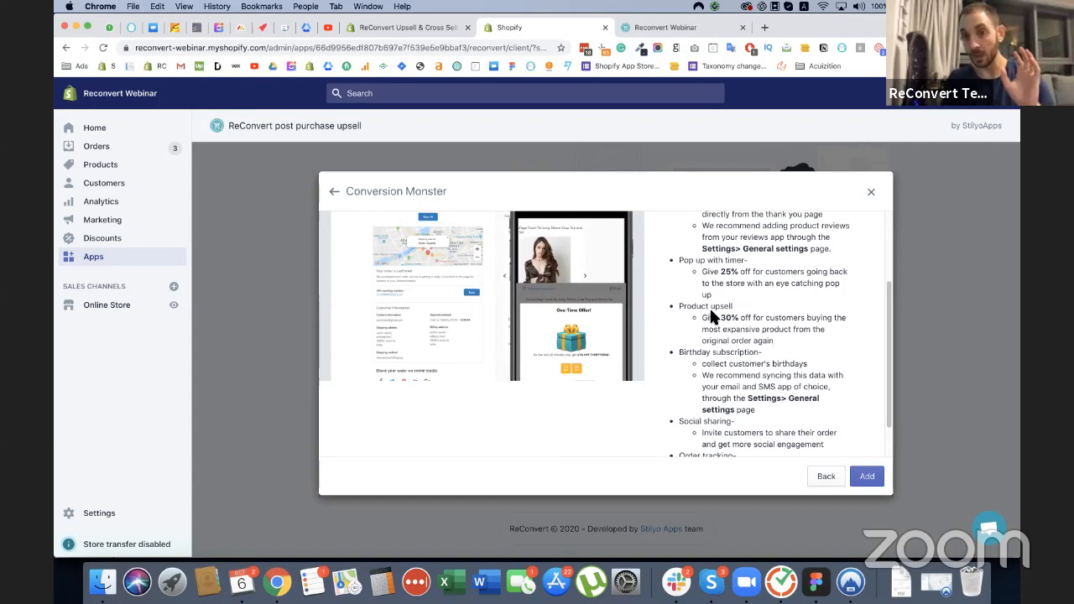
pyautogui.scroll(-3, 710, 315)
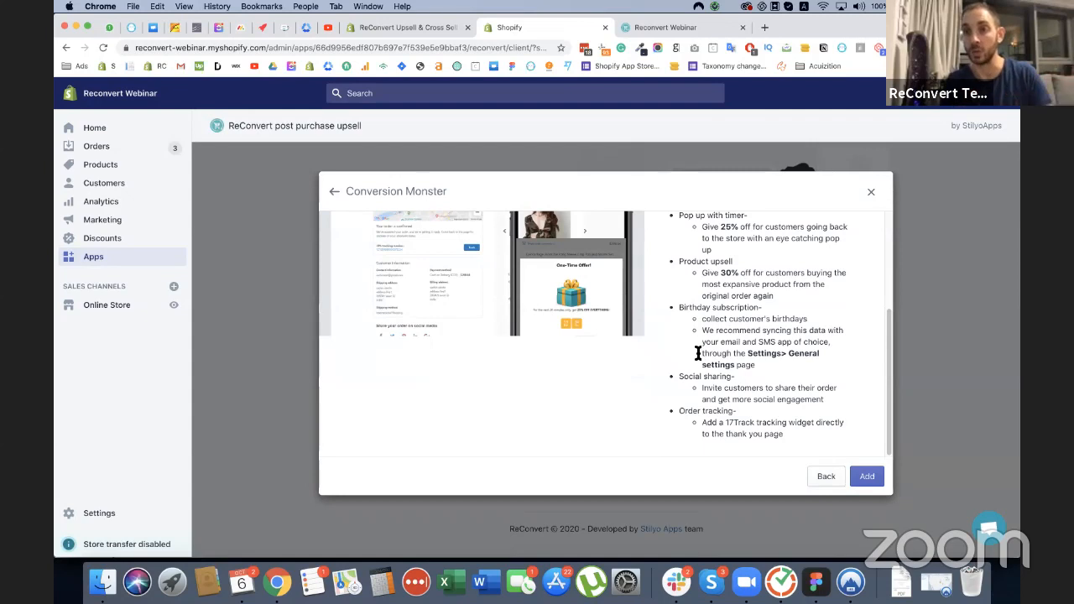
# Step: Add the Conversion Monster template and save it under the name "webinar"
pyautogui.click(867, 478)
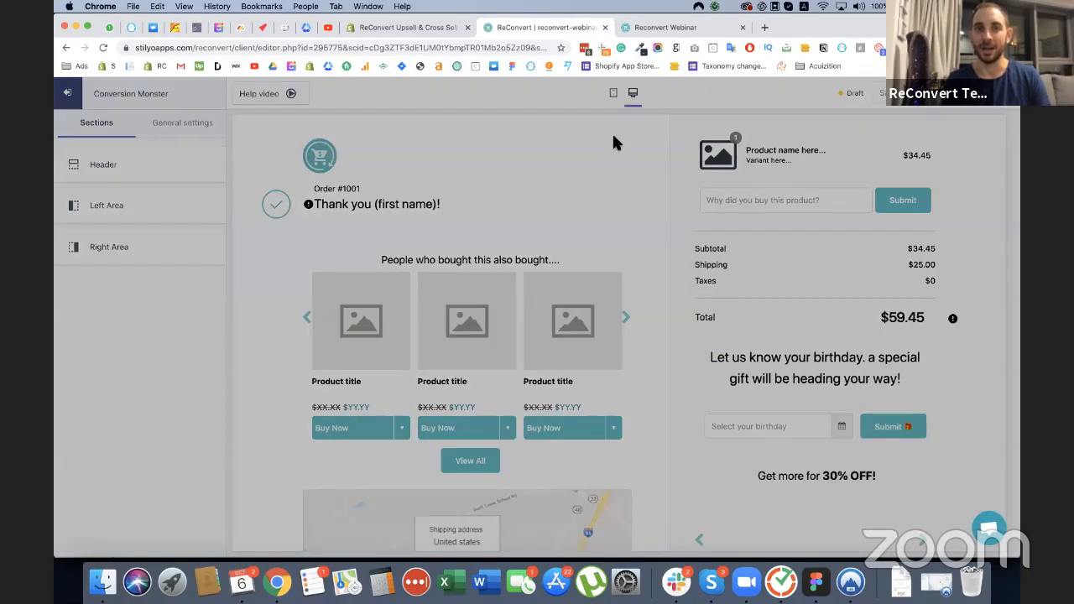
pyautogui.click(598, 149)
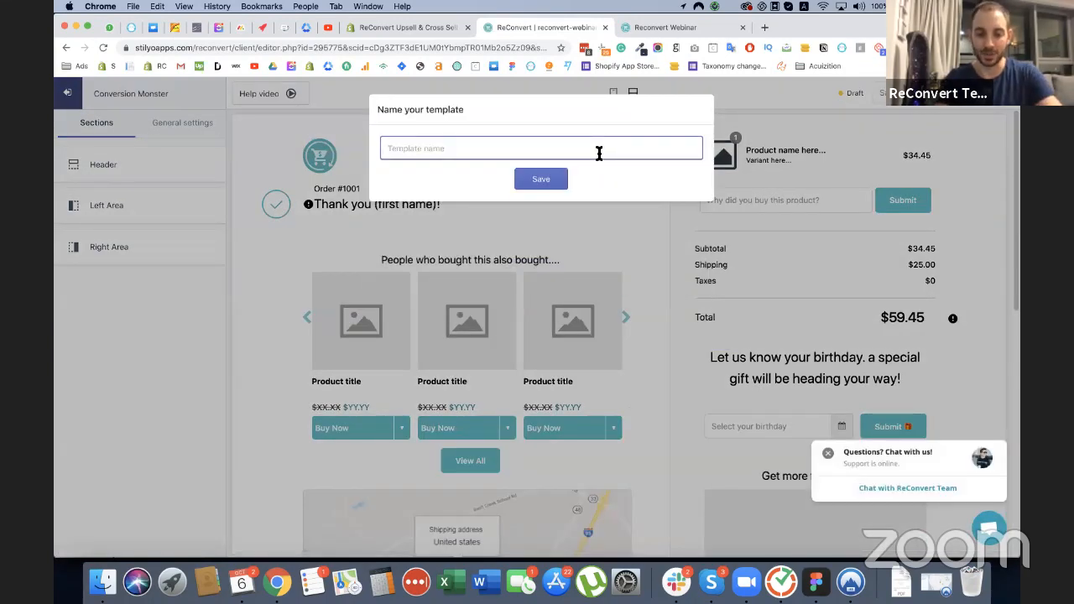
pyautogui.write('webinar')
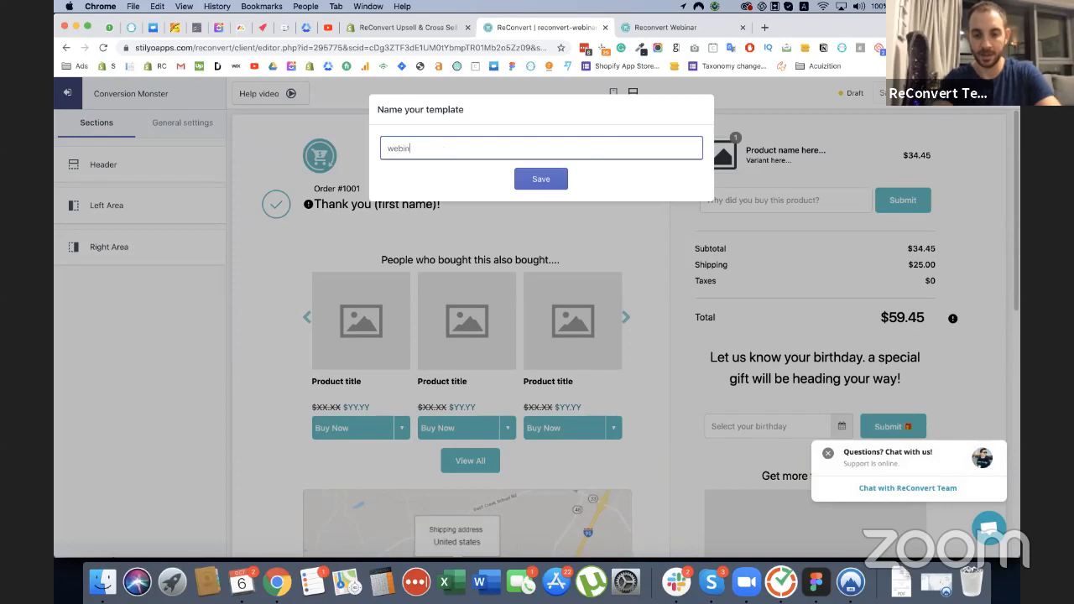
pyautogui.click(533, 184)
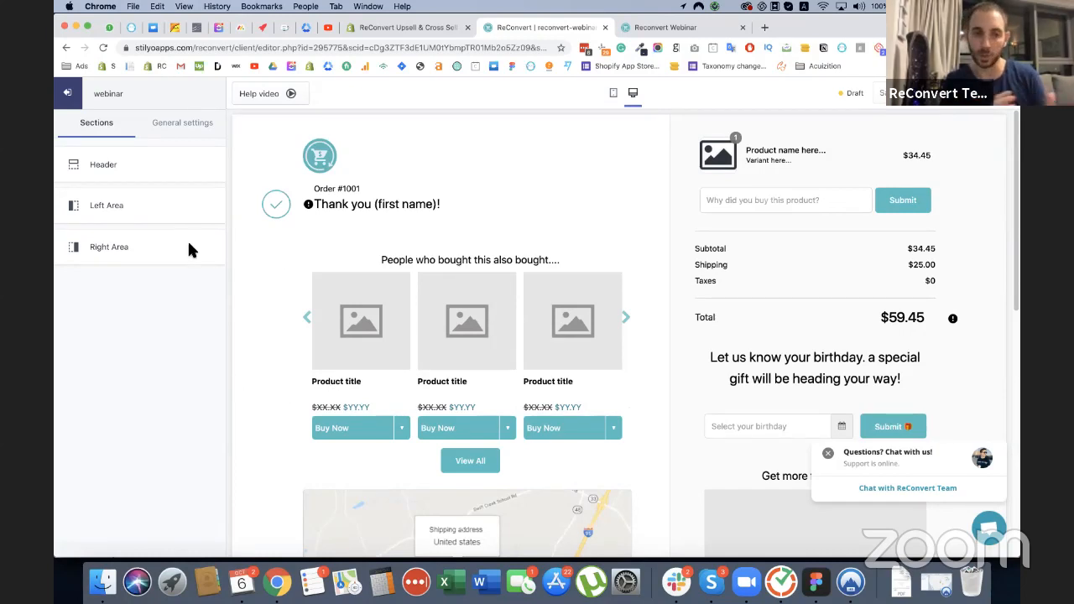
# Step: Preview the thank you page in mobile view and return to the desktop view
pyautogui.click(618, 95)
pyautogui.click(633, 95)
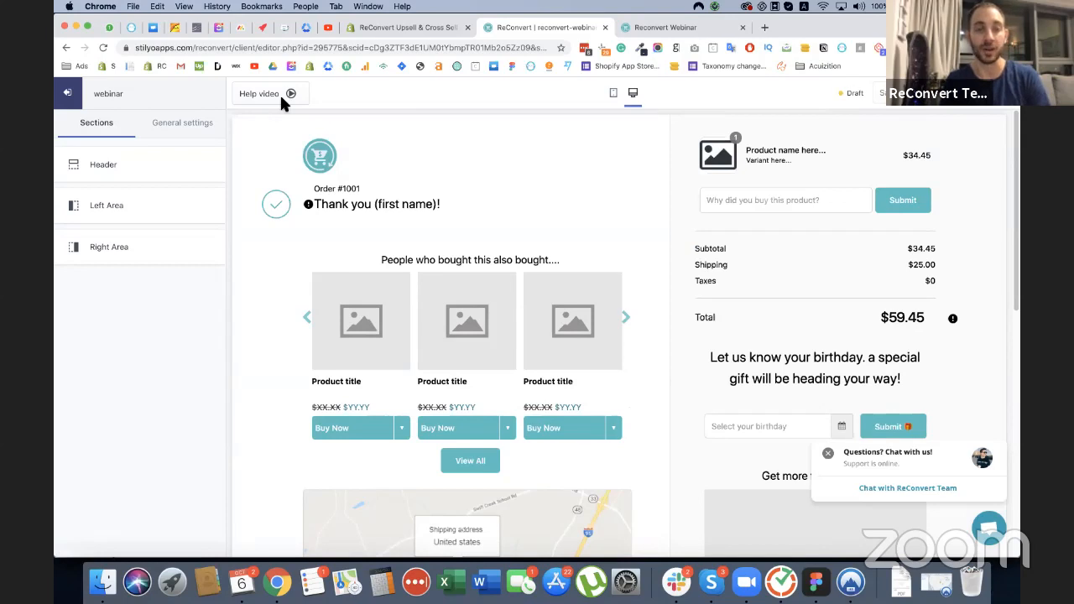
# Step: Skim the Page Builder help guide, closing it and the support chat prompt when done
pyautogui.click(246, 99)
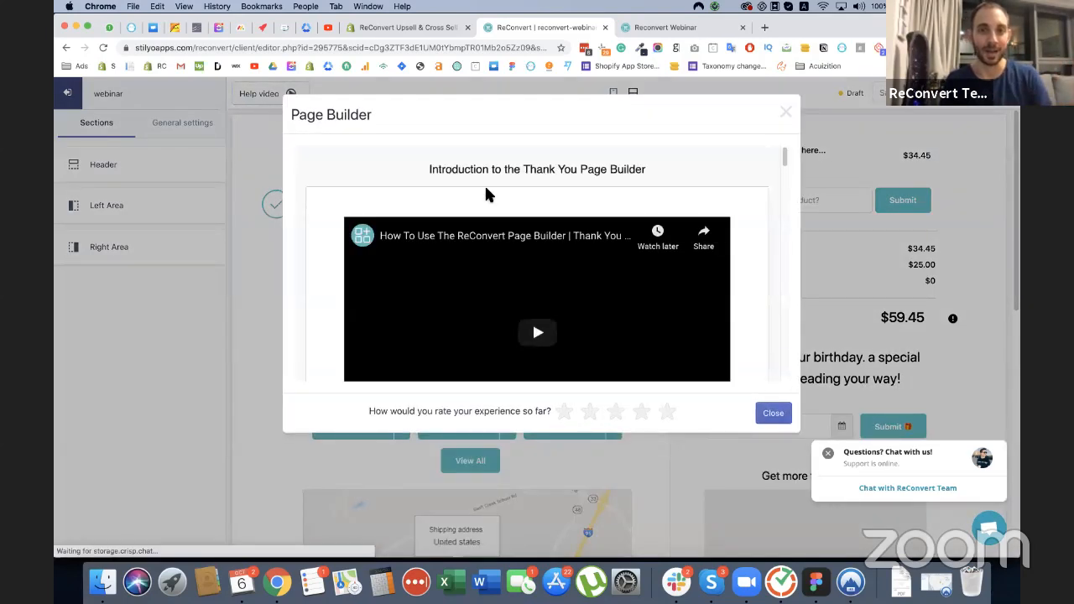
pyautogui.scroll(-3, 546, 194)
pyautogui.scroll(-3, 546, 193)
pyautogui.scroll(10, 587, 186)
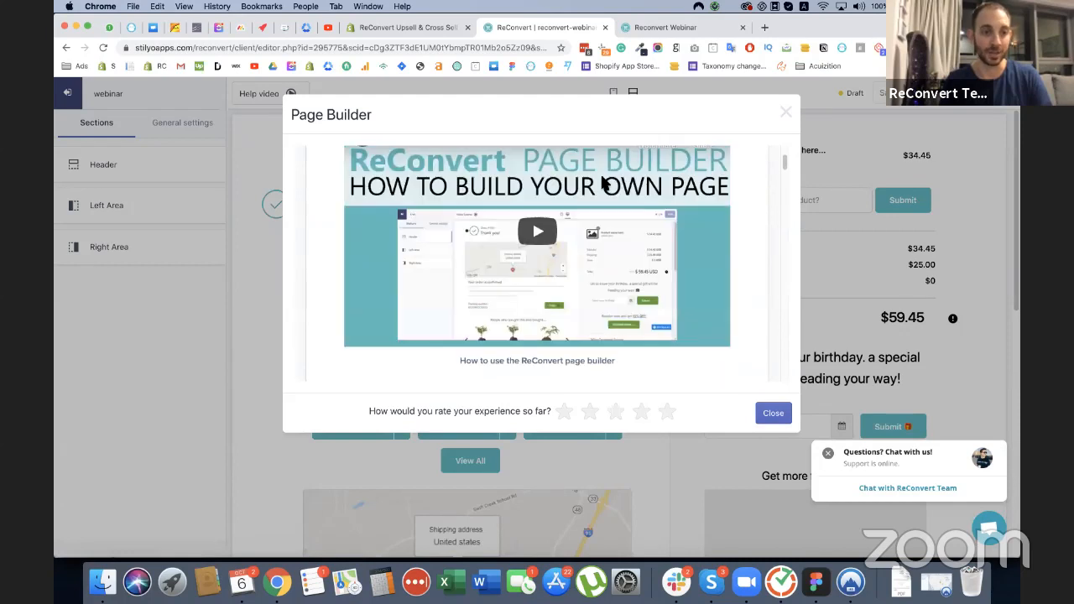
pyautogui.scroll(-10, 761, 139)
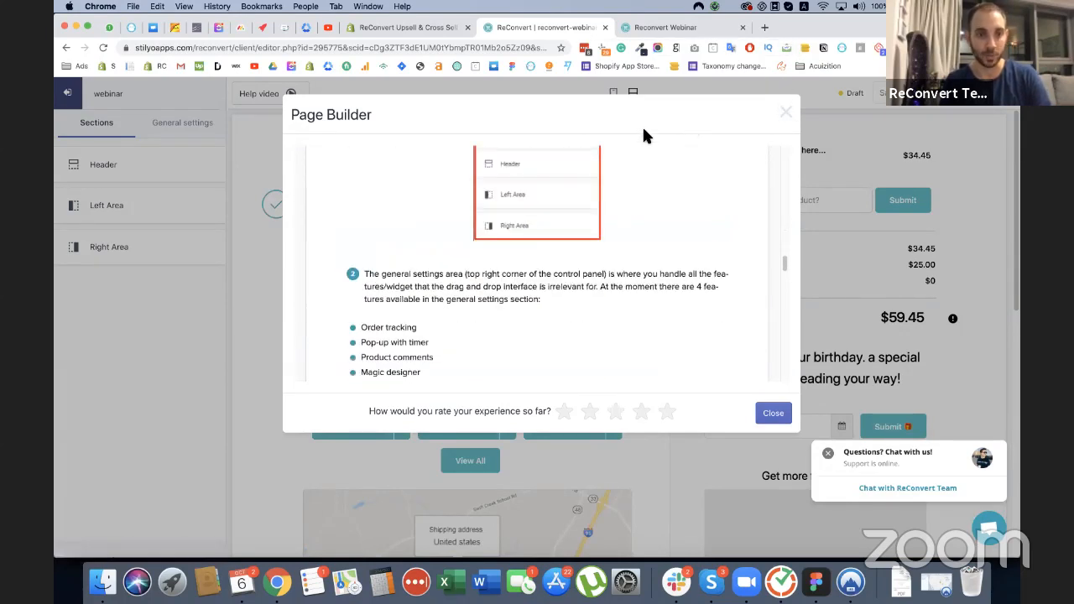
pyautogui.click(896, 209)
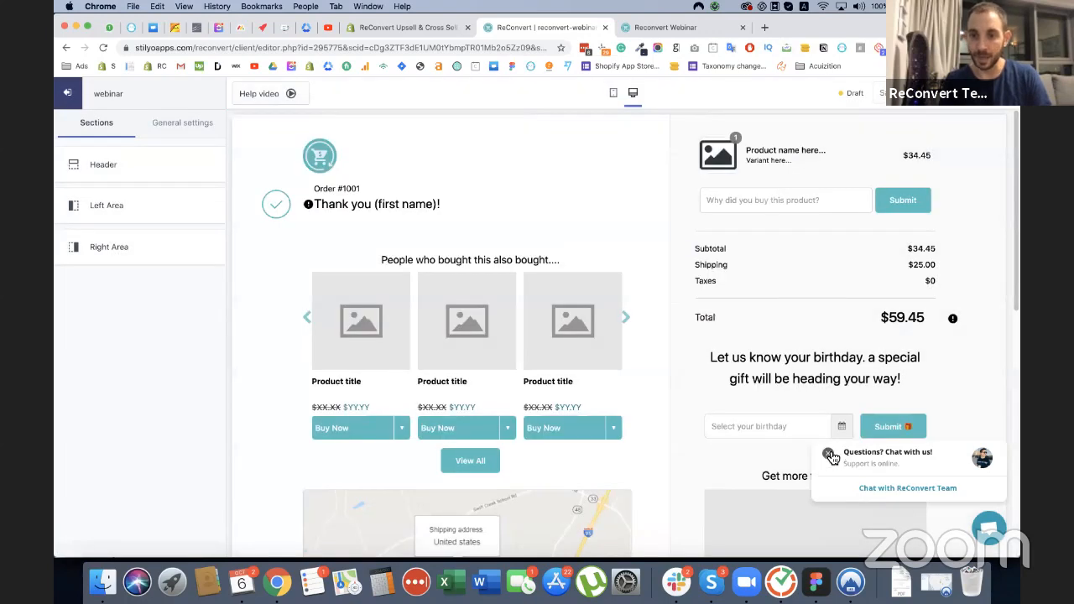
pyautogui.click(828, 453)
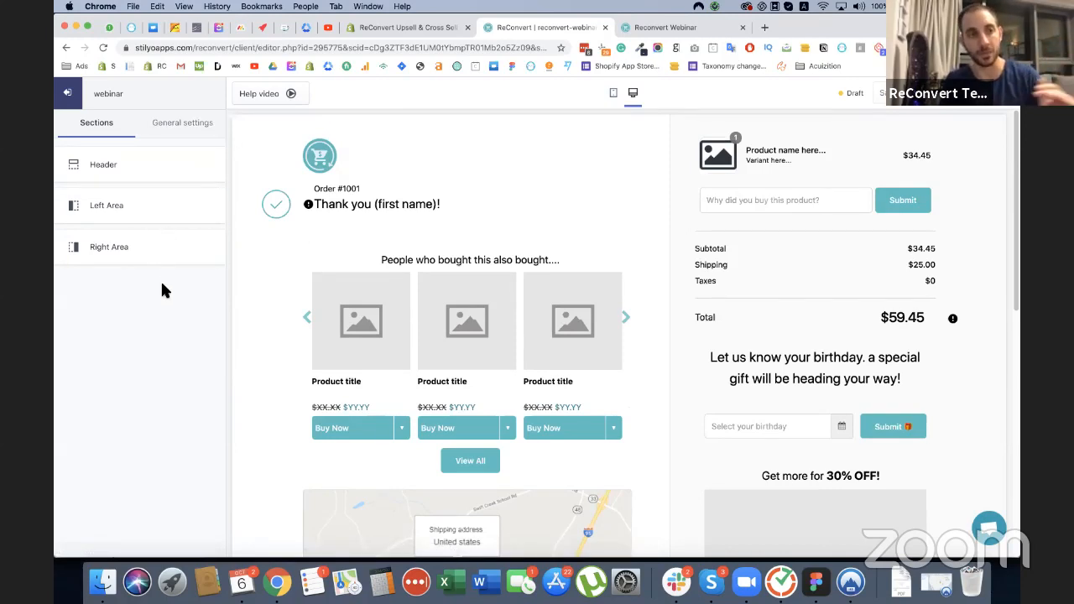
# Step: Open the Right Area's section list and look over the thank you page layout in the preview
pyautogui.click(165, 256)
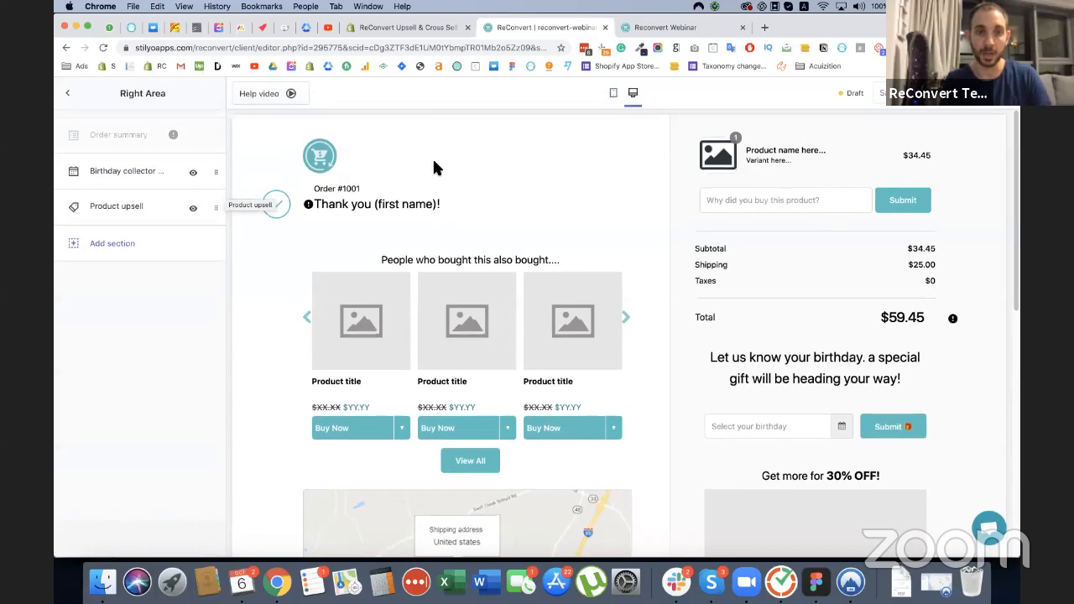
pyautogui.scroll(-3, 434, 165)
pyautogui.scroll(3, 604, 223)
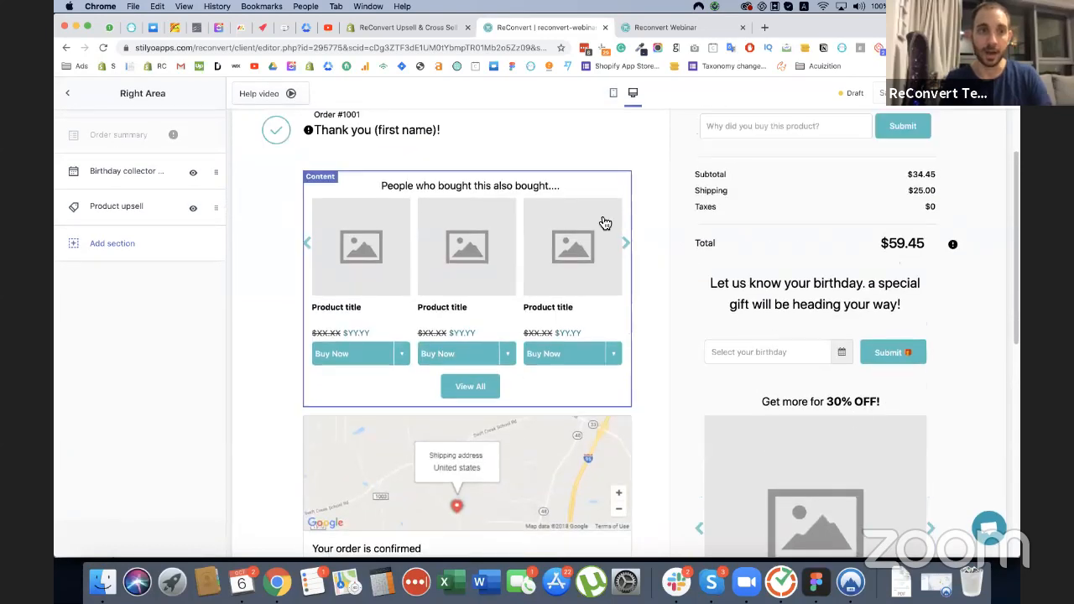
# Step: Review the Left Area's sections against the thank you page preview, dismiss the support chat, and return to the main section list
pyautogui.click(69, 94)
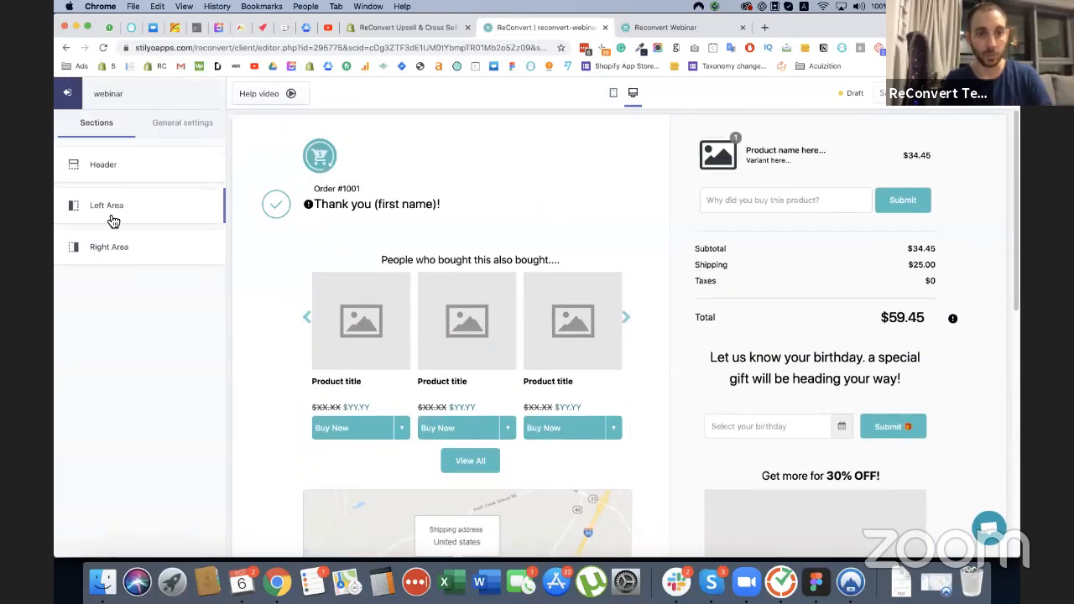
pyautogui.click(109, 210)
pyautogui.scroll(-7, 413, 296)
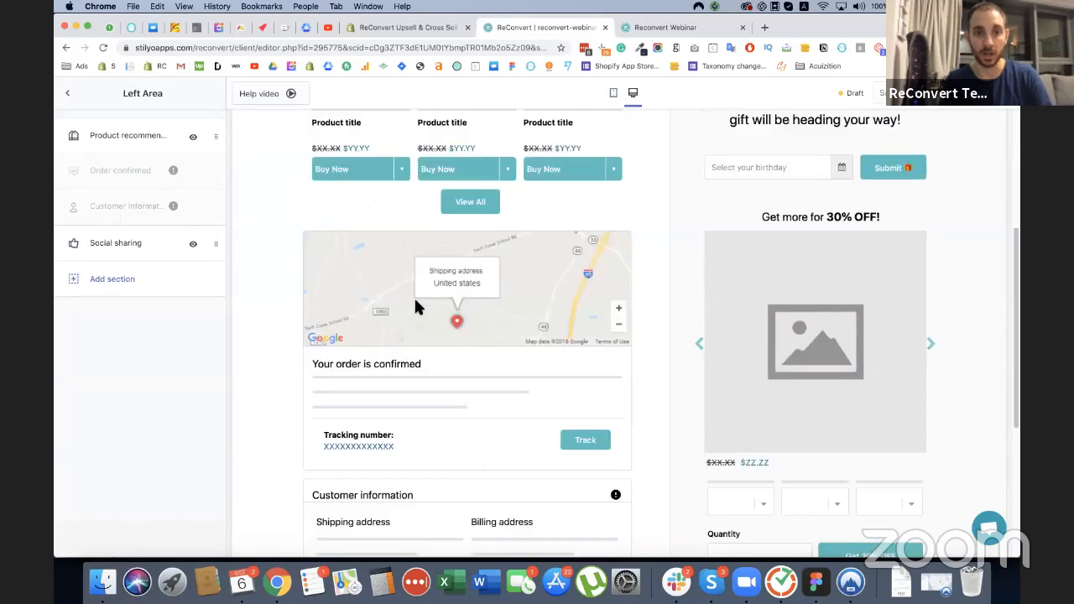
pyautogui.scroll(-5, 432, 325)
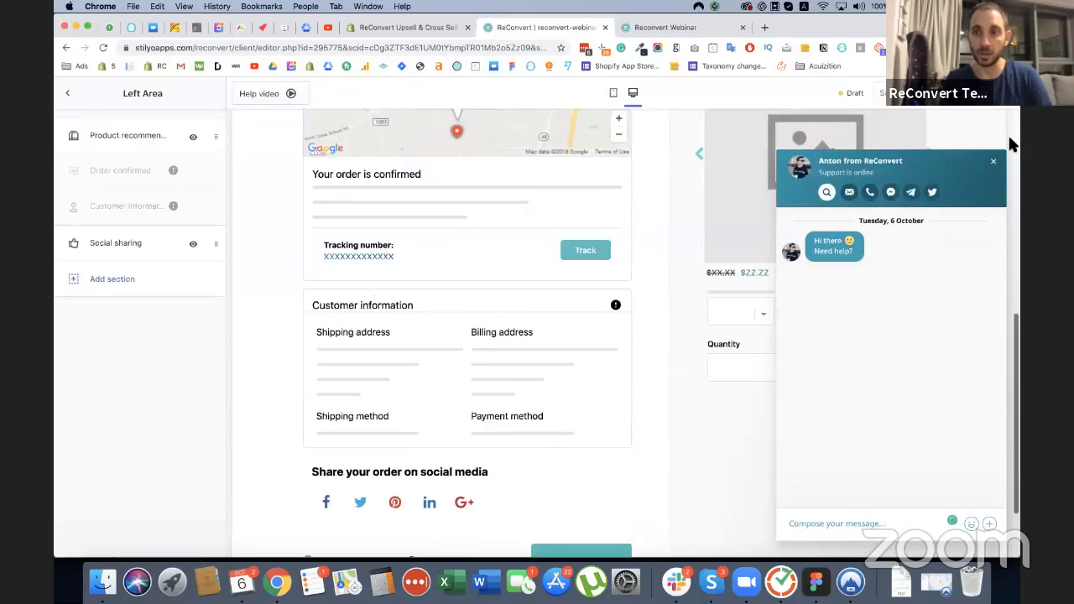
pyautogui.click(992, 161)
pyautogui.scroll(3, 376, 325)
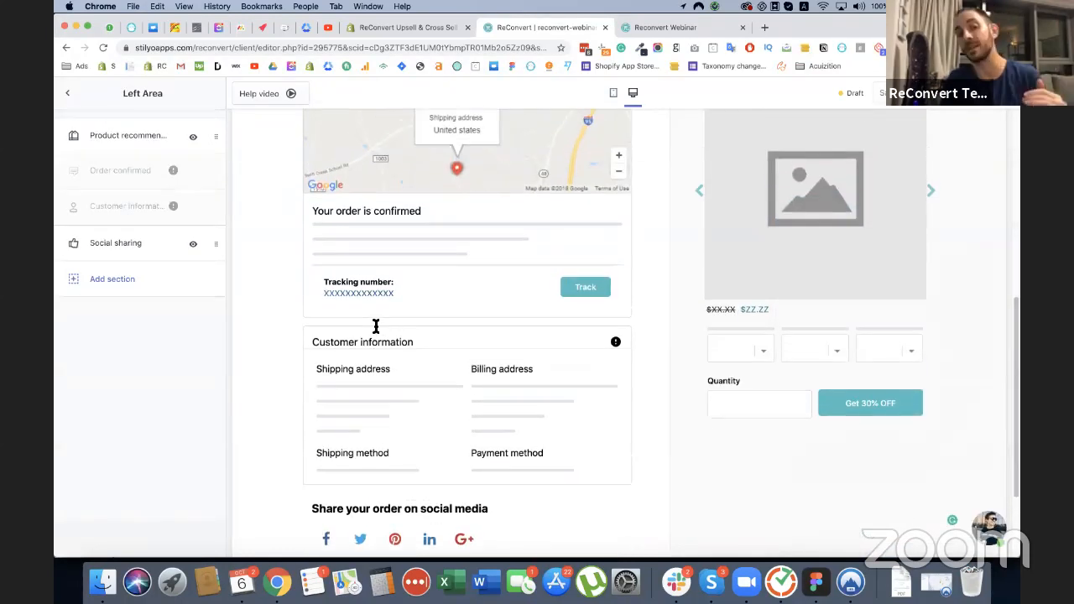
pyautogui.scroll(5, 375, 323)
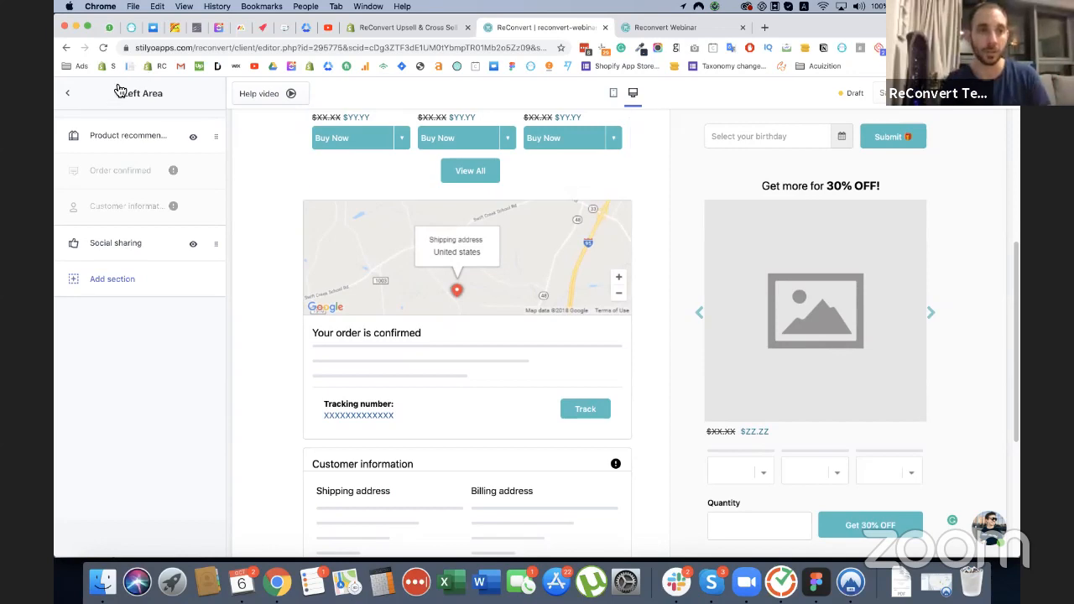
pyautogui.click(72, 94)
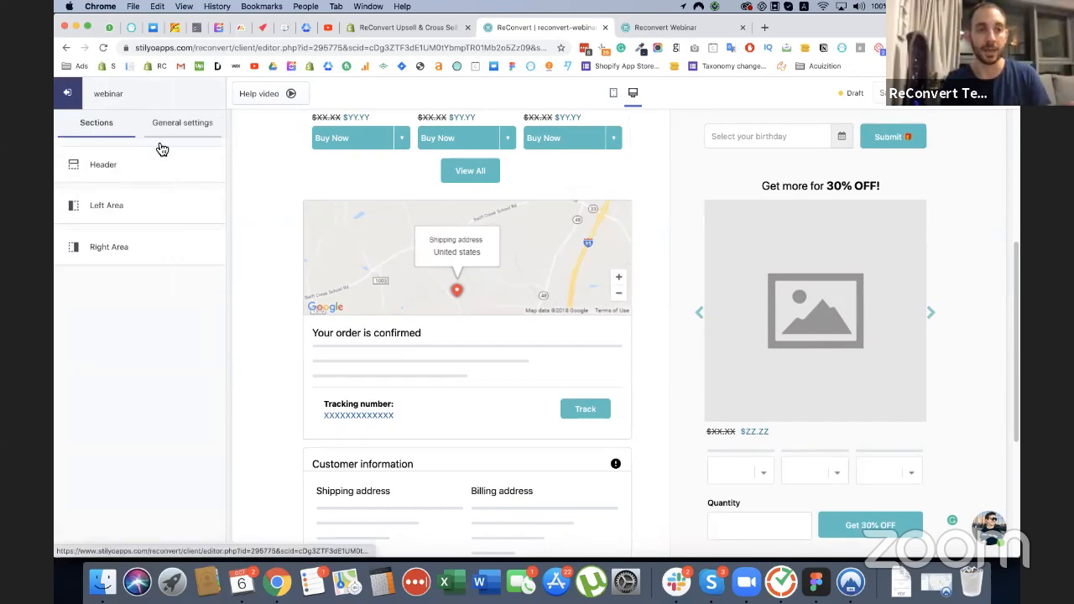
pyautogui.scroll(5, 428, 254)
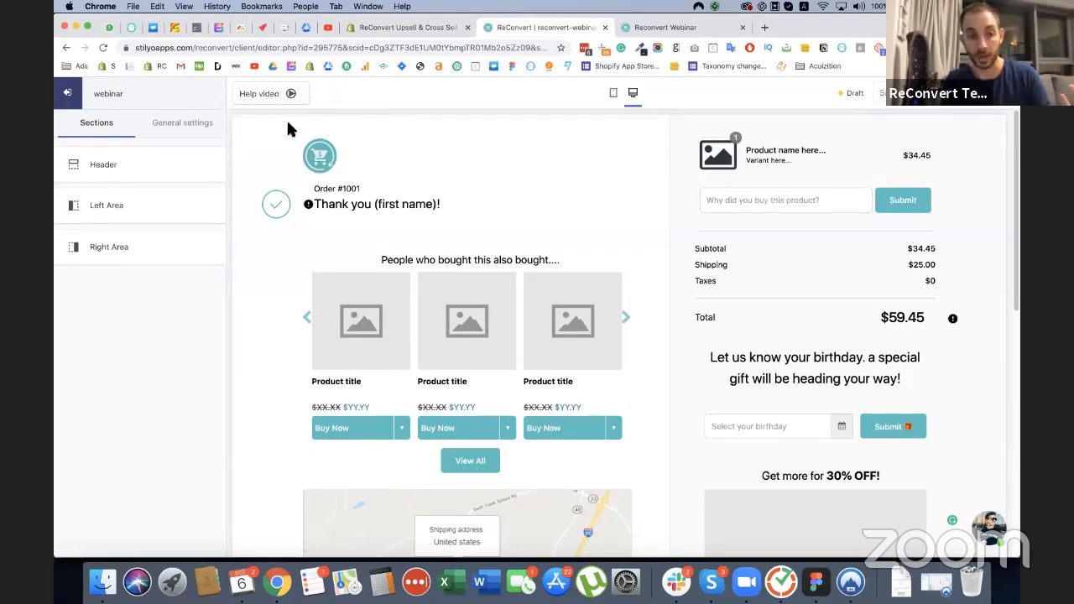
# Step: Preview the Pop-up with timer from the general settings, close it, and return to the page sections
pyautogui.click(196, 134)
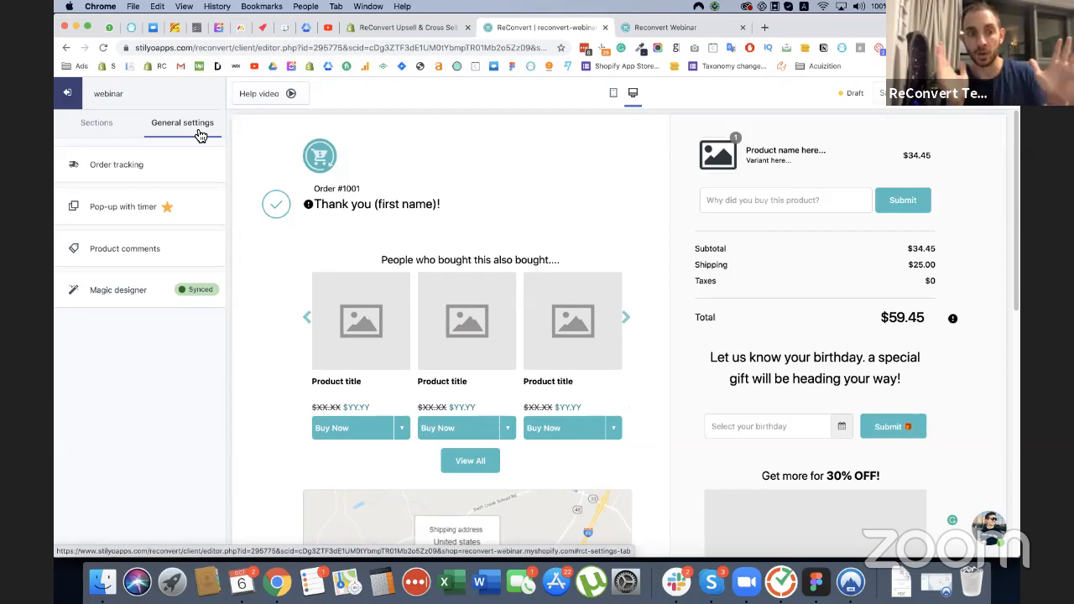
pyautogui.click(139, 207)
pyautogui.click(99, 171)
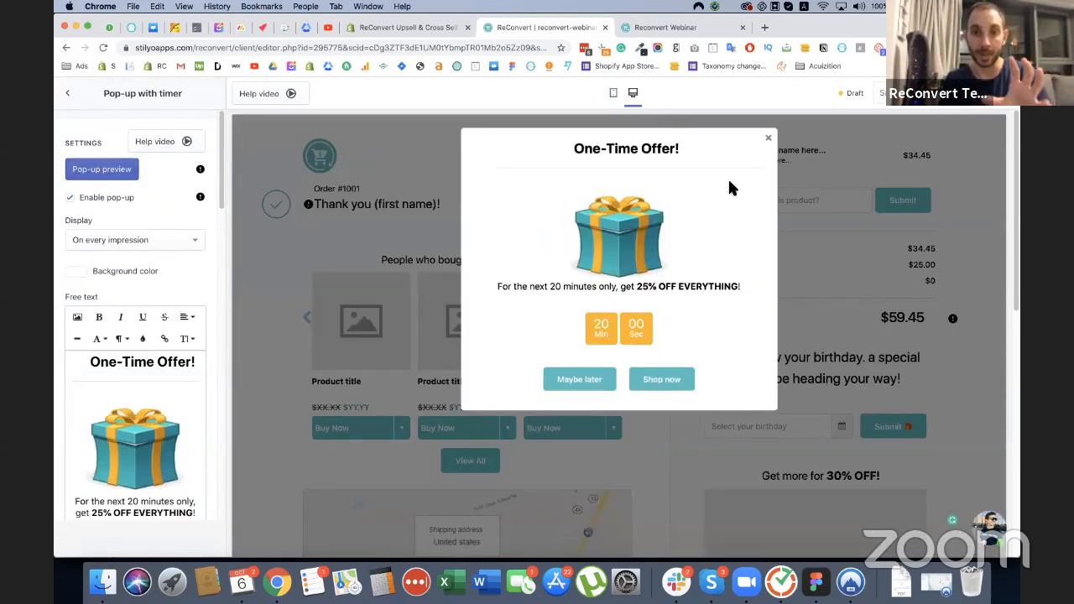
pyautogui.click(767, 138)
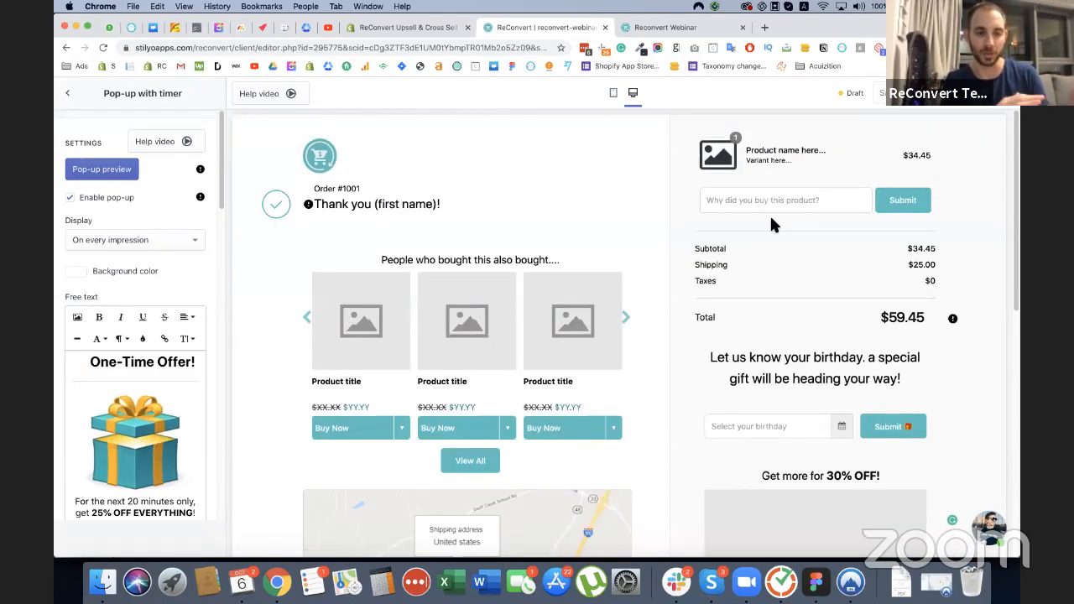
pyautogui.click(68, 94)
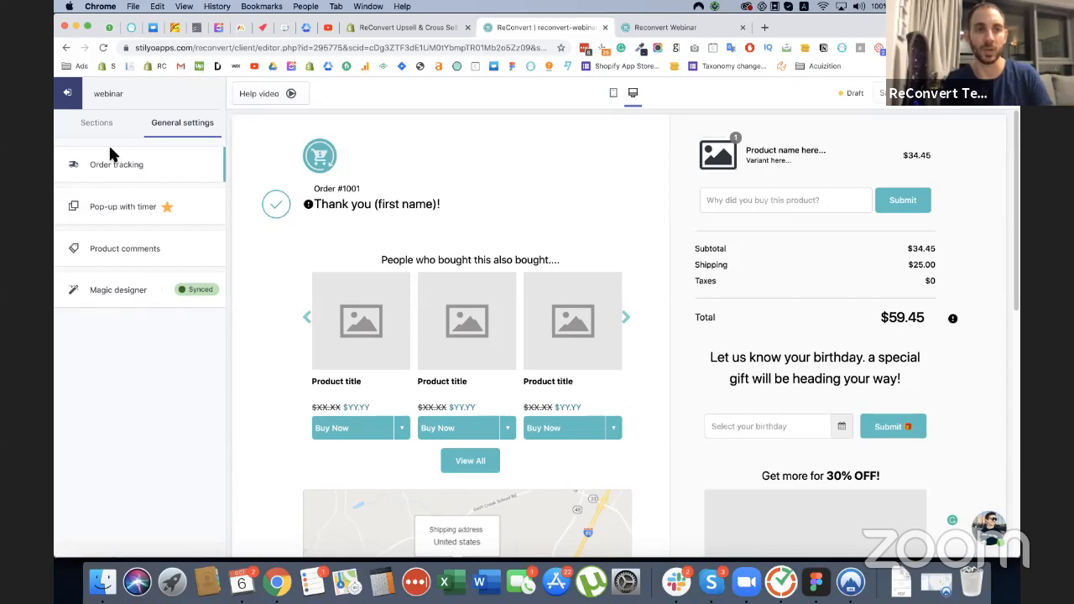
pyautogui.click(101, 135)
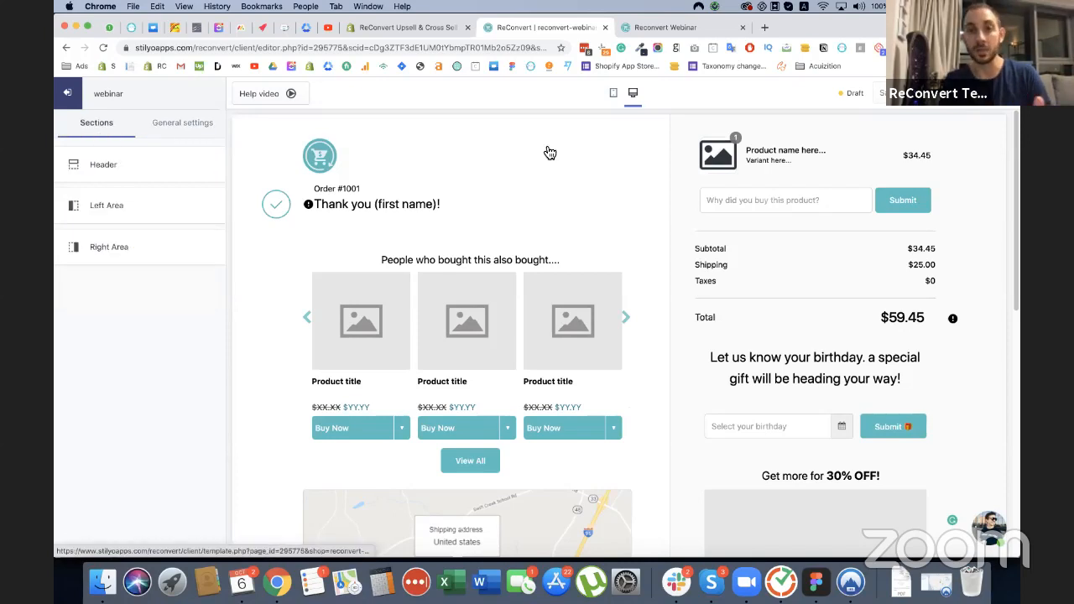
# Step: Examine the thank you page preview from the product recommendations and birthday collector down to the social sharing and footer
pyautogui.scroll(-2, 743, 347)
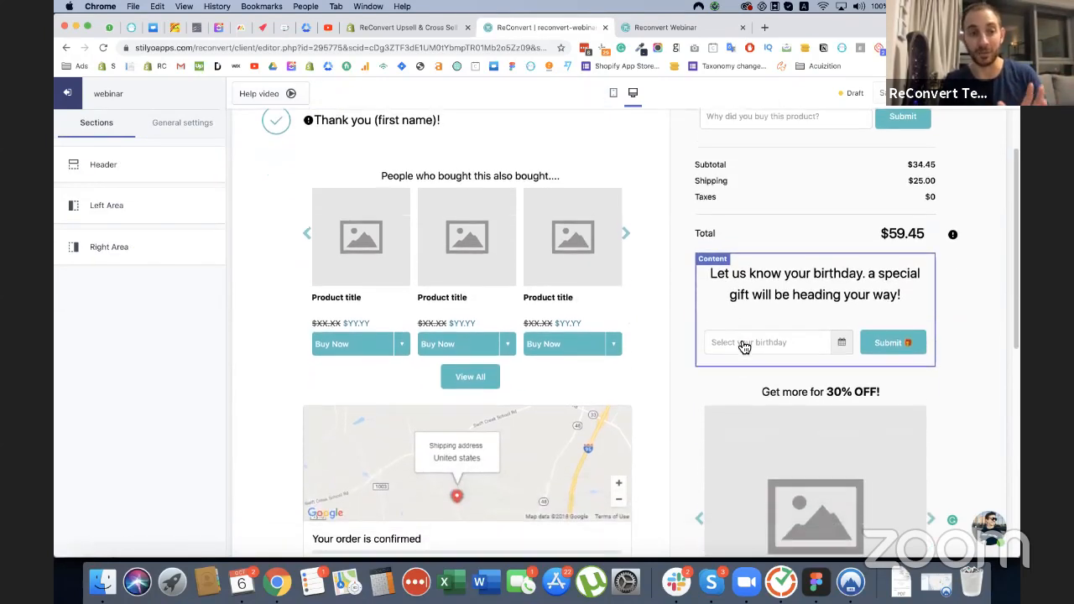
pyautogui.scroll(-1, 675, 265)
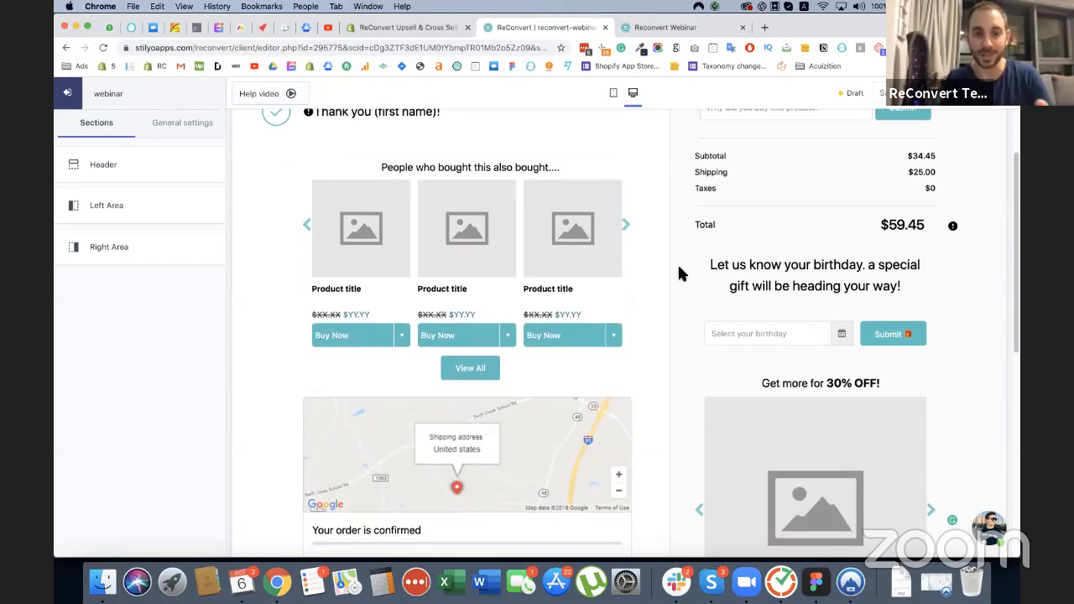
pyautogui.scroll(-1, 681, 274)
pyautogui.scroll(3, 675, 243)
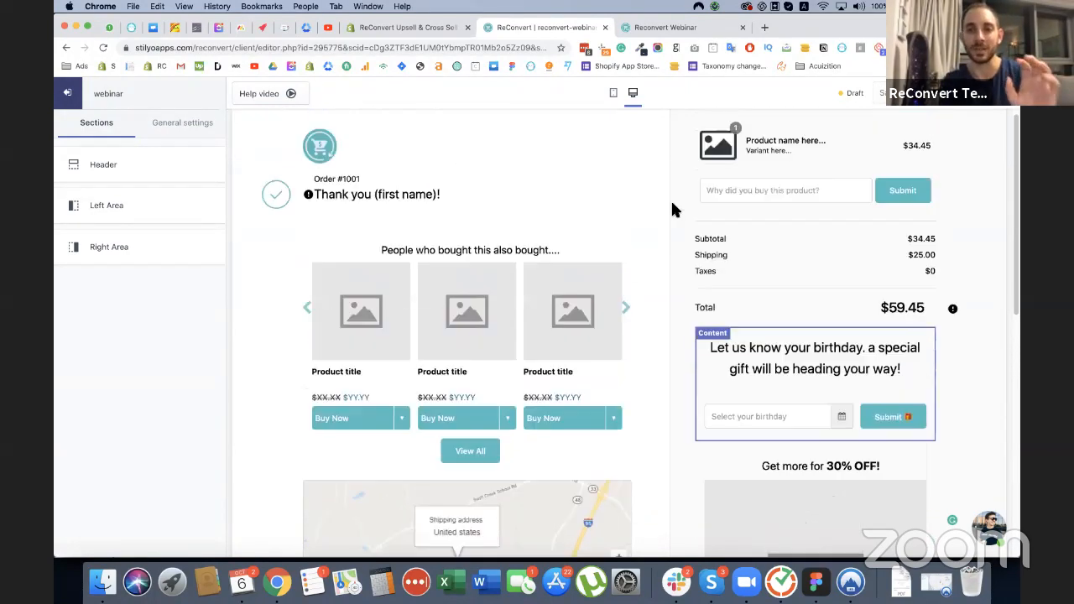
pyautogui.scroll(-3, 638, 182)
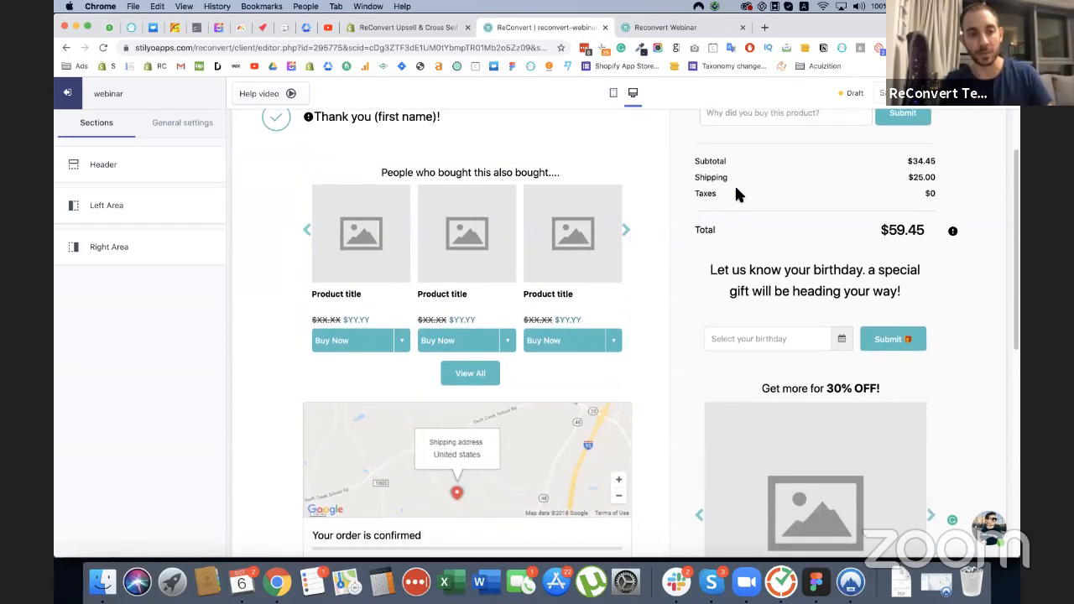
pyautogui.scroll(-1, 734, 184)
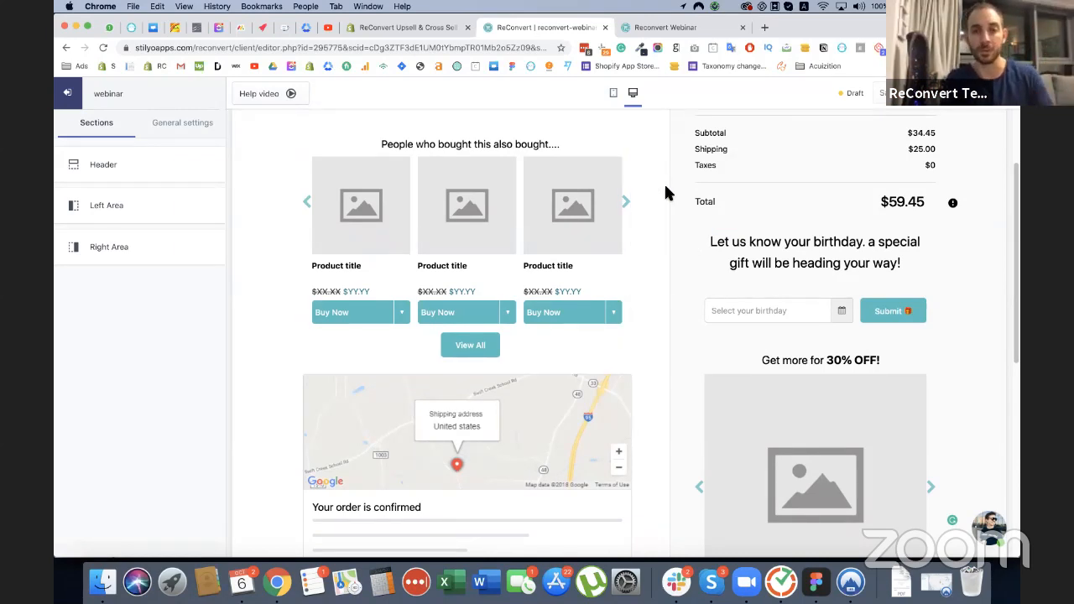
pyautogui.scroll(-10, 687, 200)
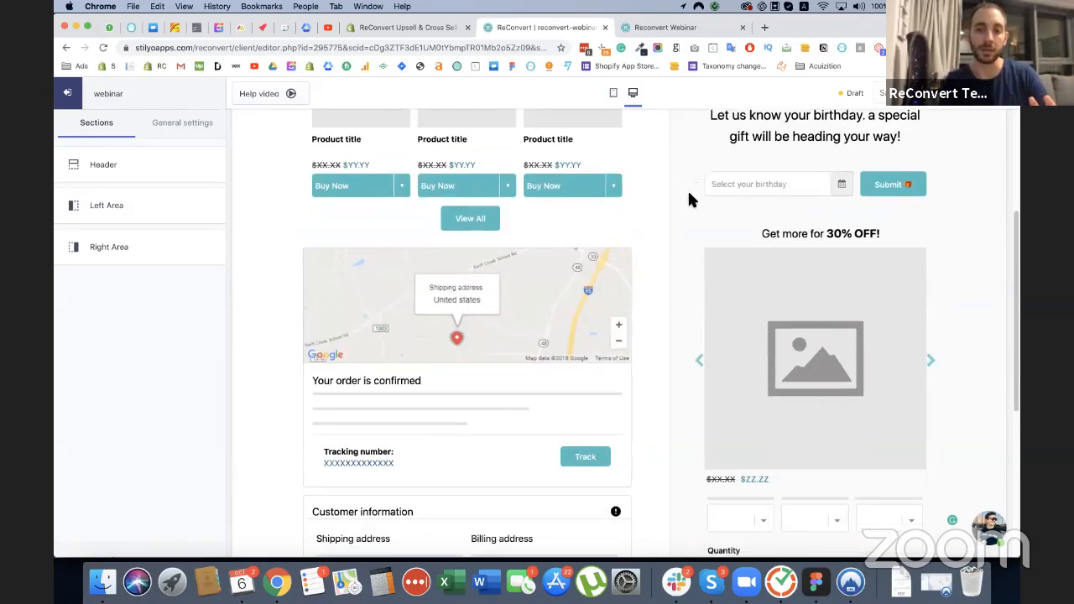
pyautogui.scroll(-5, 688, 200)
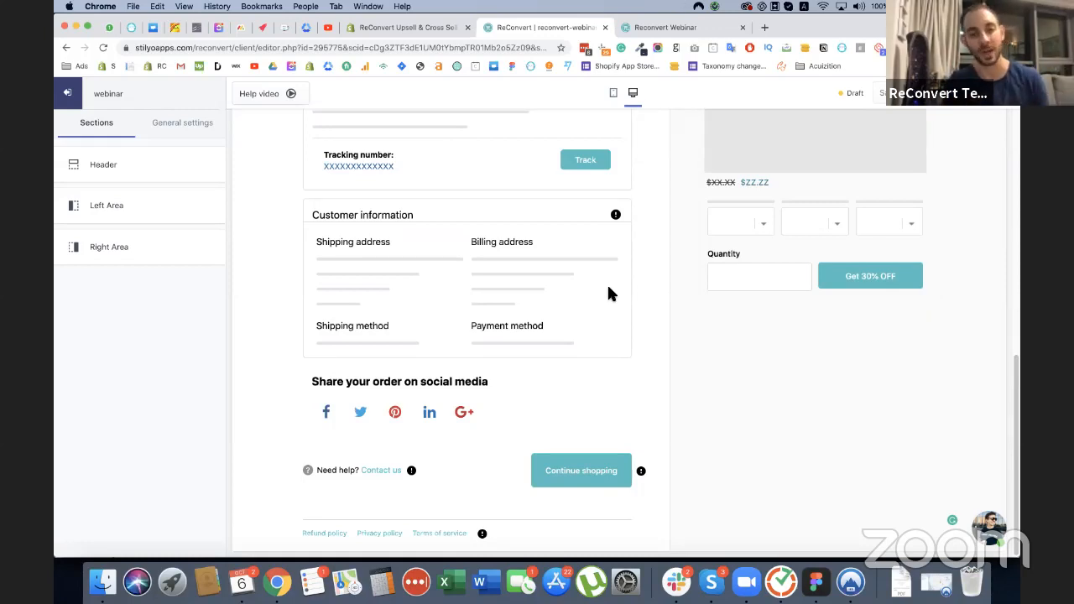
pyautogui.scroll(1, 629, 324)
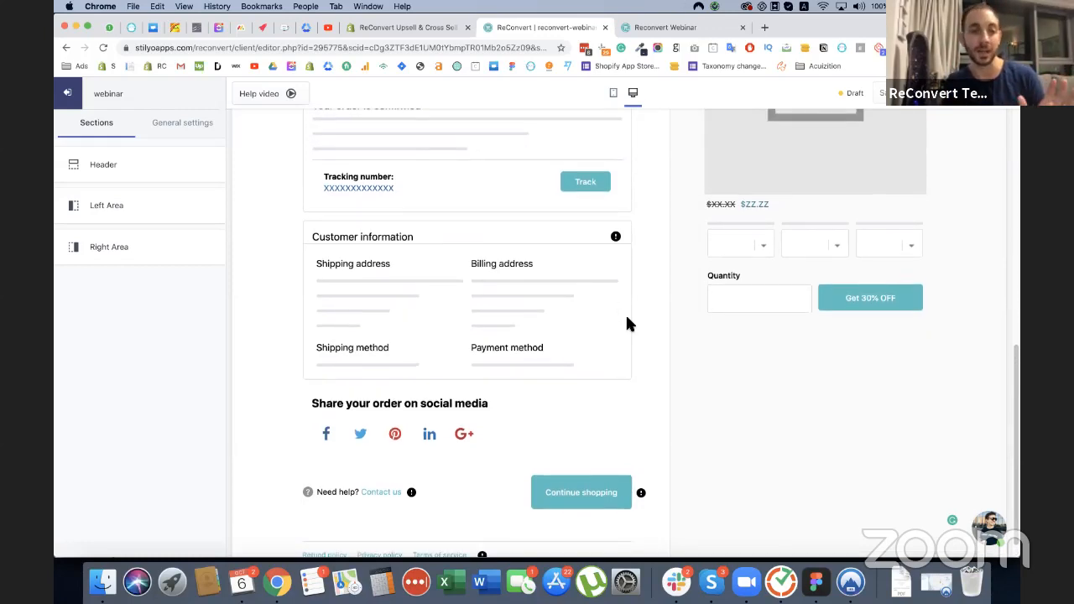
pyautogui.scroll(10, 662, 283)
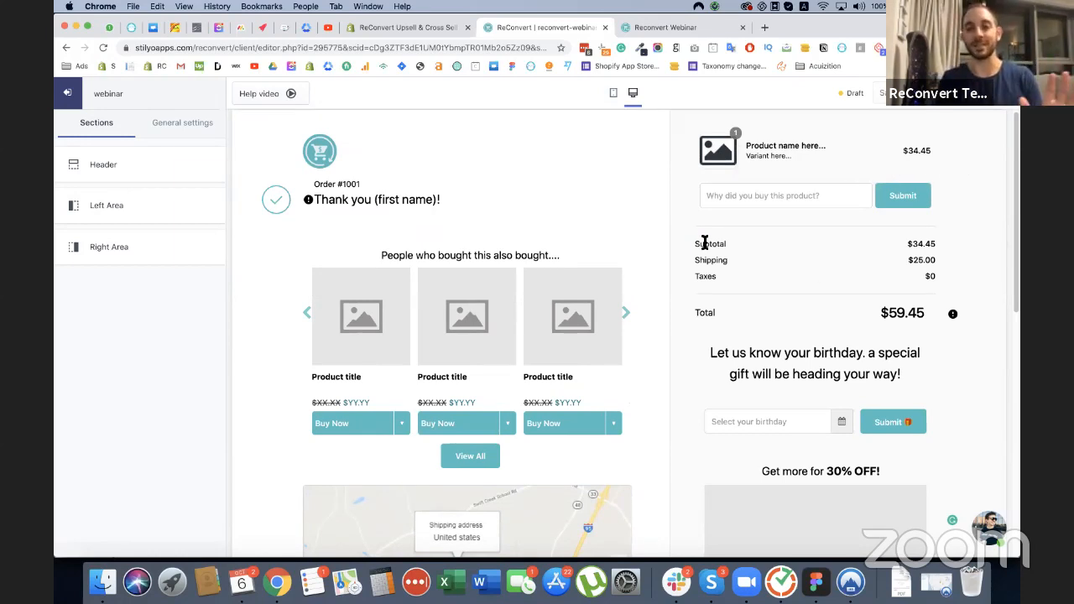
pyautogui.scroll(-2, 481, 217)
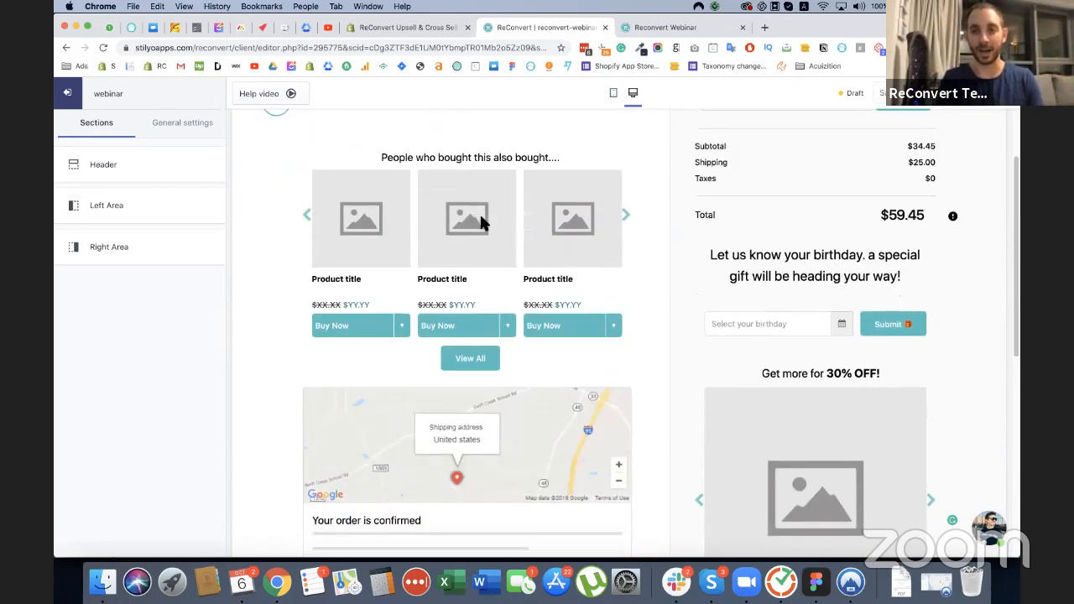
# Step: Check the Right Area's sections, then open and close its list of section types that can be added
pyautogui.click(133, 257)
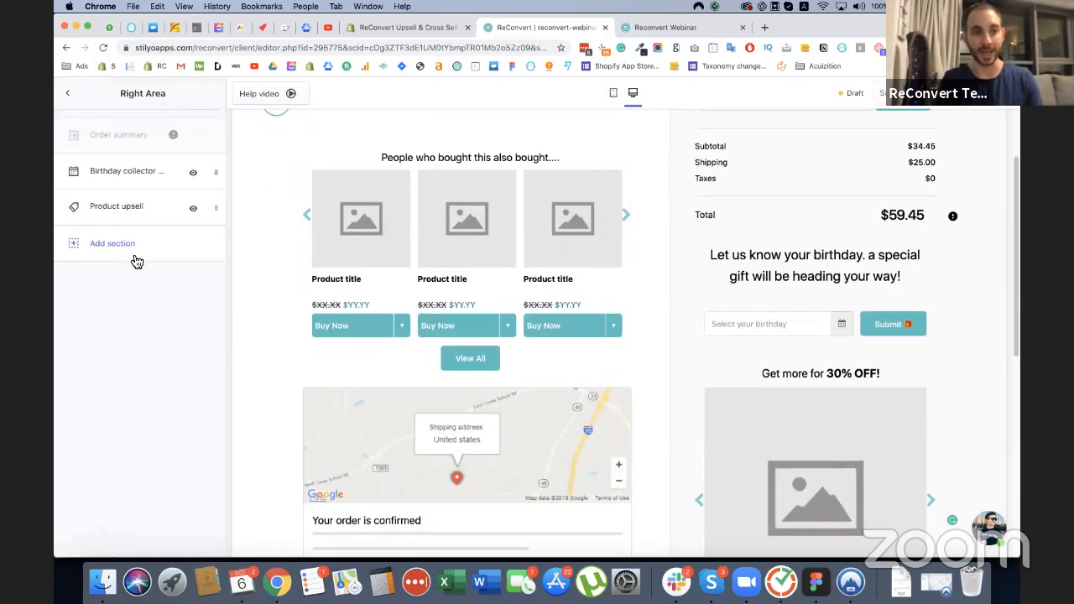
pyautogui.click(69, 105)
pyautogui.scroll(-1, 463, 288)
pyautogui.scroll(-3, 461, 287)
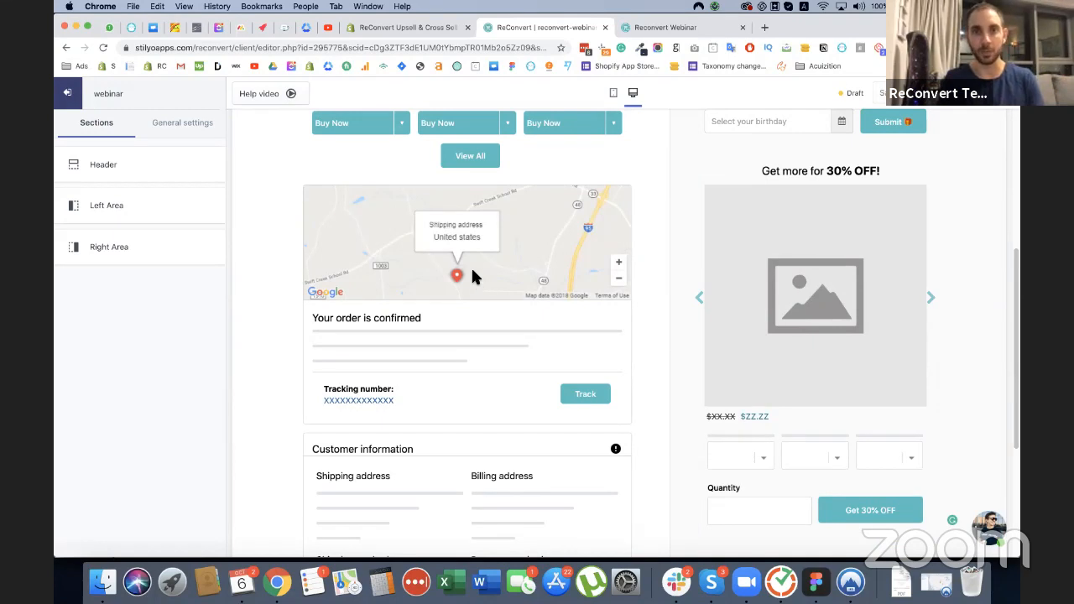
pyautogui.click(168, 254)
pyautogui.click(125, 249)
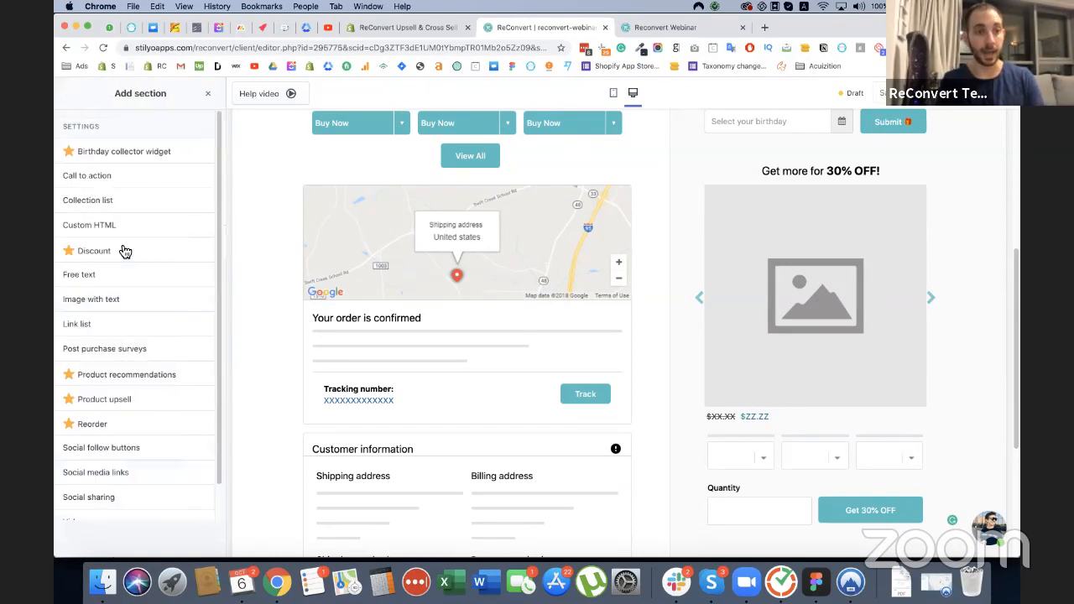
pyautogui.click(211, 94)
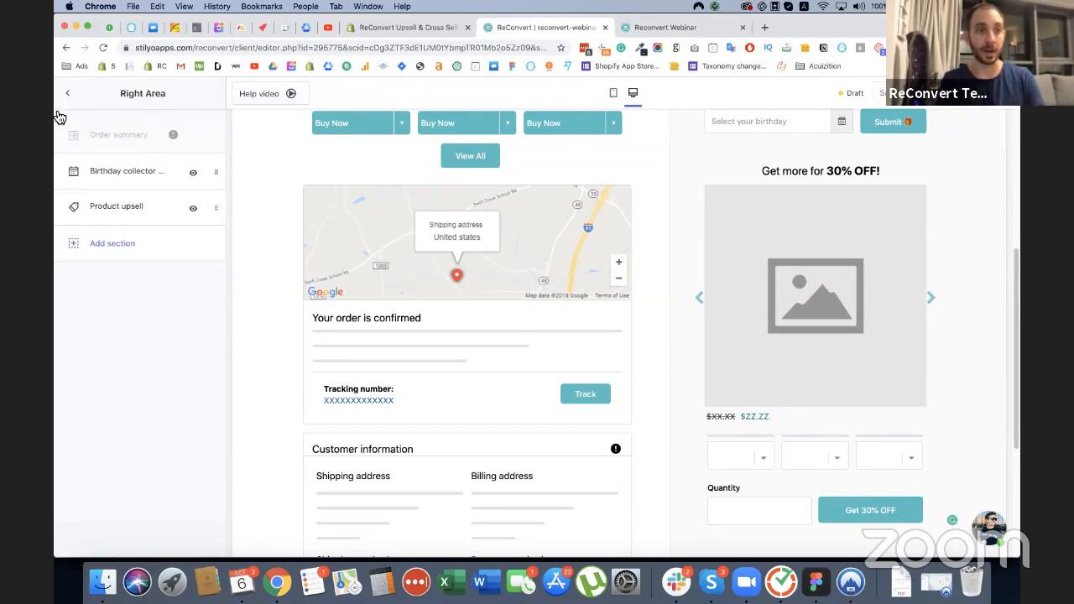
# Step: Reopen the Right Area's Add section list and look through the available section types alongside the page preview
pyautogui.click(65, 99)
pyautogui.click(95, 246)
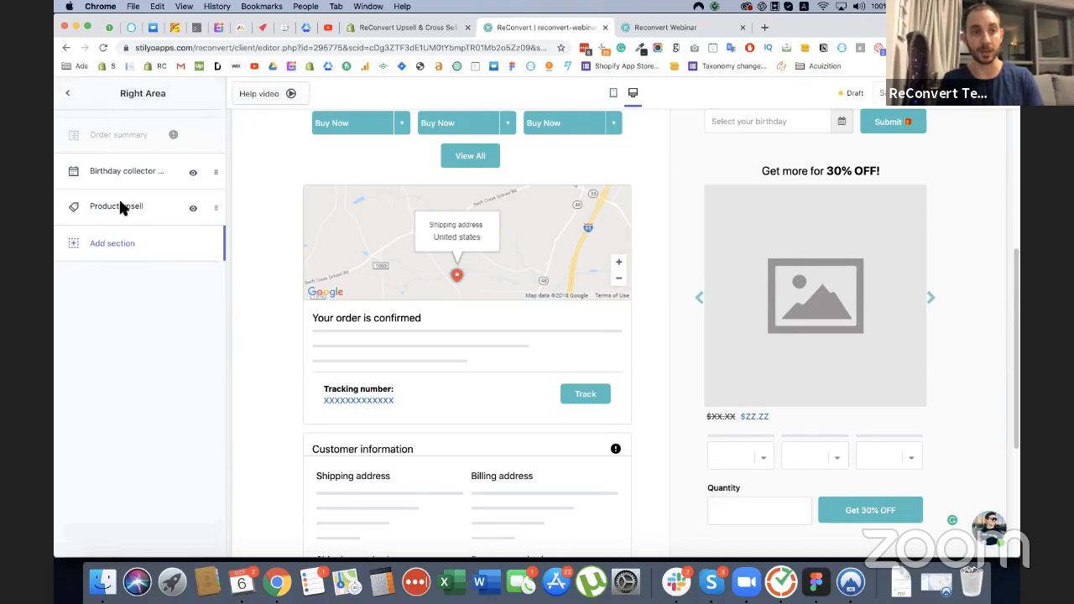
pyautogui.click(107, 250)
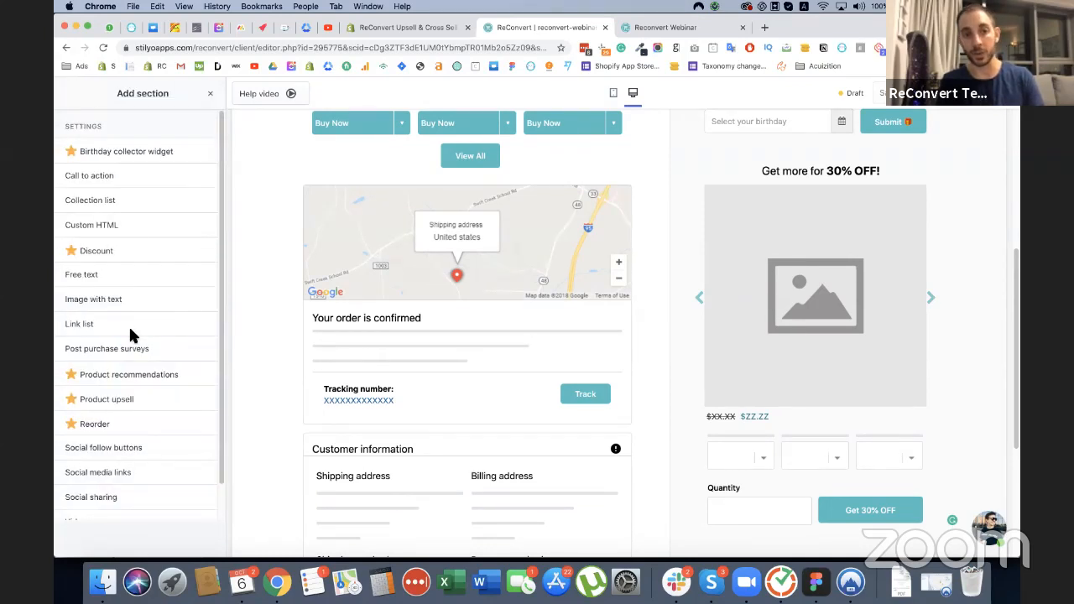
pyautogui.scroll(-1, 130, 333)
pyautogui.scroll(-3, 130, 333)
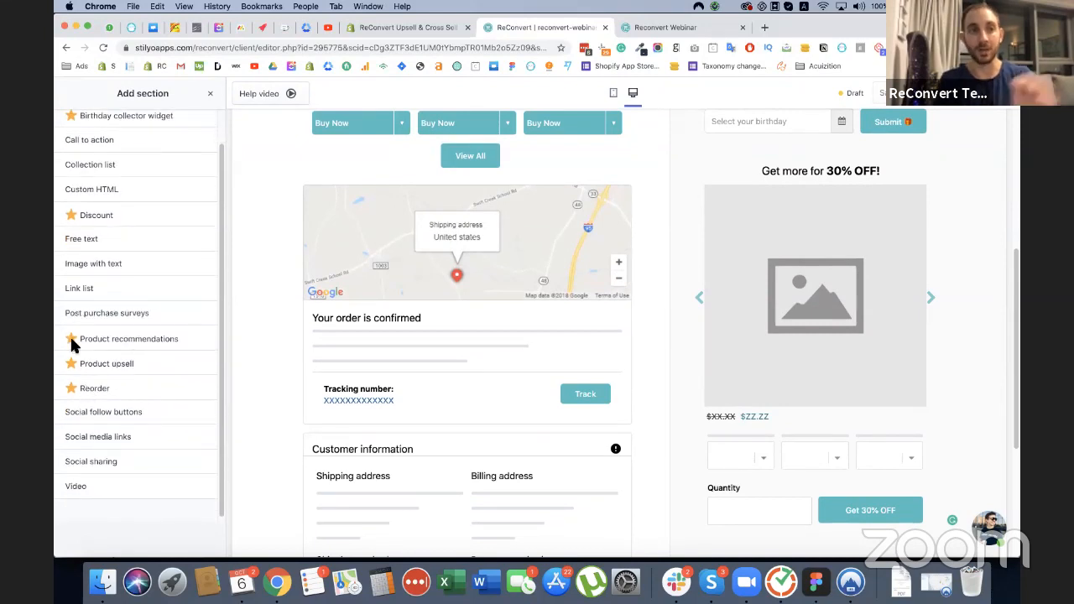
pyautogui.scroll(3, 84, 323)
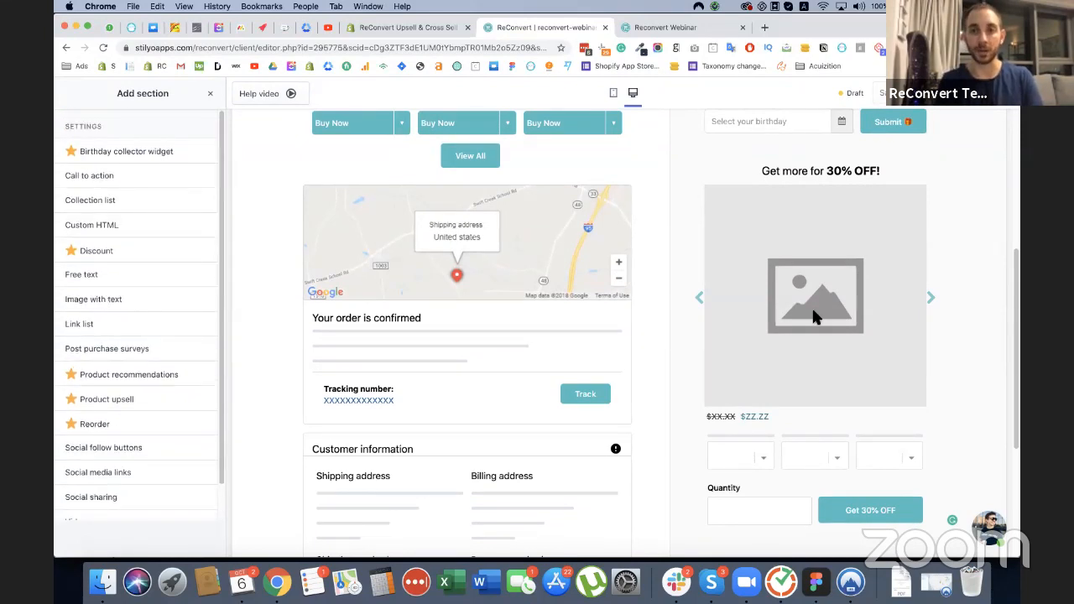
pyautogui.scroll(5, 811, 305)
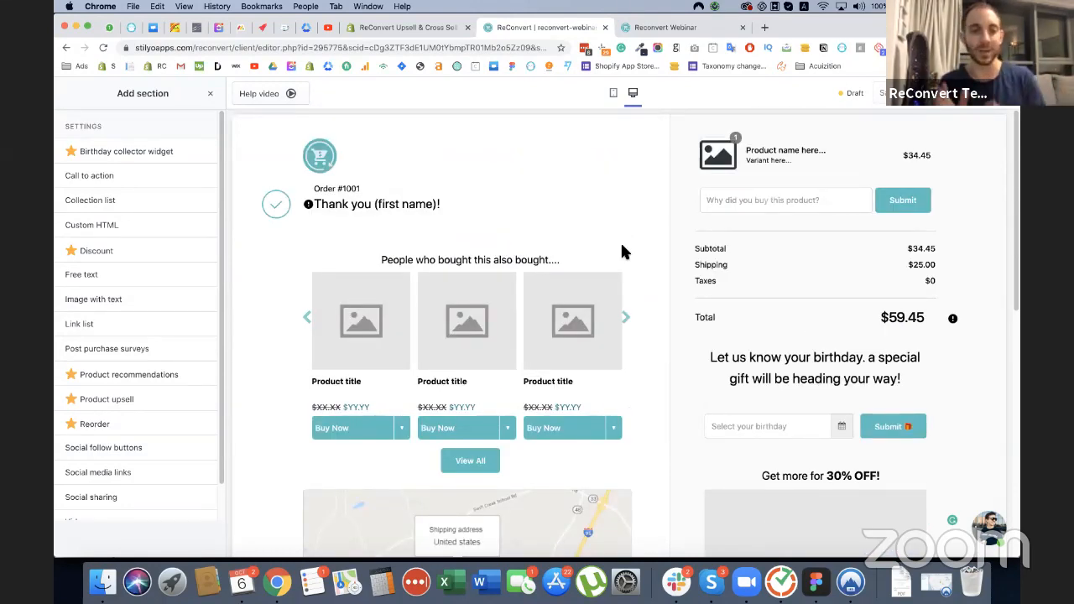
# Step: Preview the Call to action section in the Right Area, then add a Collection list section below the product upsell
pyautogui.scroll(-10, 622, 250)
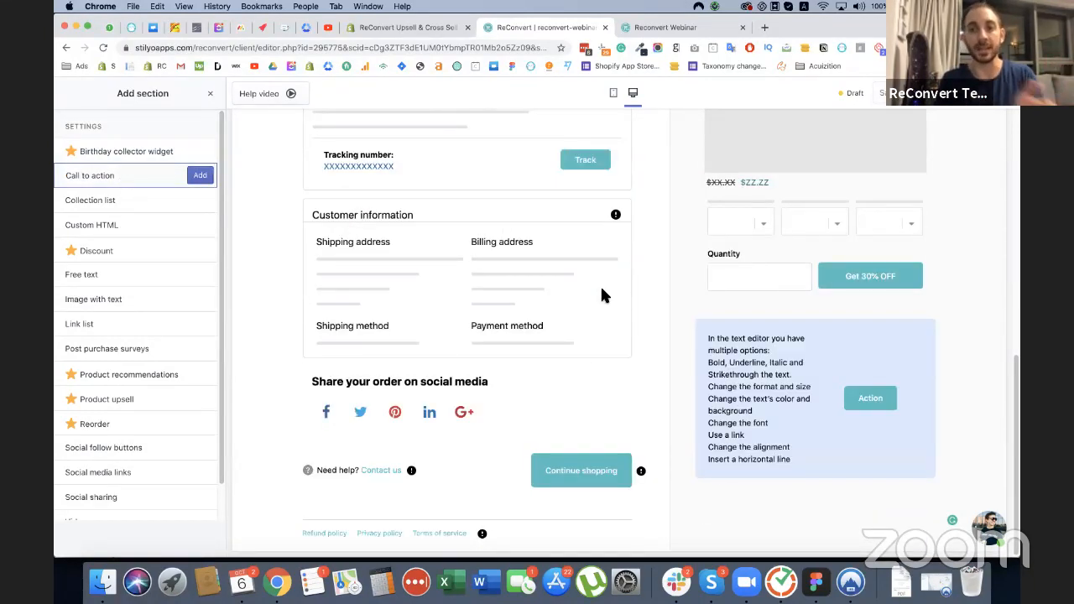
pyautogui.scroll(2, 781, 344)
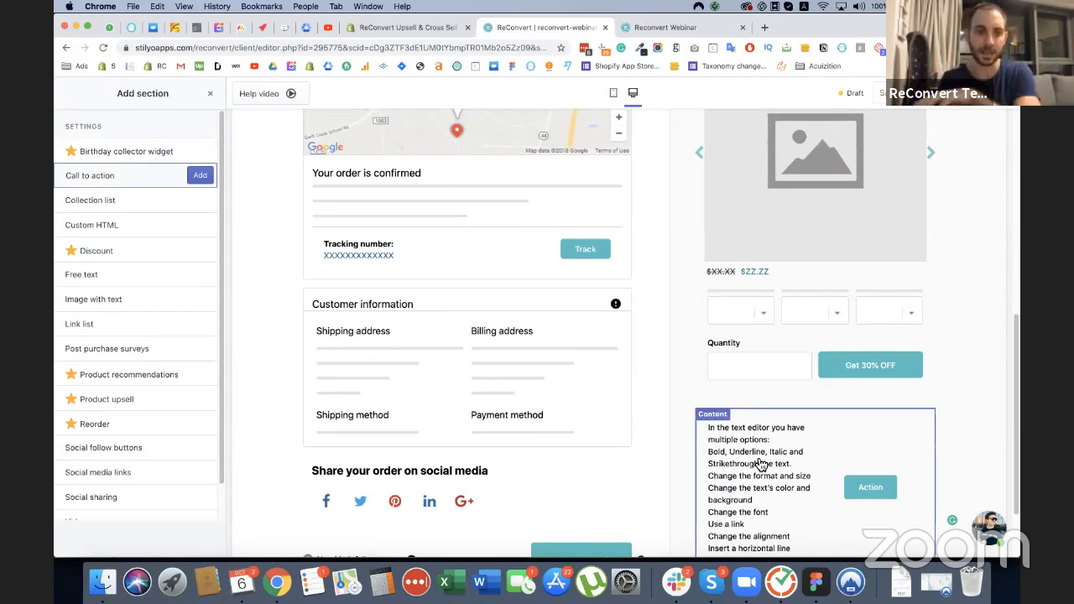
pyautogui.click(199, 200)
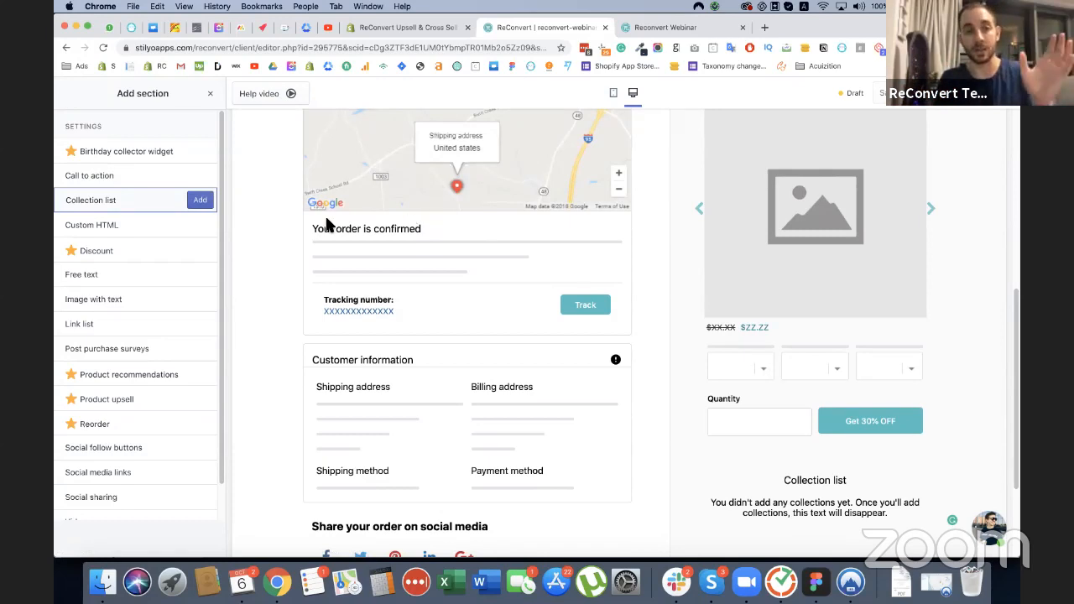
pyautogui.click(728, 277)
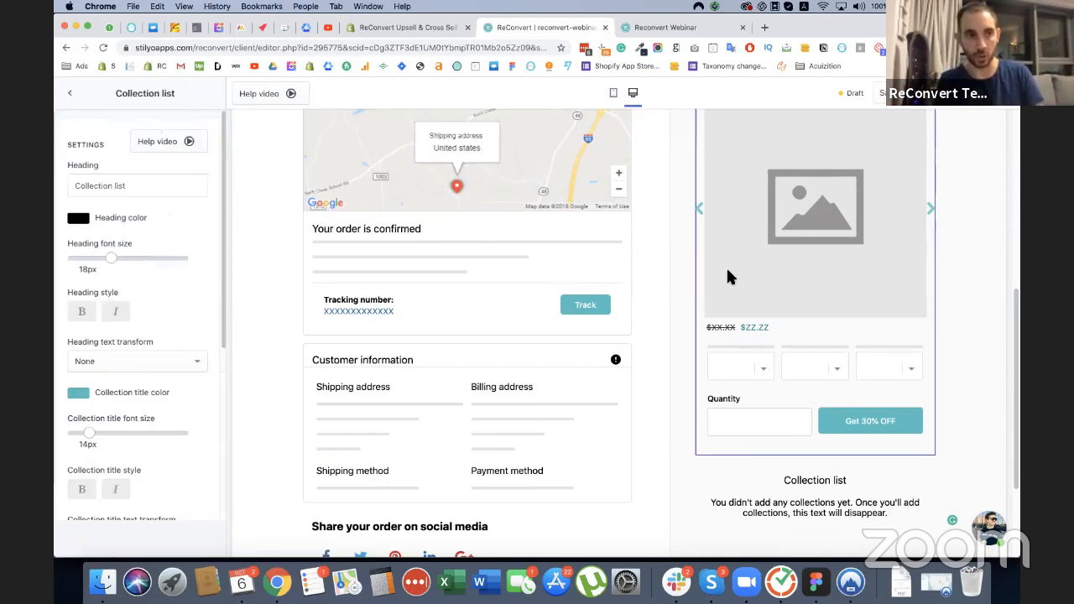
# Step: Add two collection entries to the Collection list section's content and check them in the page preview
pyautogui.scroll(-5, 171, 360)
pyautogui.click(135, 376)
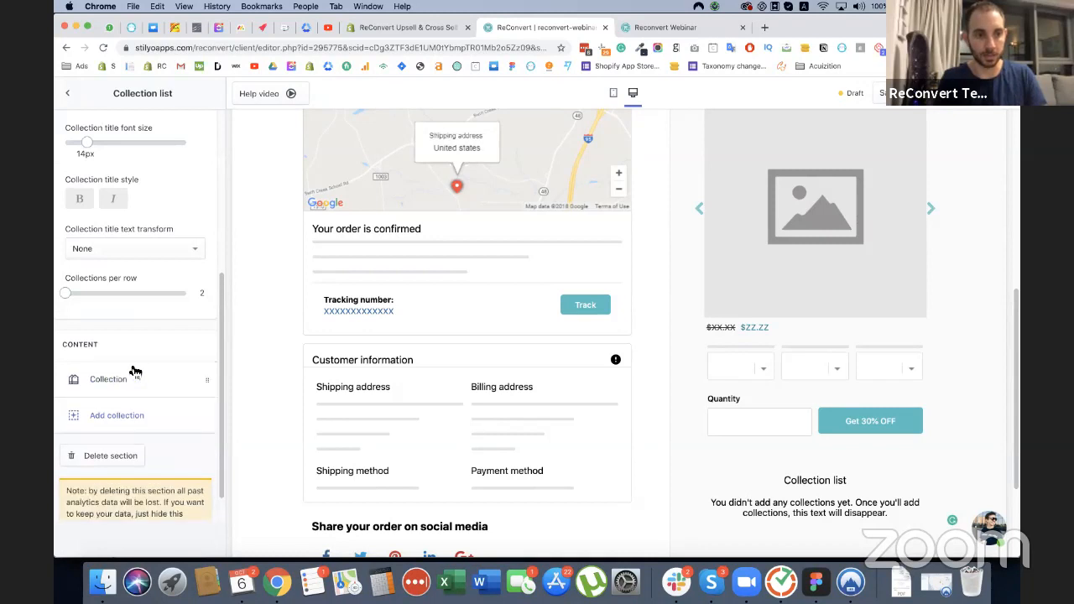
pyautogui.click(117, 411)
pyautogui.scroll(-3, 746, 369)
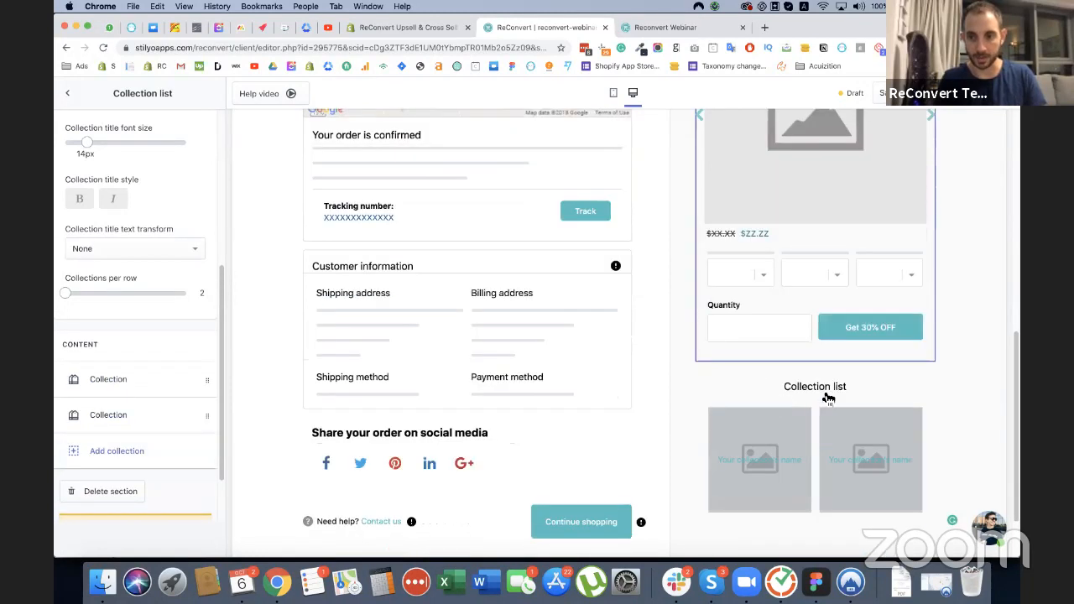
pyautogui.scroll(2, 642, 403)
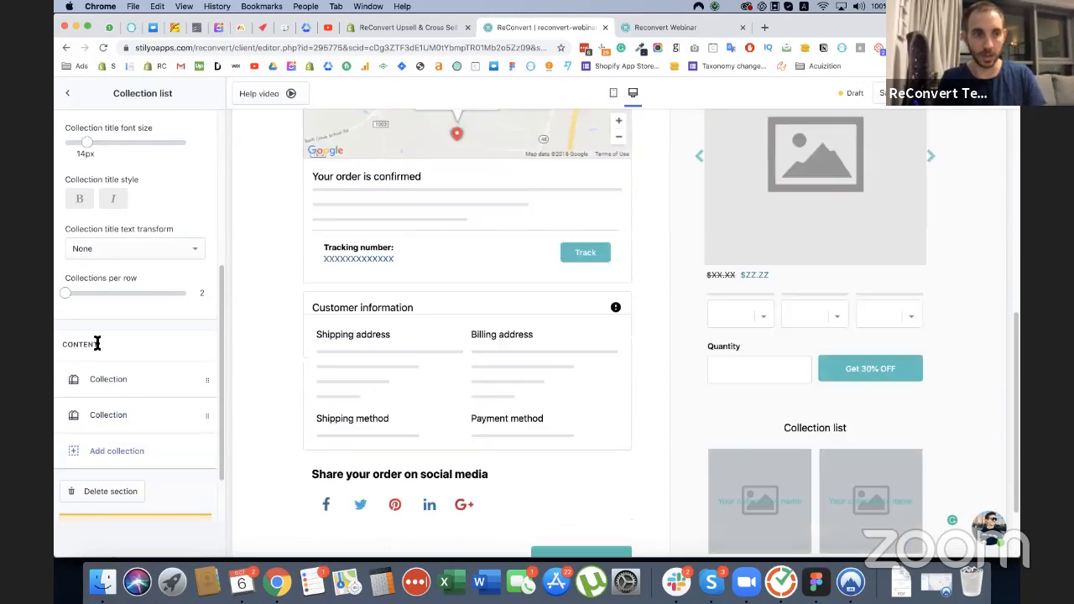
# Step: Assign Collection 1 to the first collection entry of the Collection list section
pyautogui.click(116, 388)
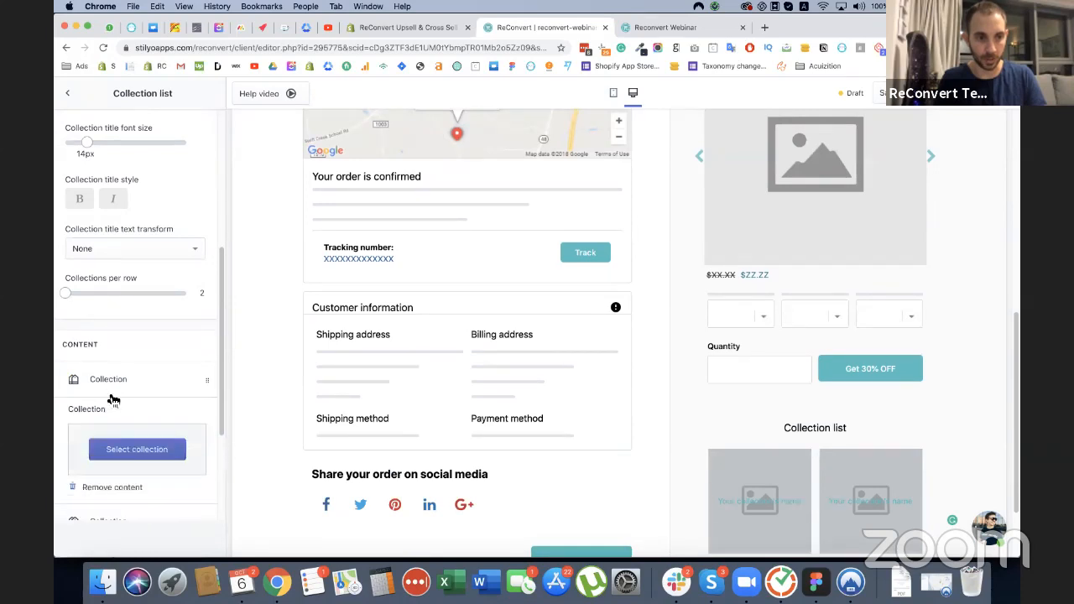
pyautogui.click(137, 448)
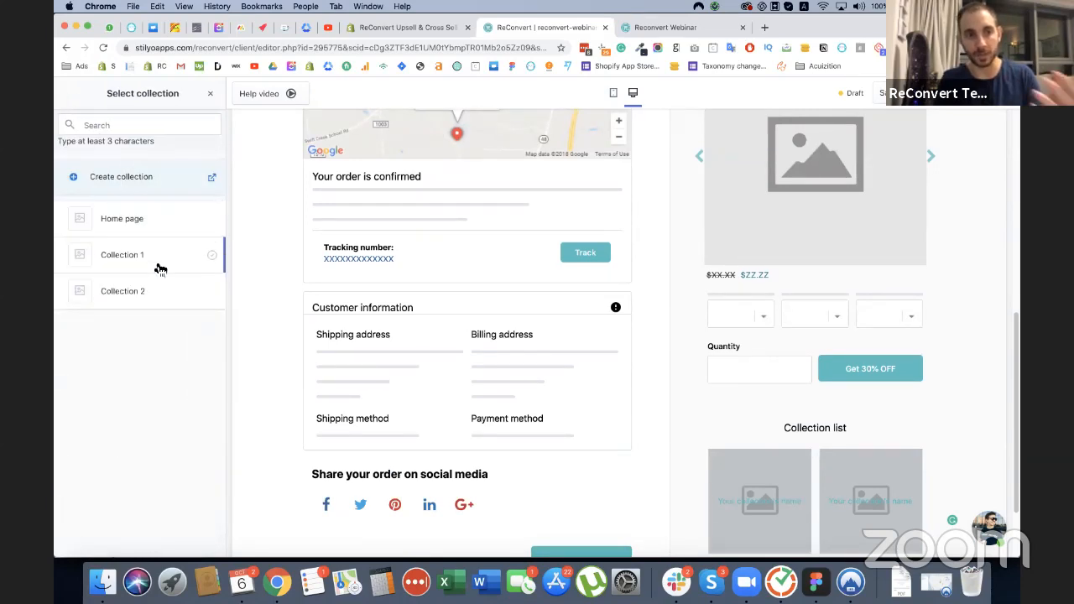
pyautogui.click(78, 239)
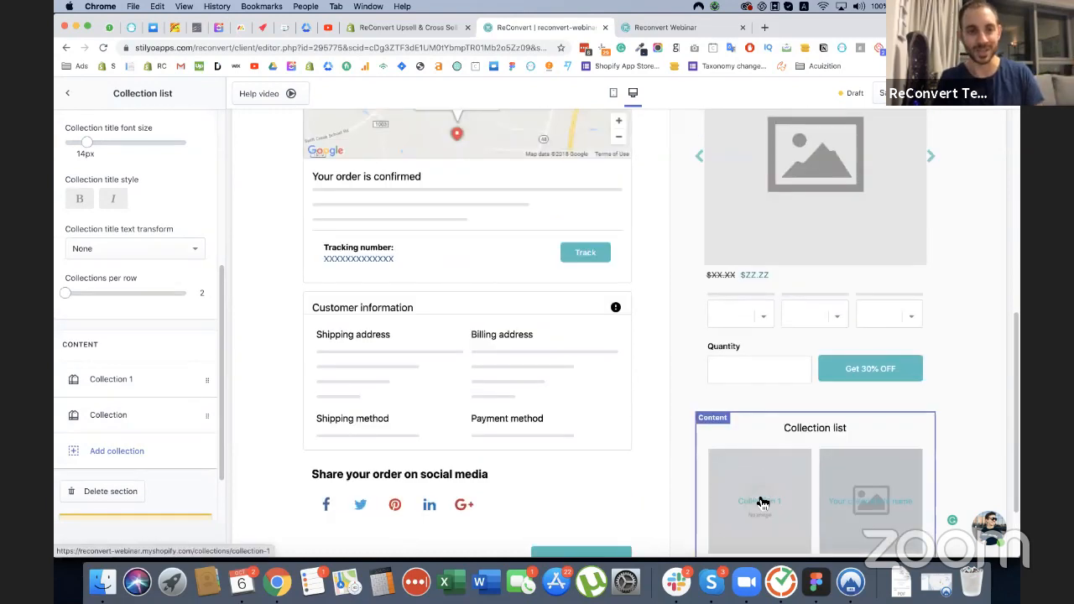
pyautogui.scroll(-1, 269, 247)
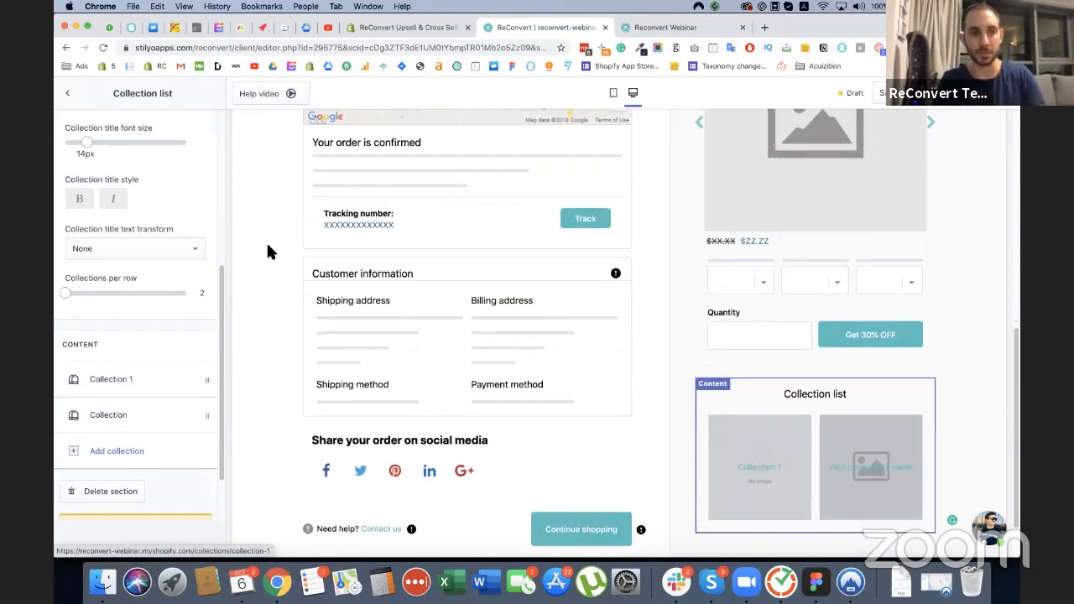
# Step: Add a third collection entry to the Collection list and set the collections per row to 3
pyautogui.click(116, 453)
pyautogui.scroll(-2, 830, 359)
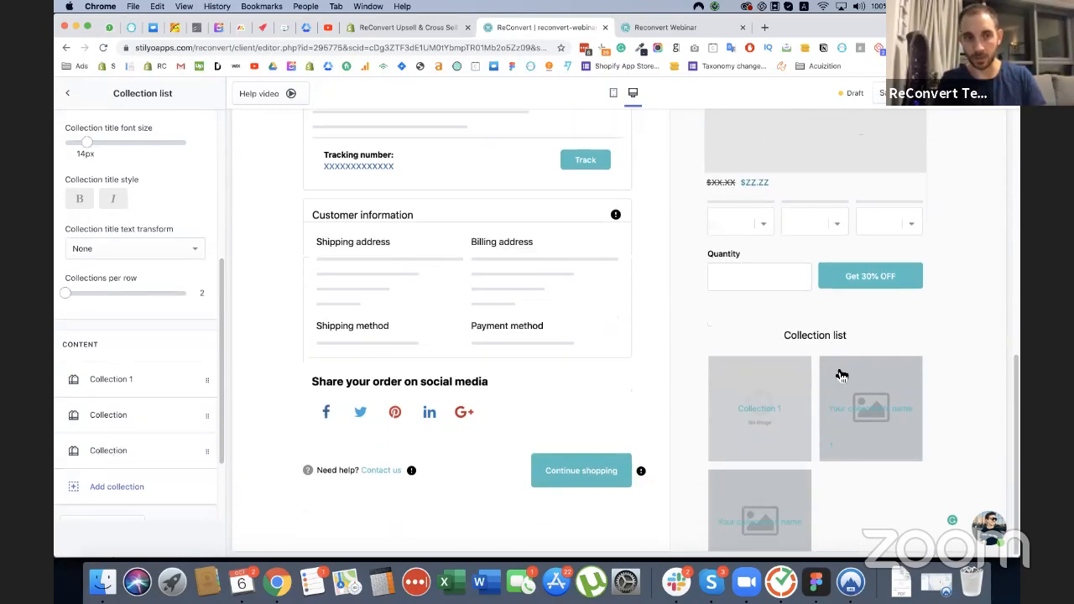
pyautogui.moveTo(67, 293); pyautogui.dragTo(178, 295)
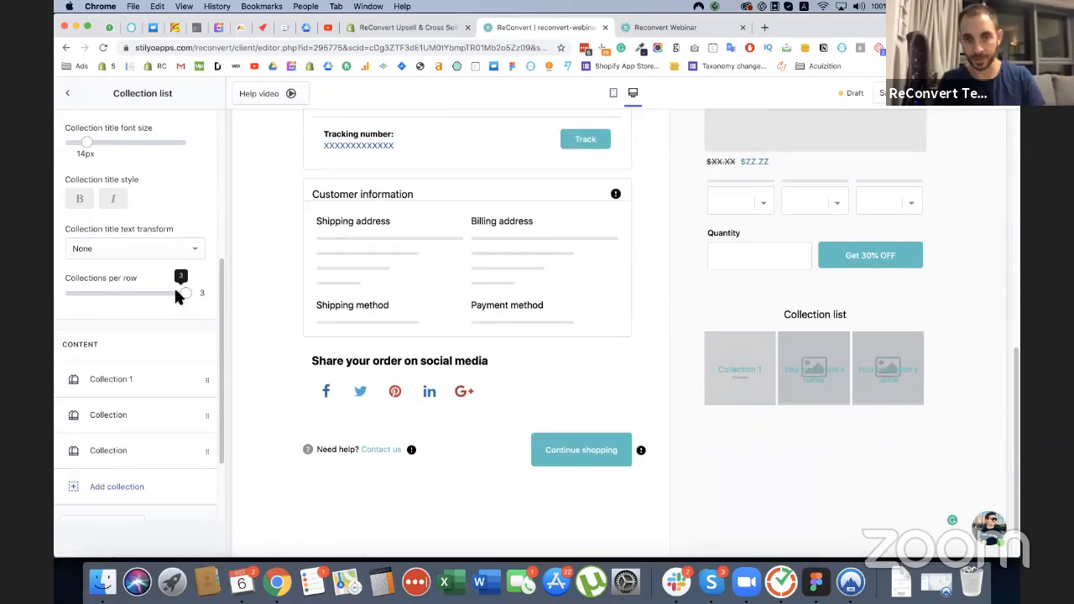
pyautogui.scroll(4, 801, 409)
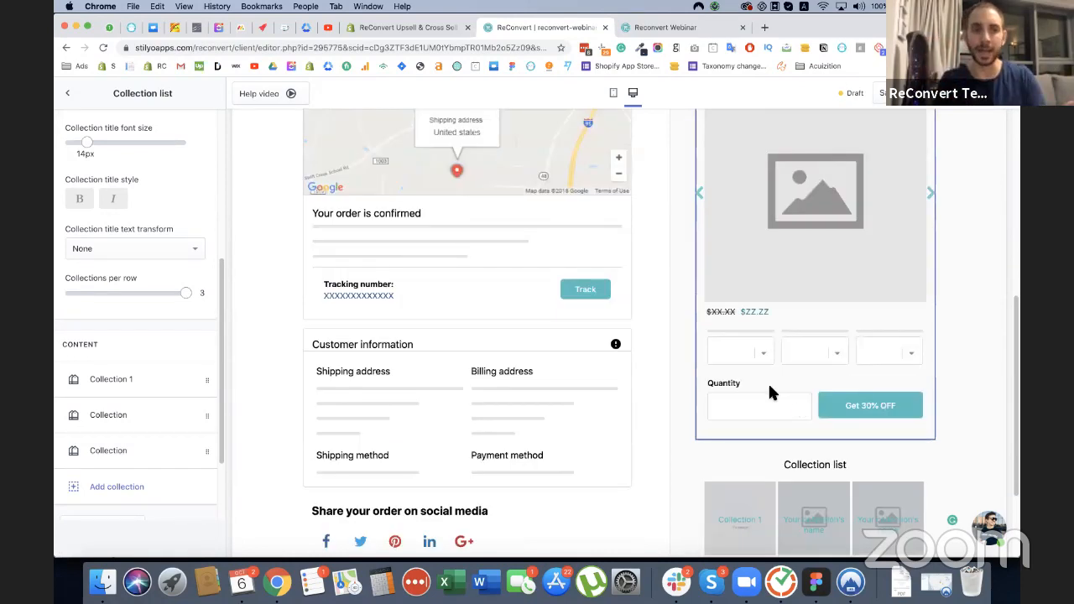
# Step: Delete the Collection list section and add a Discount section in its place below the product upsell
pyautogui.scroll(-2, 122, 231)
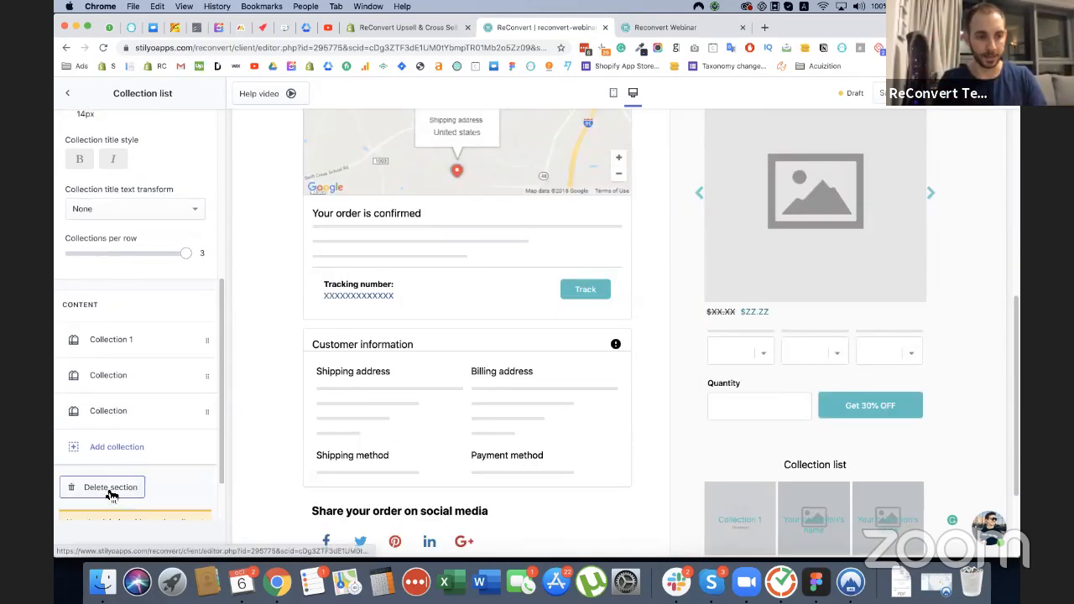
pyautogui.click(106, 485)
pyautogui.click(111, 242)
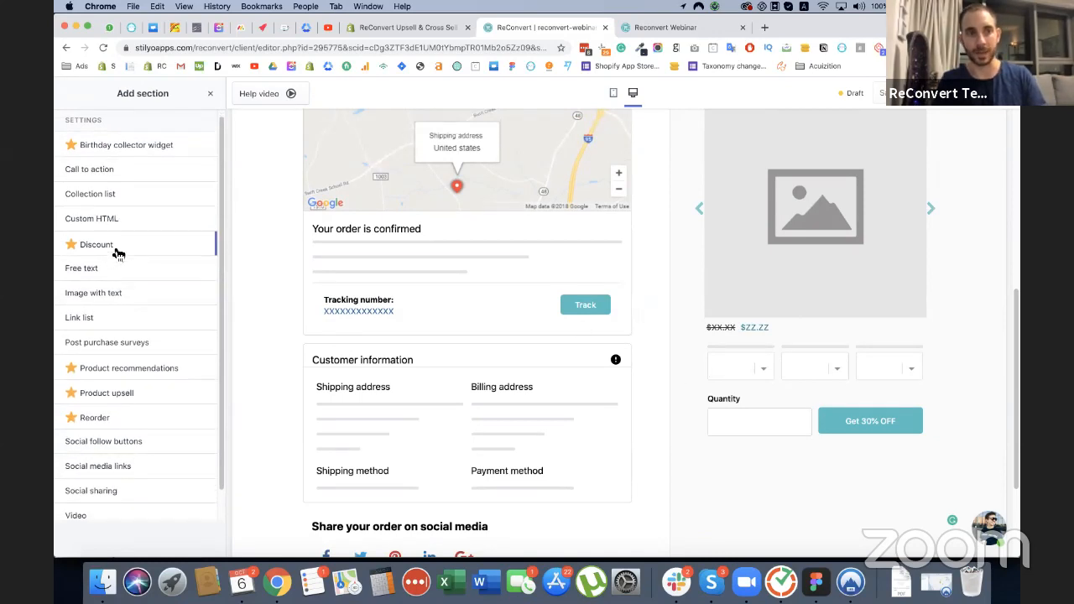
pyautogui.click(198, 243)
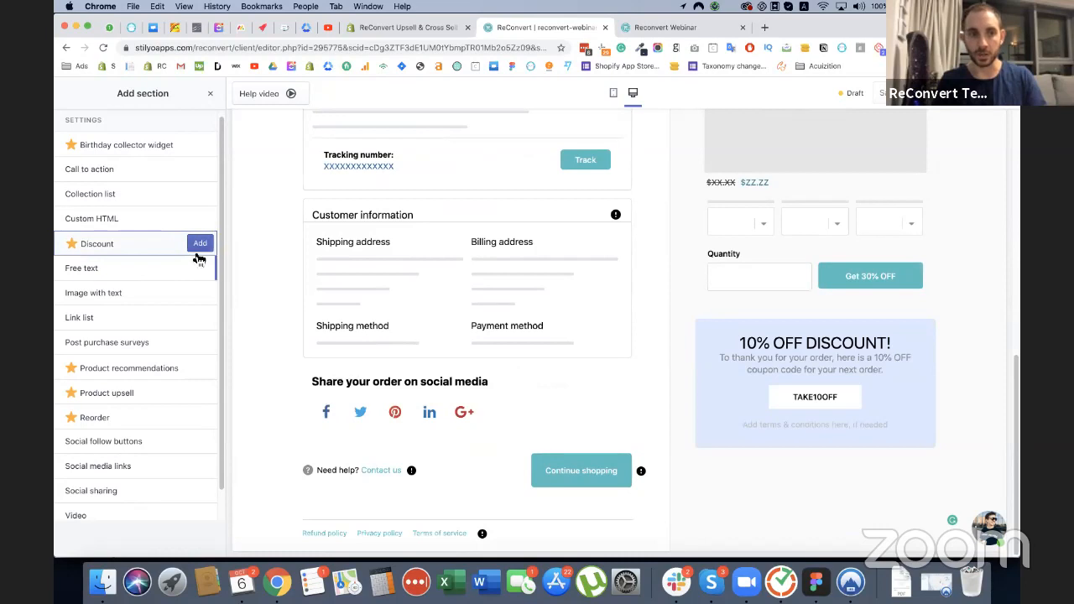
pyautogui.click(201, 244)
pyautogui.click(201, 243)
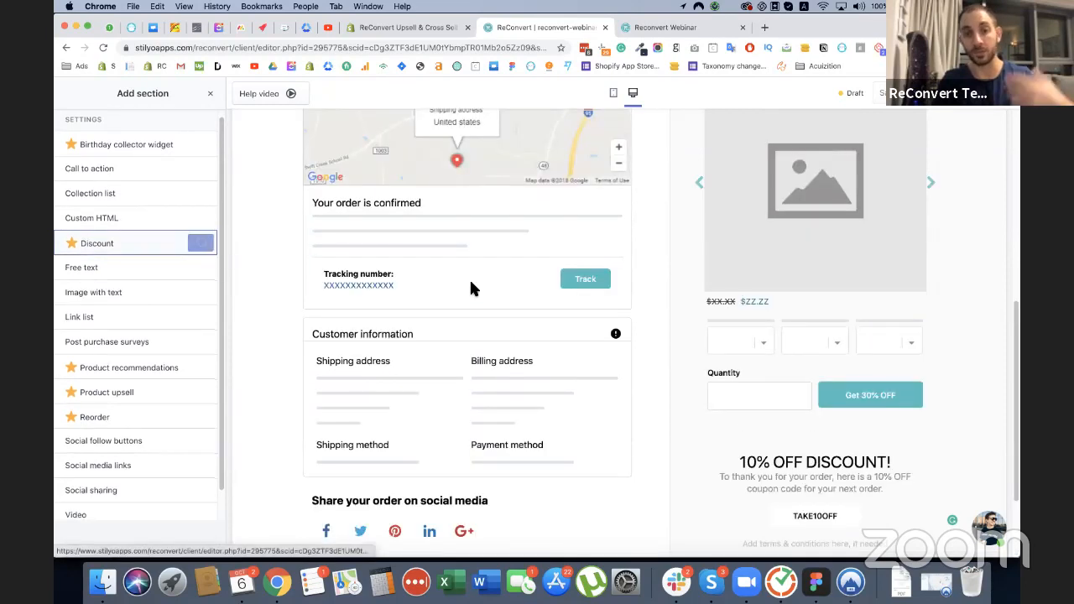
pyautogui.scroll(-3, 707, 370)
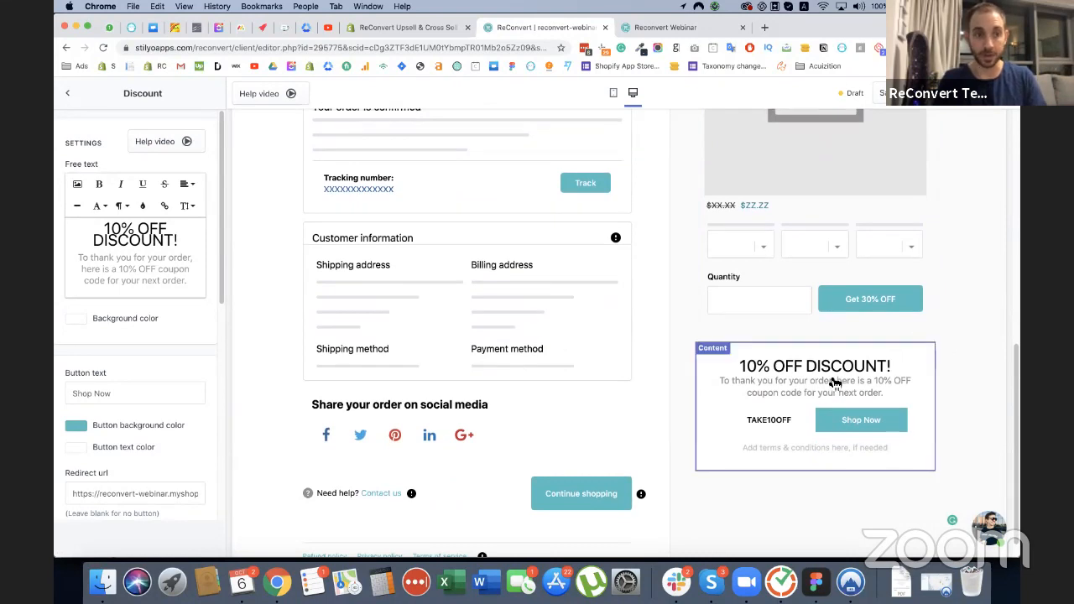
# Step: Delete the Discount section from the Right Area and preview the Image with text section type
pyautogui.scroll(-5, 130, 411)
pyautogui.click(132, 413)
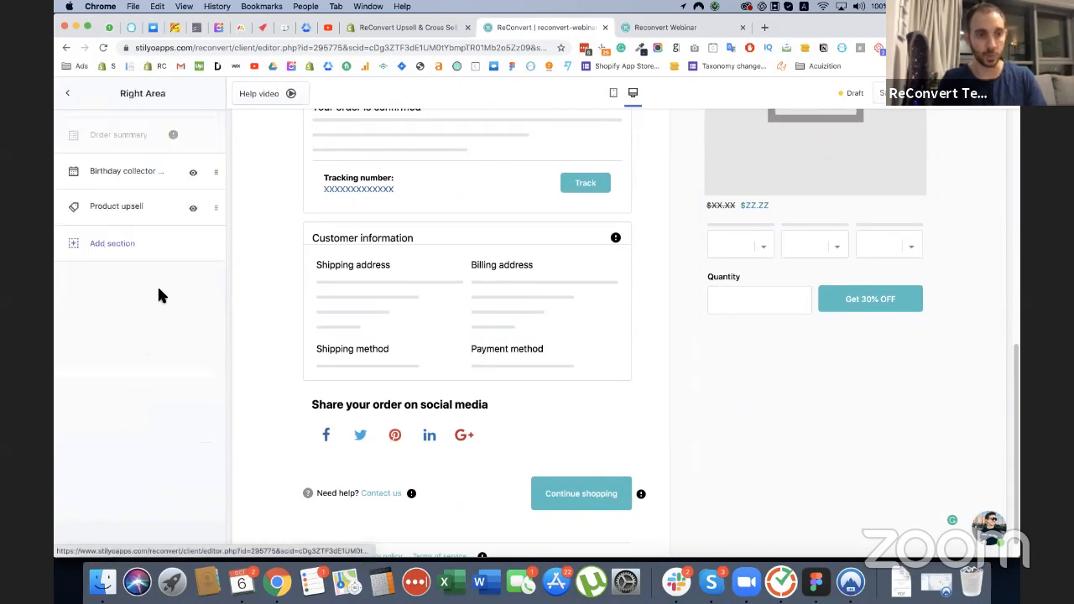
pyautogui.click(128, 243)
pyautogui.scroll(-1, 139, 250)
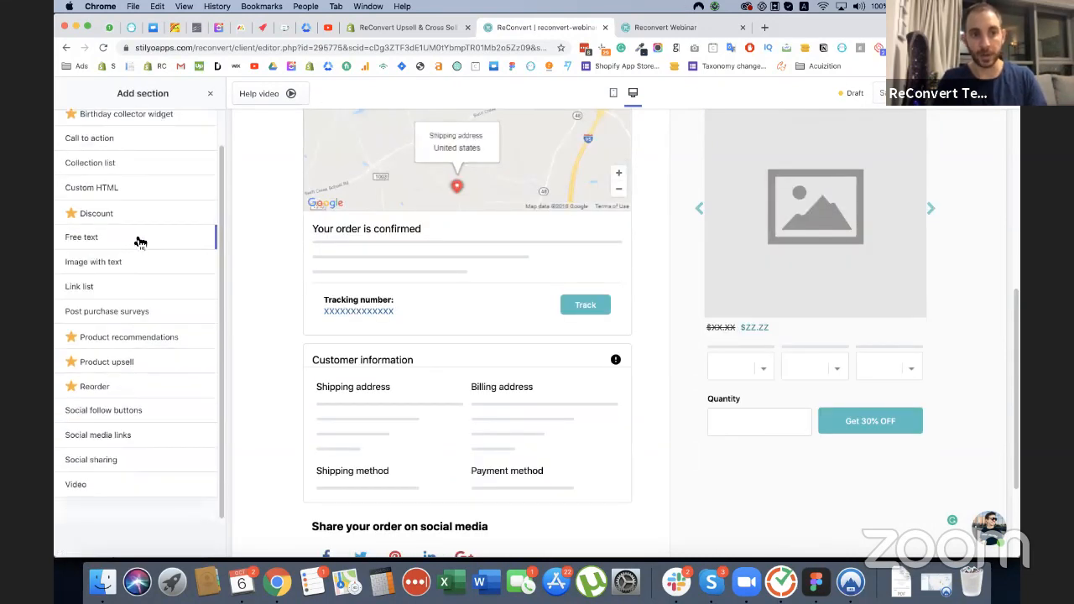
pyautogui.click(124, 263)
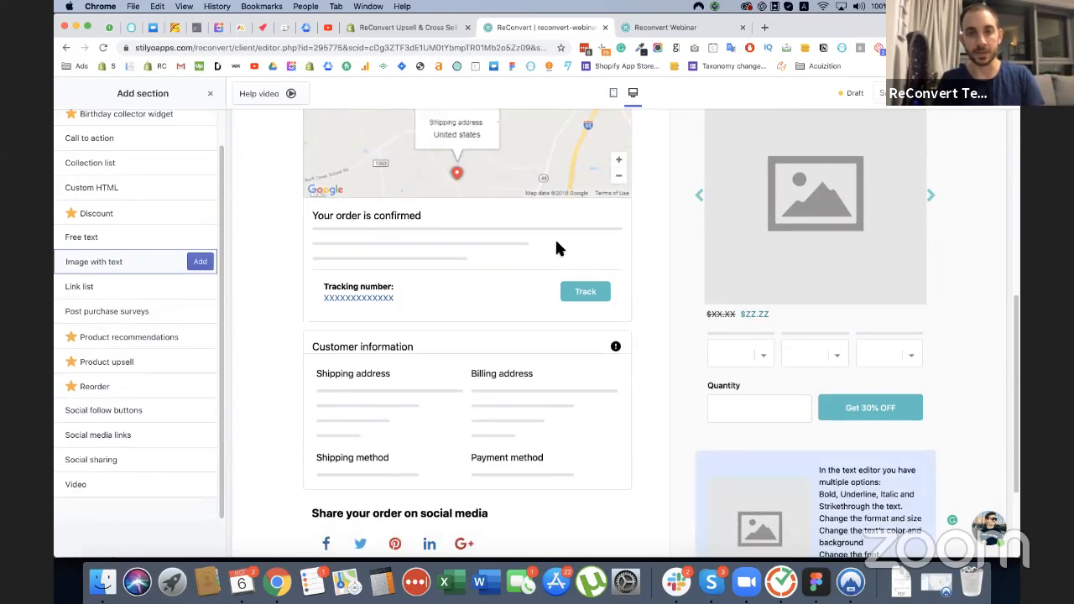
pyautogui.scroll(2, 776, 430)
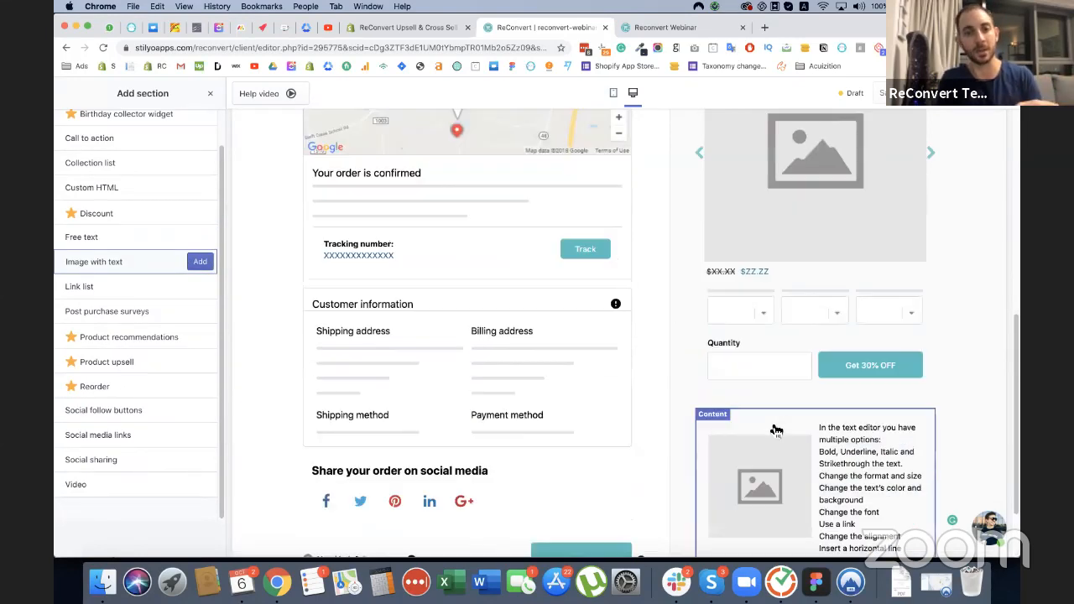
pyautogui.scroll(-1, 979, 376)
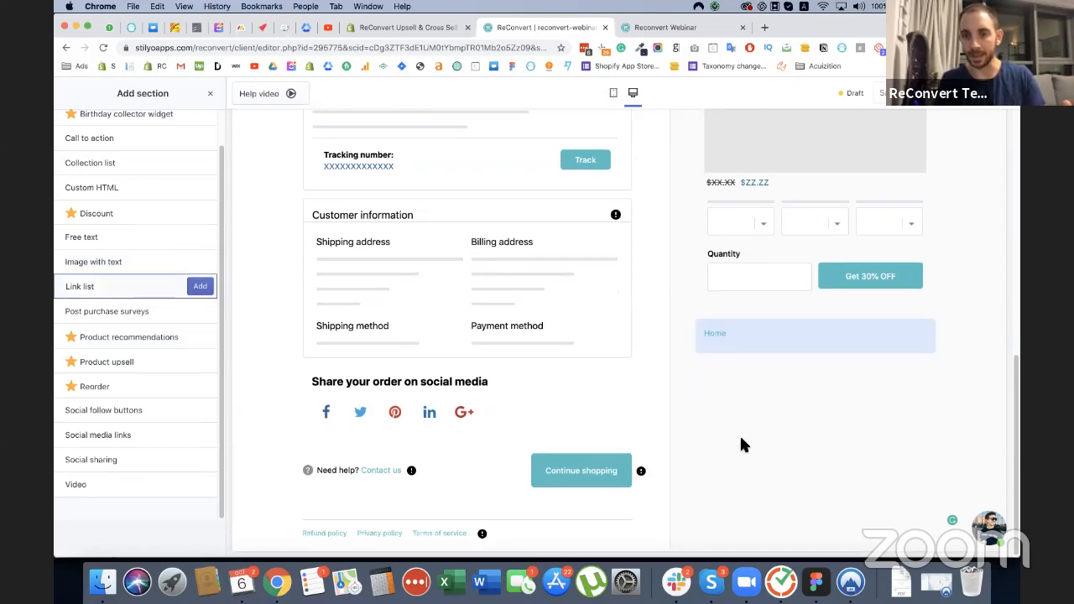
# Step: Add a Link list section to the Right Area with a second link named "sale" and the URL "#"
pyautogui.click(199, 286)
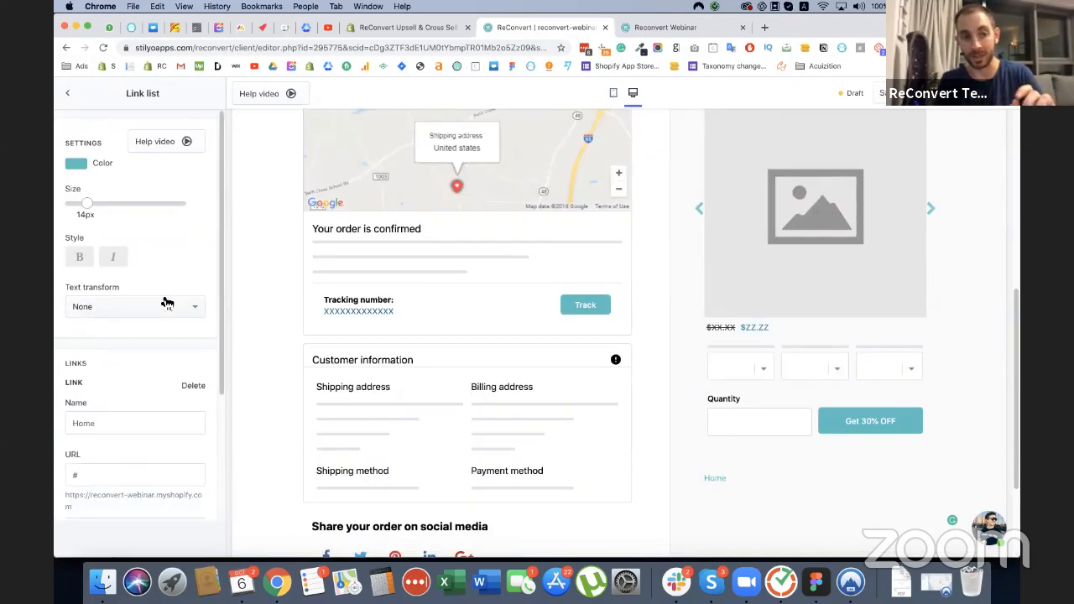
pyautogui.scroll(-5, 166, 302)
pyautogui.click(87, 369)
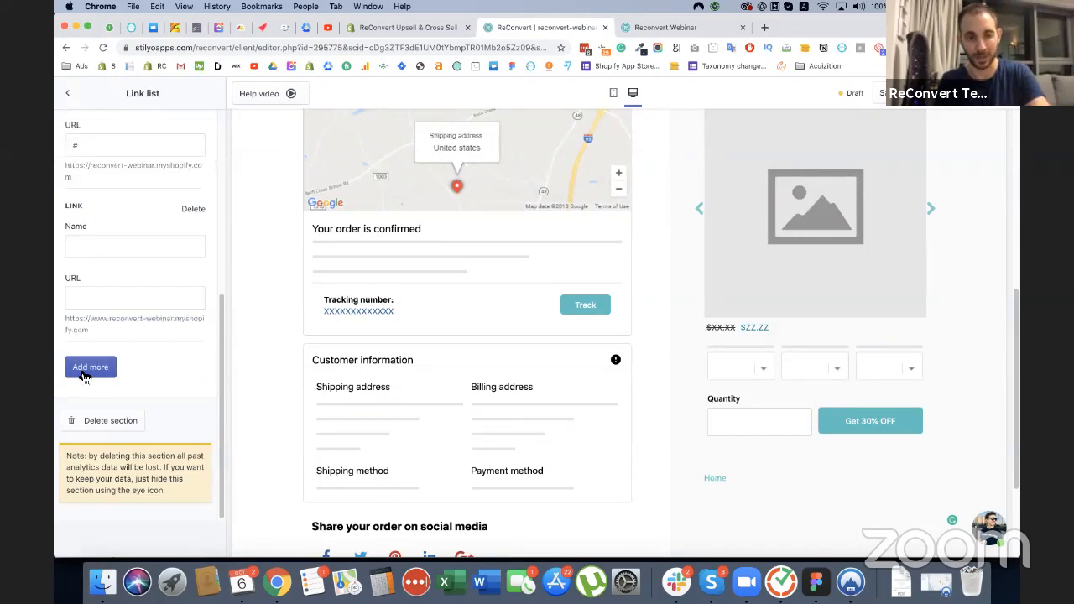
pyautogui.click(89, 248)
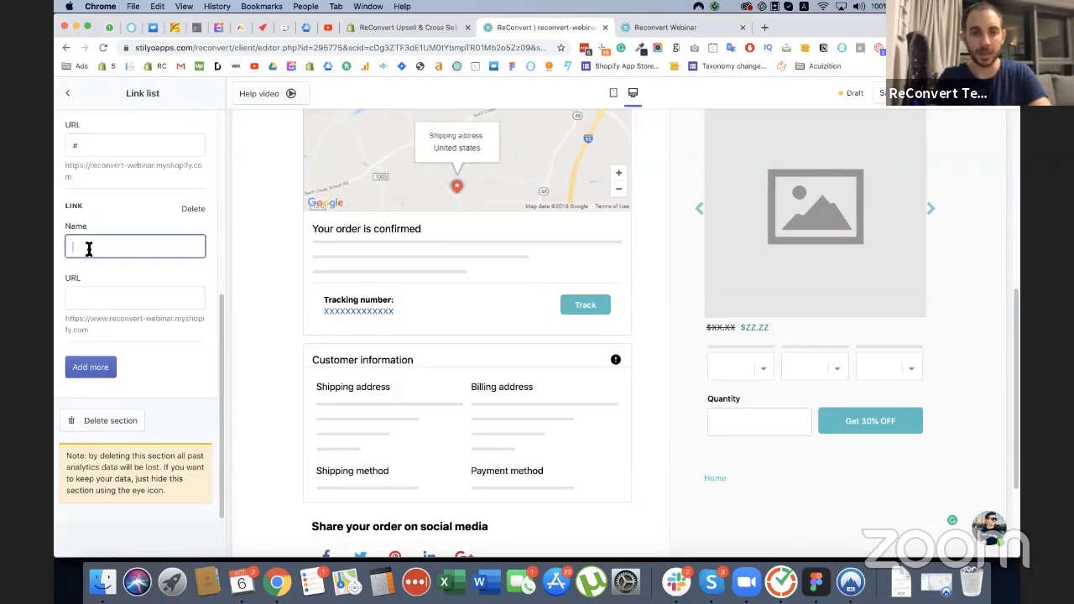
pyautogui.write('sale')
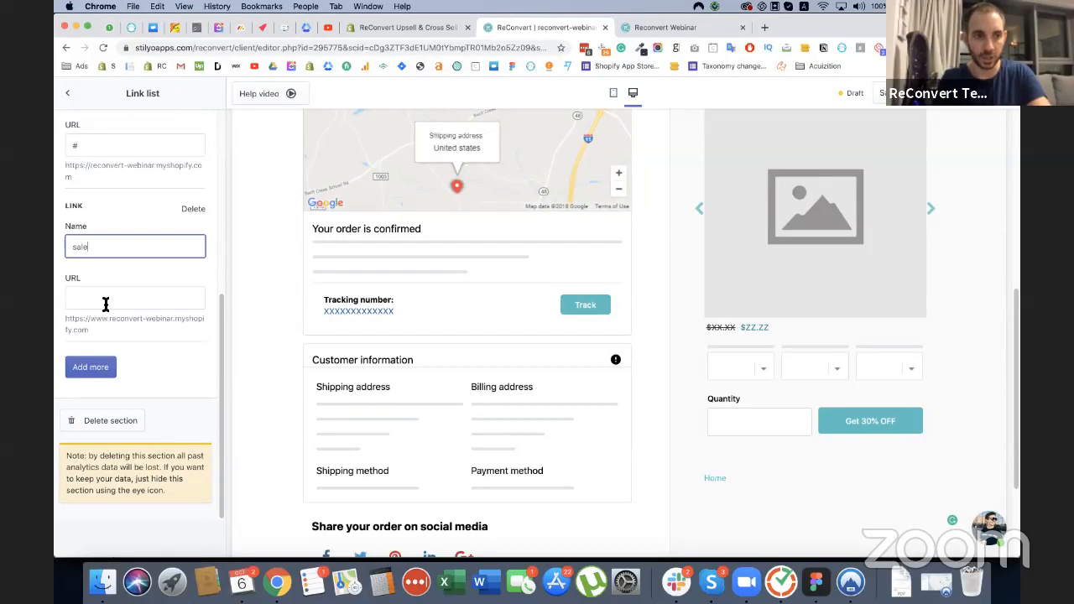
pyautogui.click(106, 302)
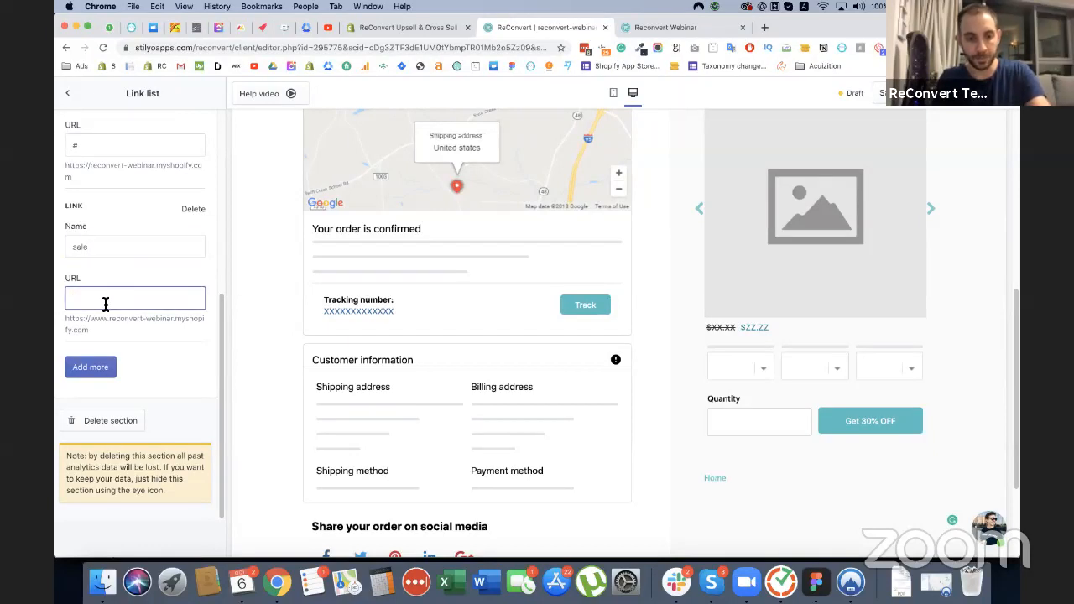
pyautogui.click(164, 267)
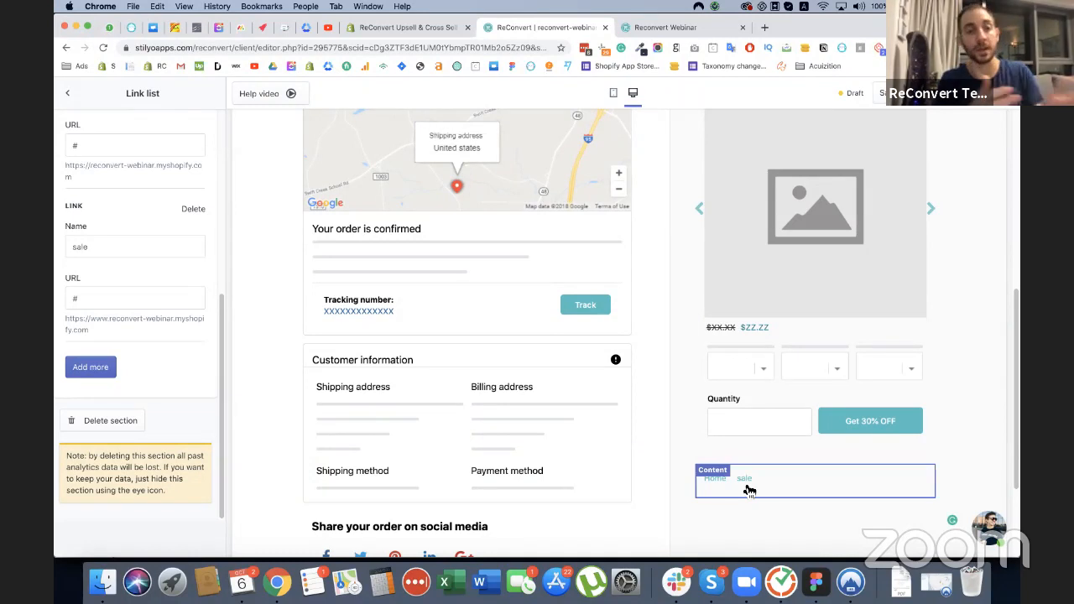
# Step: Delete the Link list section and preview the Product recommendations section type below the product upsell
pyautogui.click(109, 421)
pyautogui.click(130, 251)
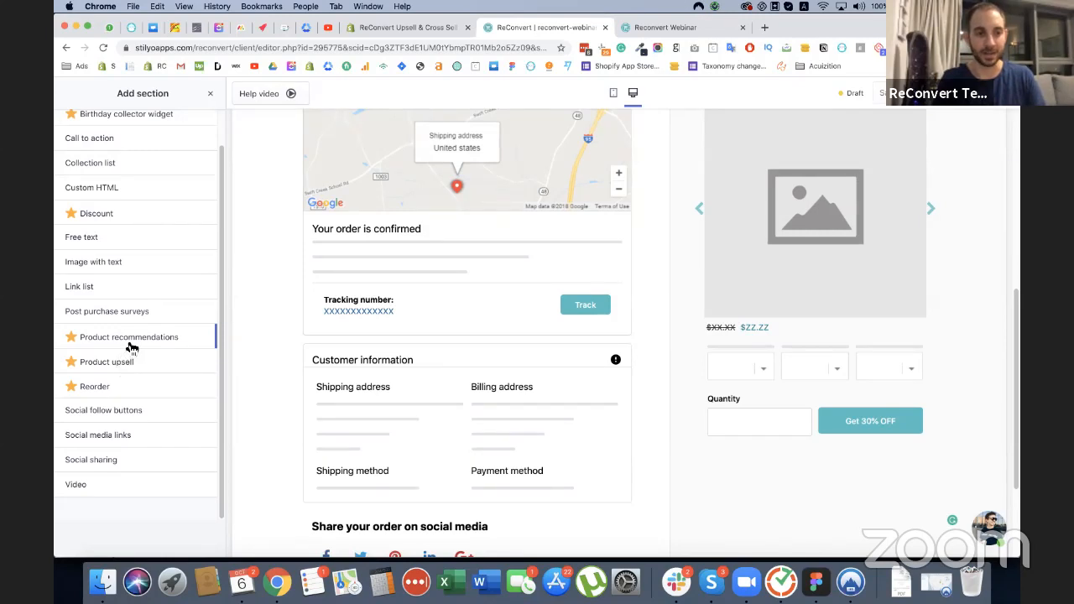
pyautogui.moveTo(132, 347)
pyautogui.scroll(-3, 602, 302)
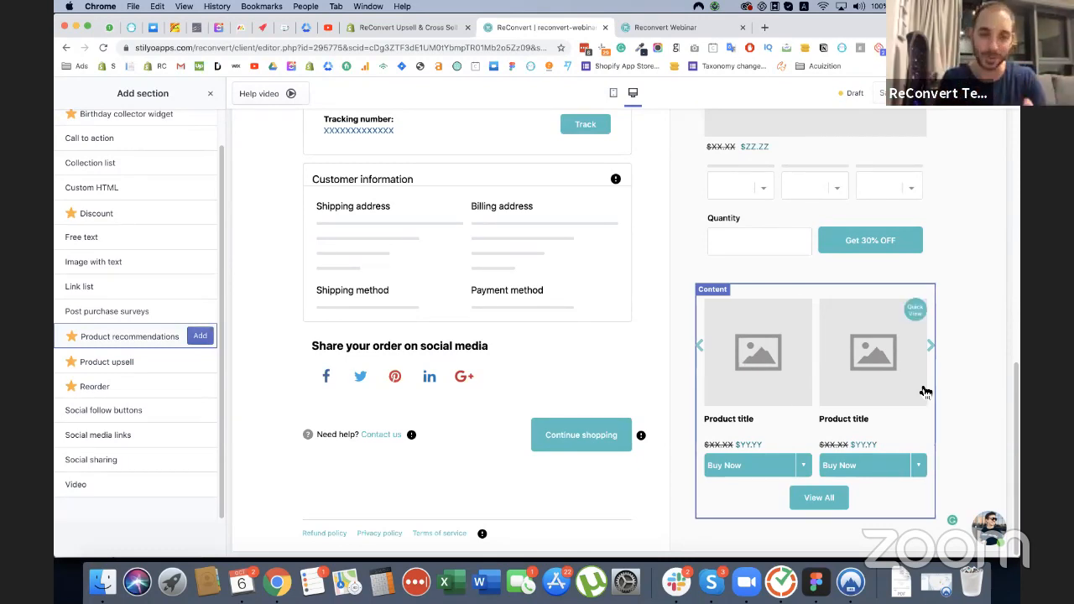
# Step: Try the preview's product carousel, then open and close the quick view of a recommended product
pyautogui.click(930, 348)
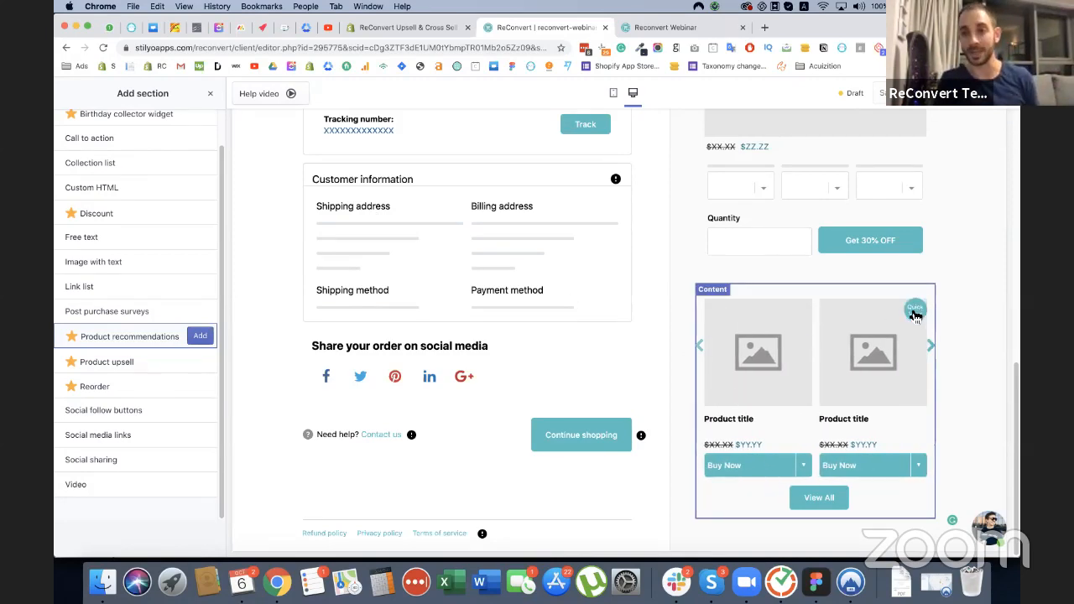
pyautogui.click(914, 313)
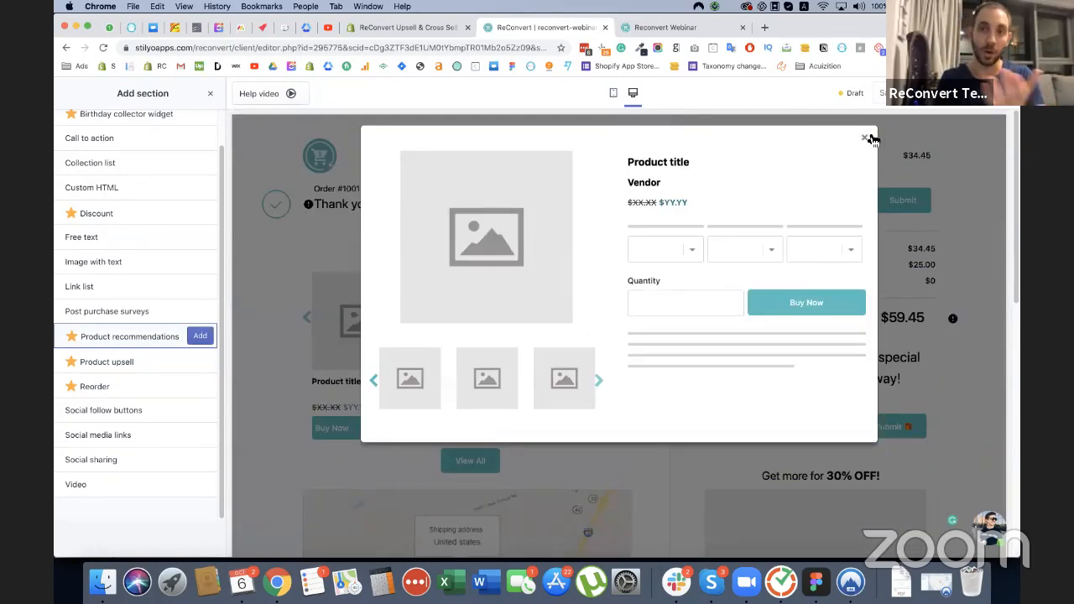
pyautogui.click(864, 138)
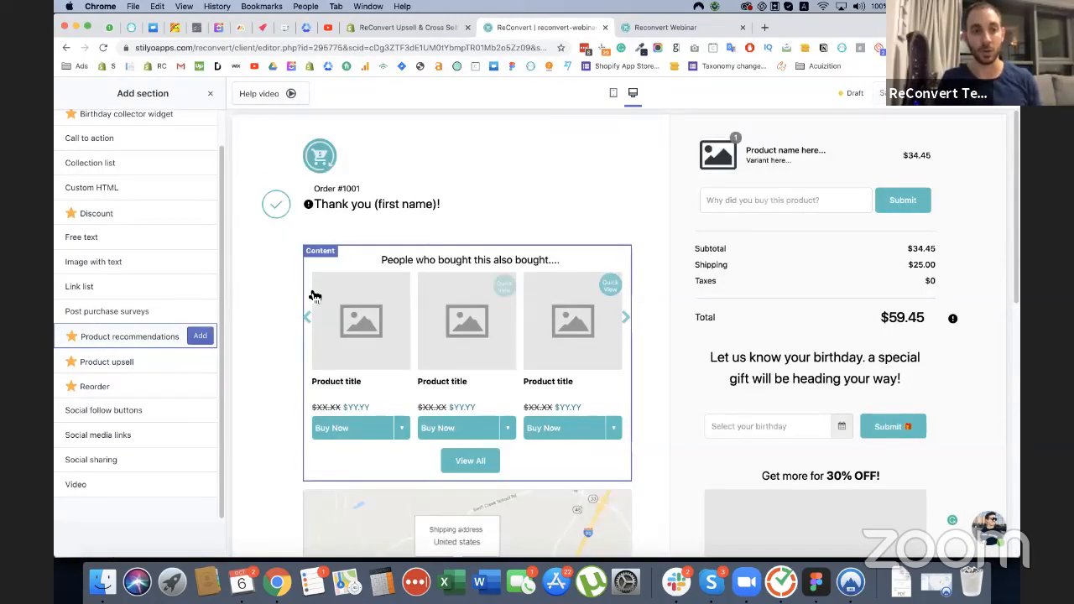
# Step: Preview the Product upsell section type in the Right Area and examine its layout down to the purchase options
pyautogui.scroll(-5, 866, 392)
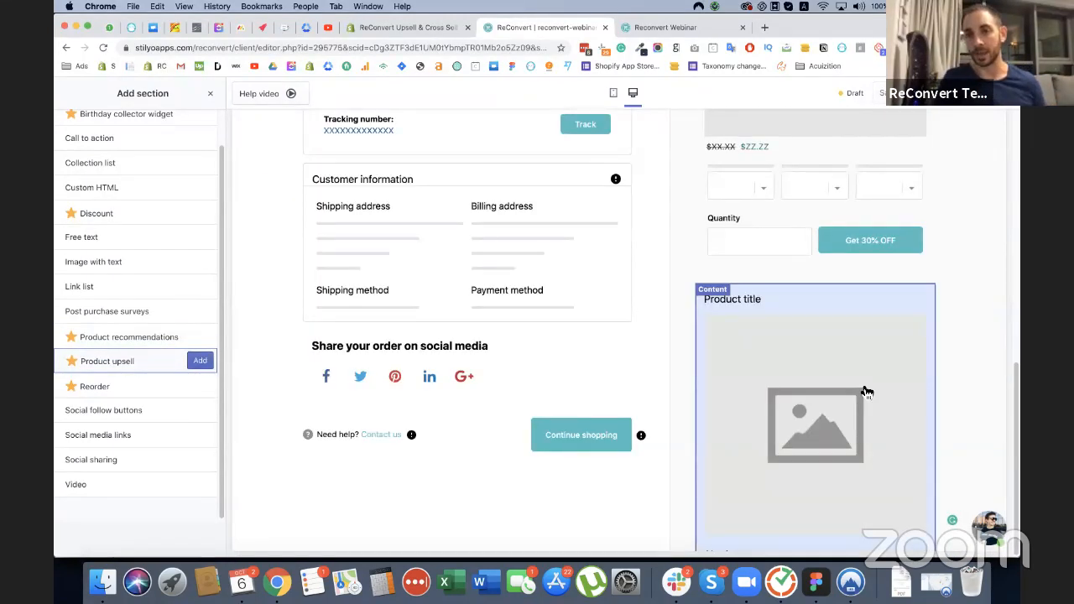
pyautogui.scroll(4, 844, 343)
pyautogui.scroll(-4, 834, 336)
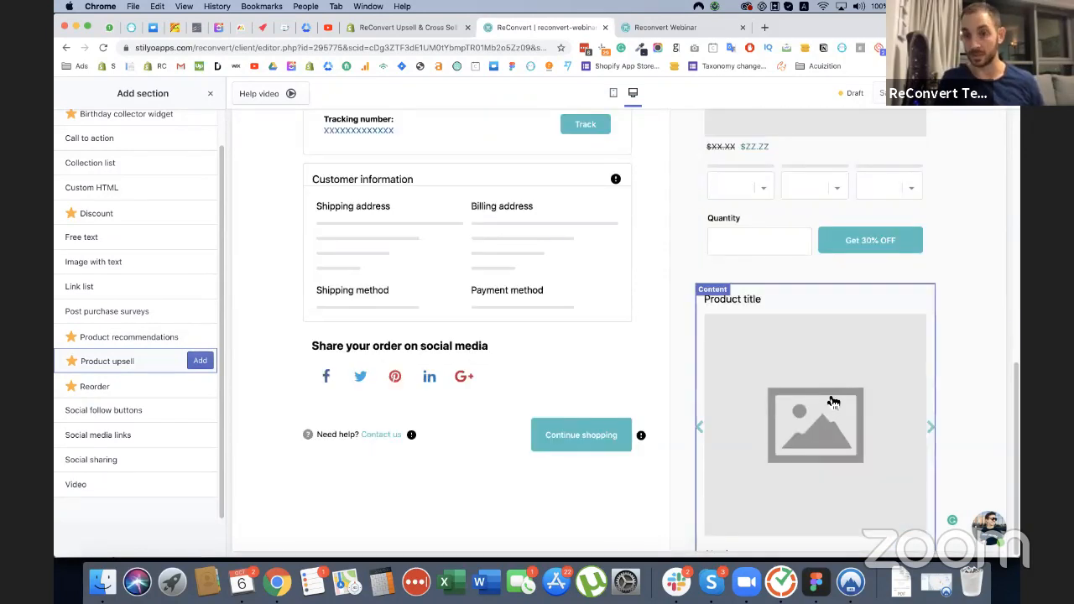
pyautogui.scroll(-2, 833, 402)
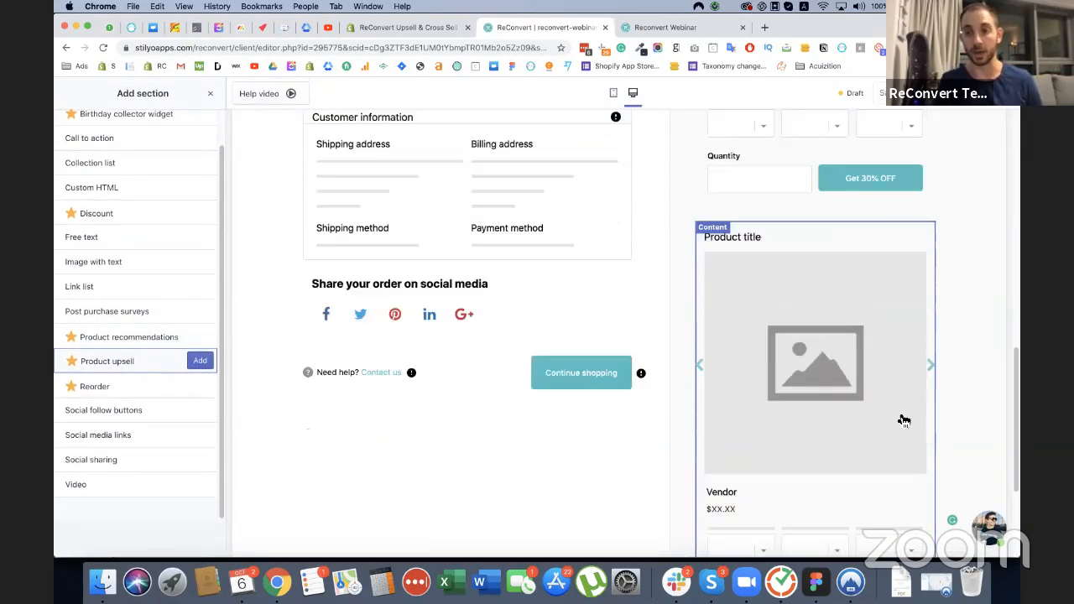
pyautogui.scroll(-3, 903, 420)
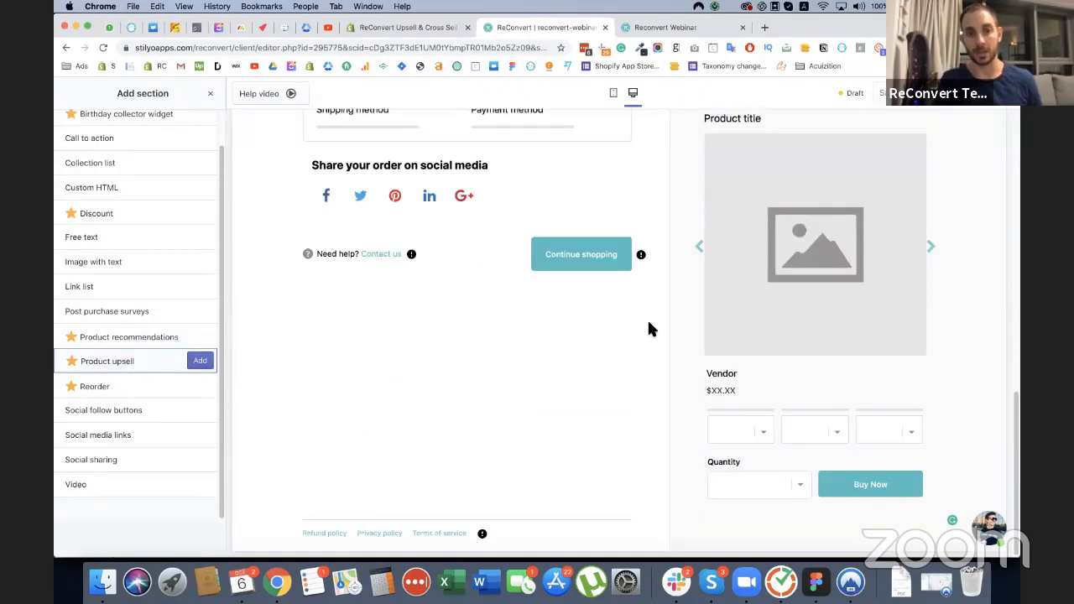
# Step: Preview the Reorder section type in the Right Area and examine how it sits below the product upsell
pyautogui.click(151, 392)
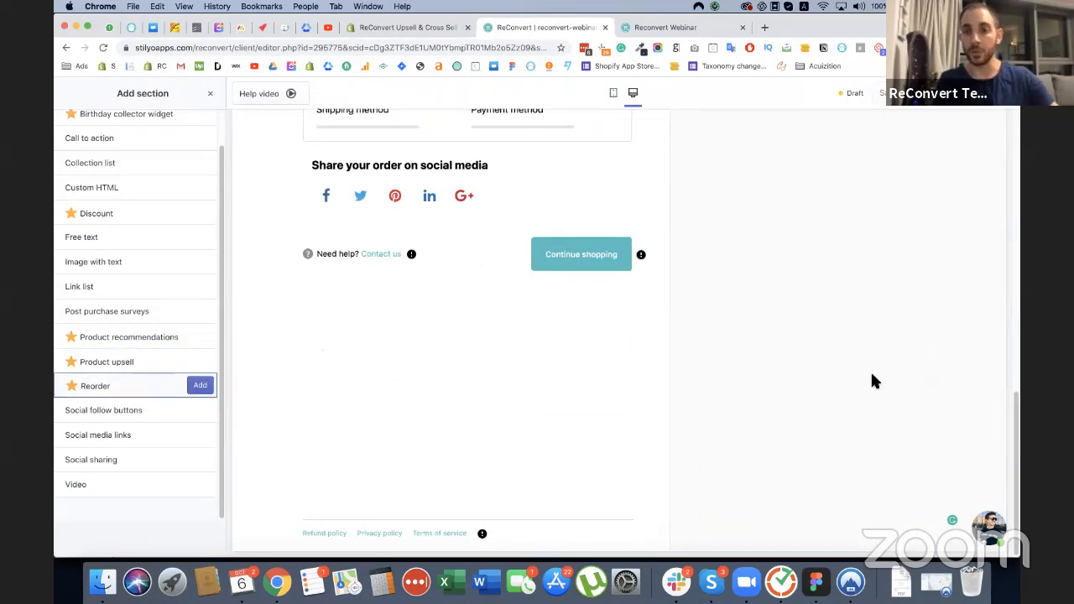
pyautogui.scroll(5, 872, 381)
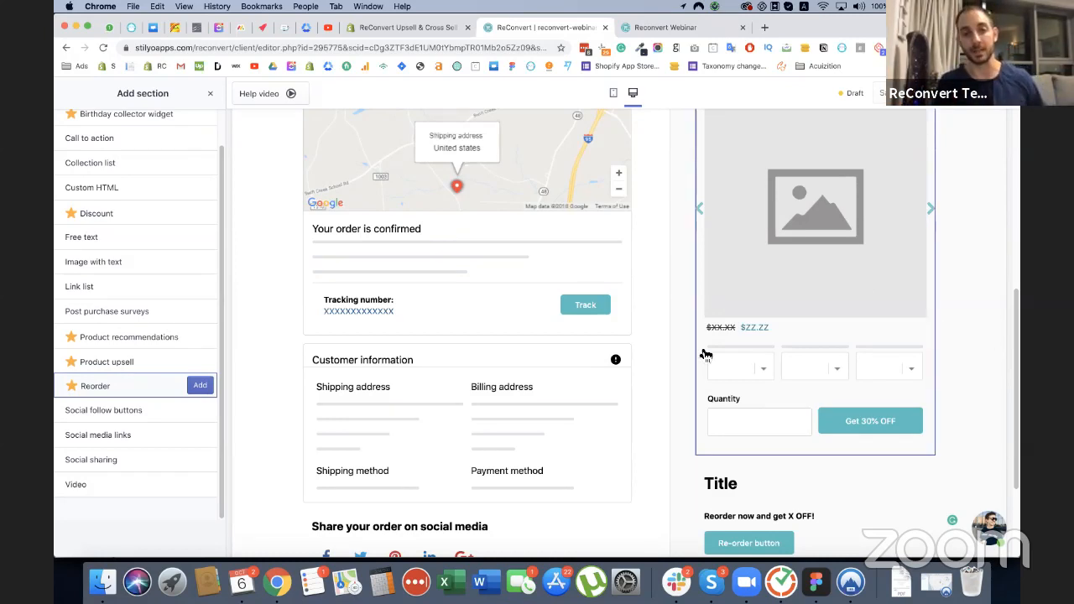
pyautogui.scroll(-1, 663, 375)
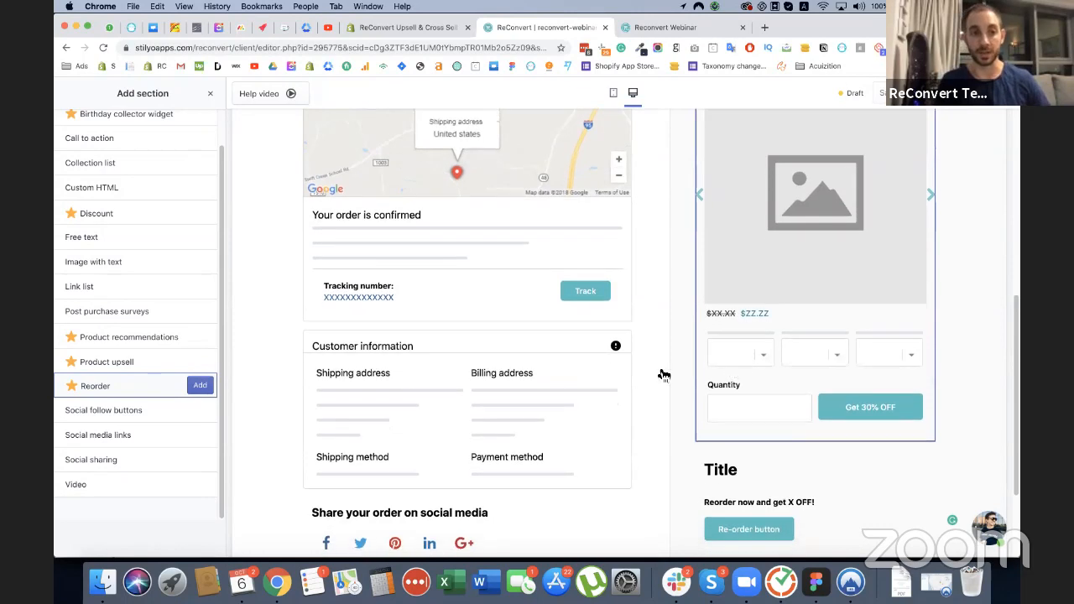
# Step: Preview the Social follow buttons section type and look over the page for where it would appear
pyautogui.click(200, 409)
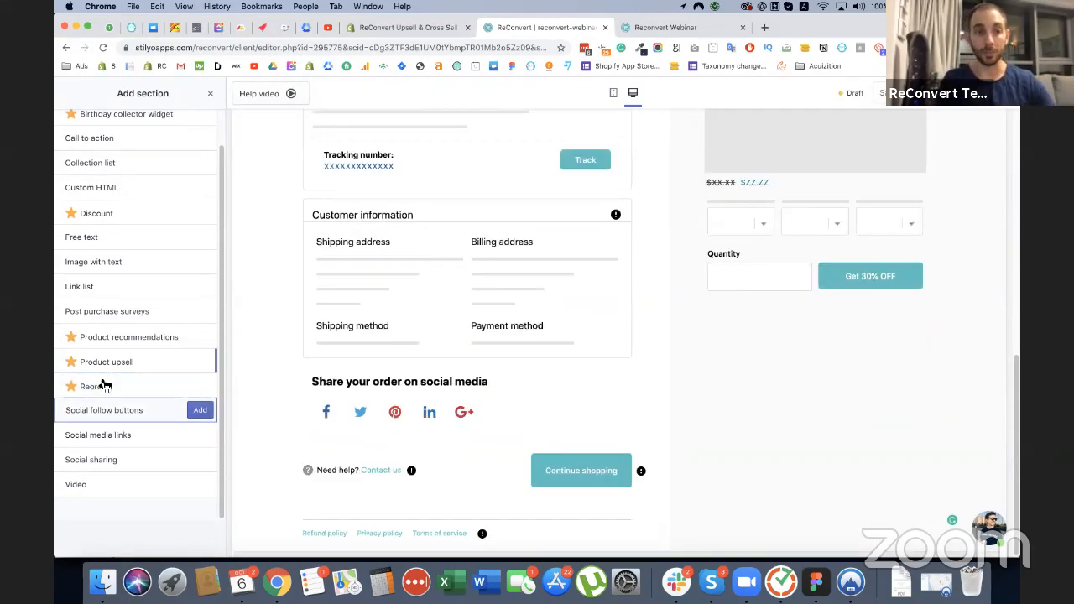
pyautogui.scroll(5, 743, 328)
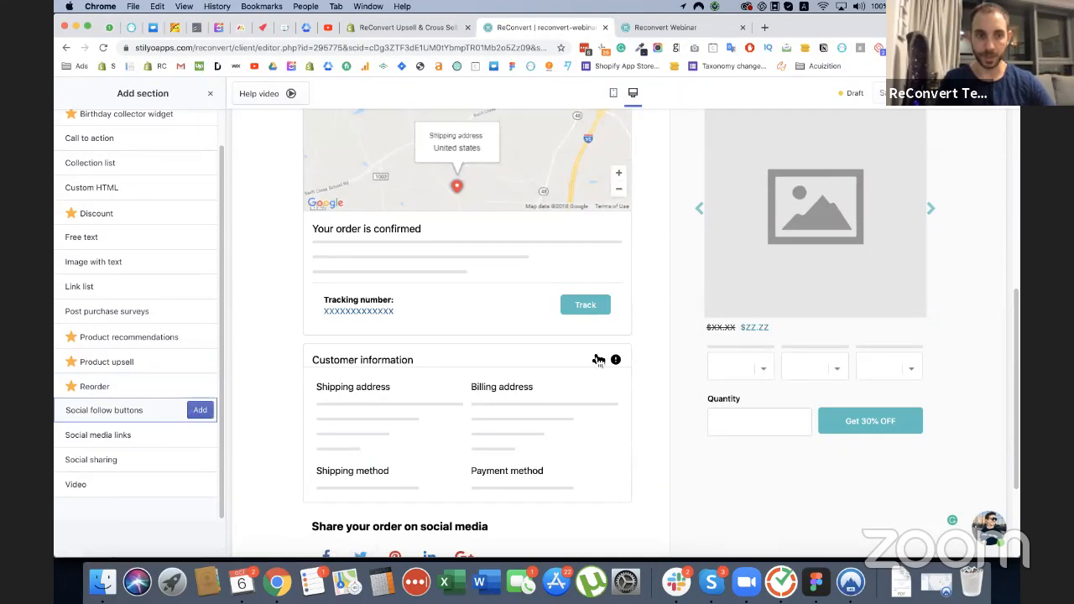
pyautogui.scroll(-2, 311, 461)
pyautogui.scroll(-3, 551, 422)
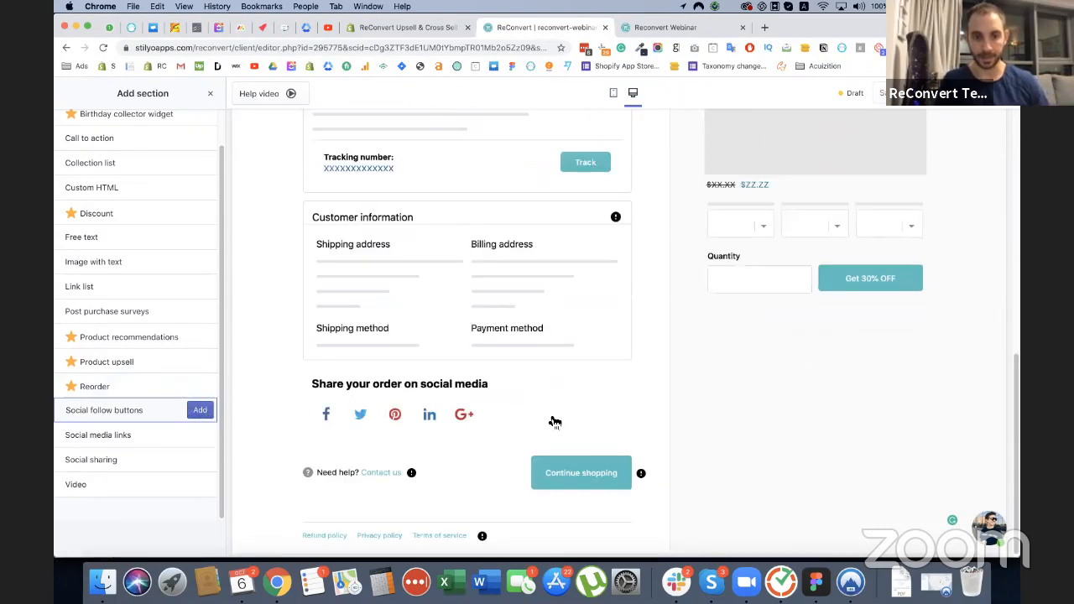
# Step: Add a Social follow buttons section to the Right Area, delete it, and return to the section types
pyautogui.click(198, 410)
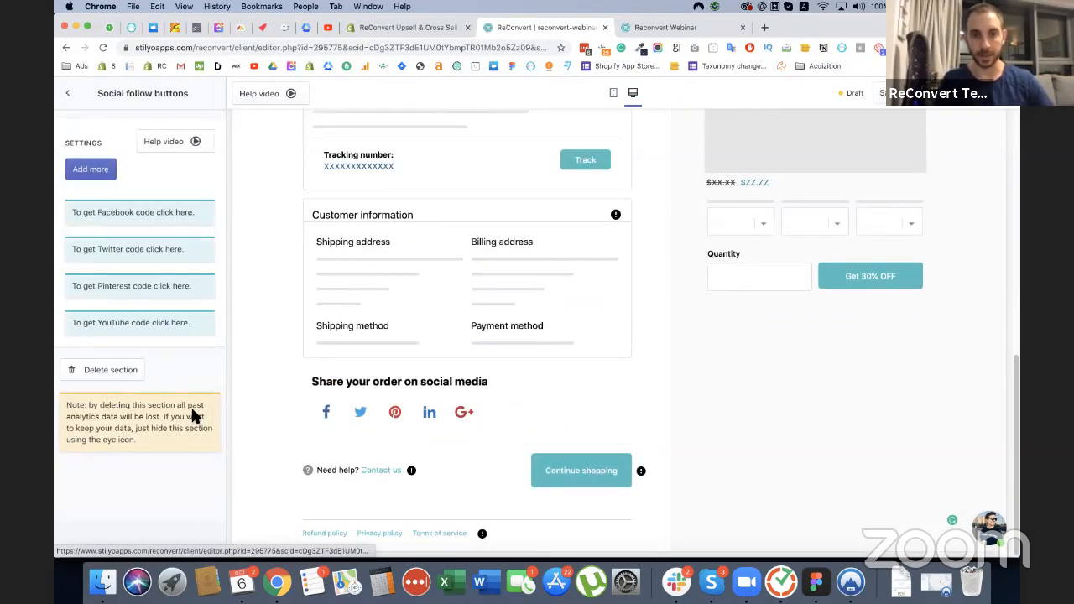
pyautogui.click(100, 370)
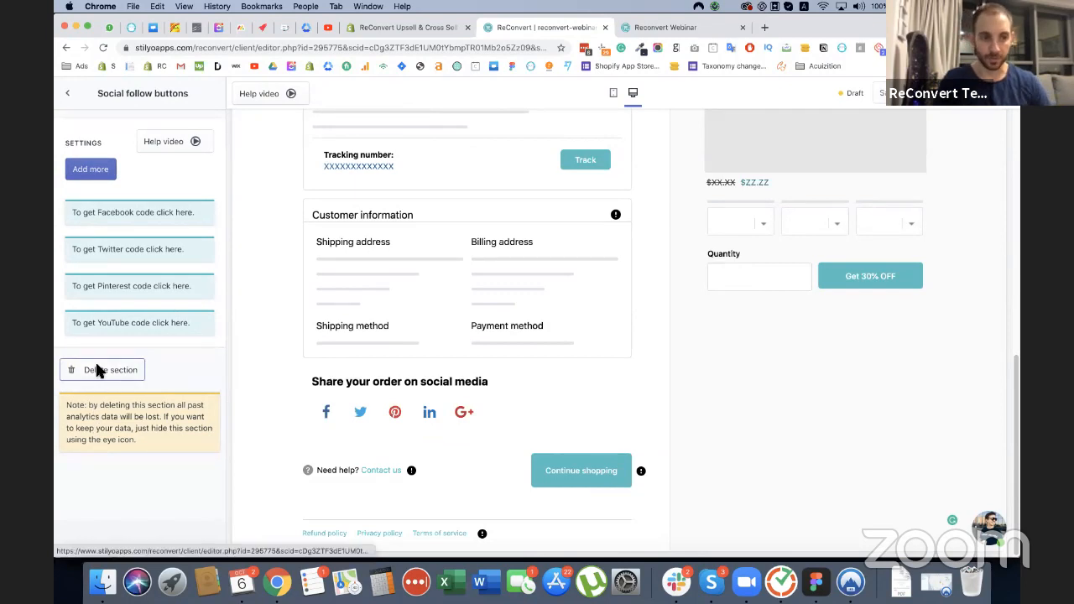
pyautogui.click(134, 242)
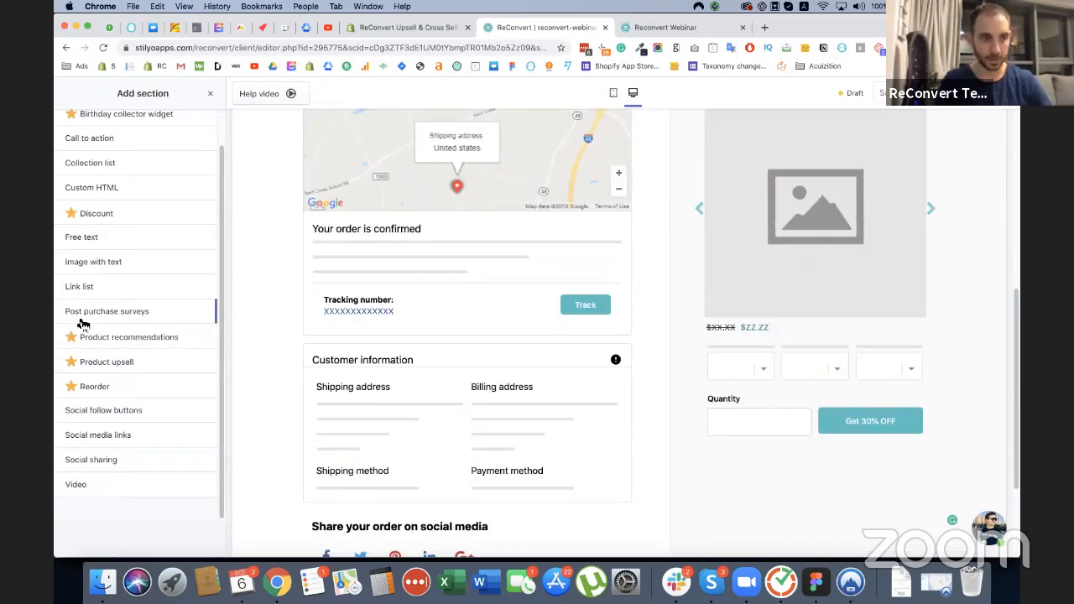
# Step: Preview the Social media links and Video section types and examine how they fit below the product upsell
pyautogui.click(168, 432)
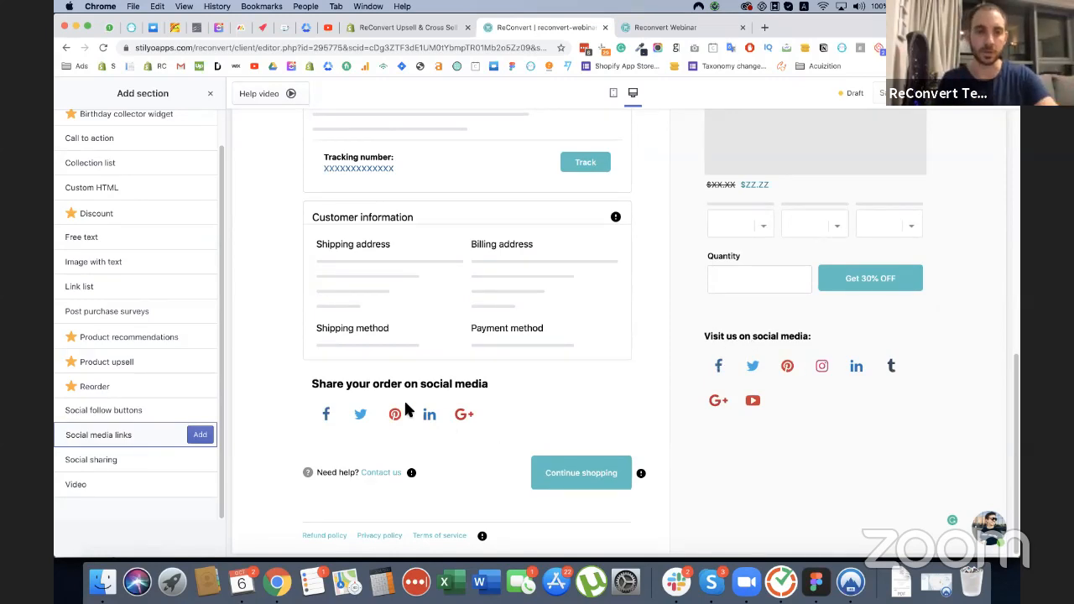
pyautogui.click(91, 490)
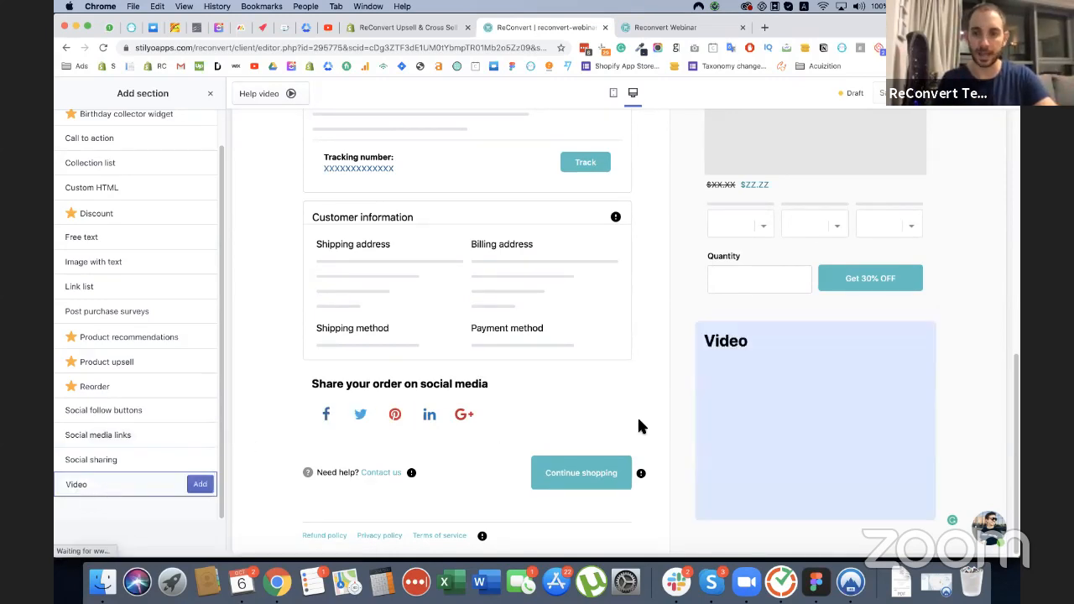
pyautogui.scroll(1, 909, 426)
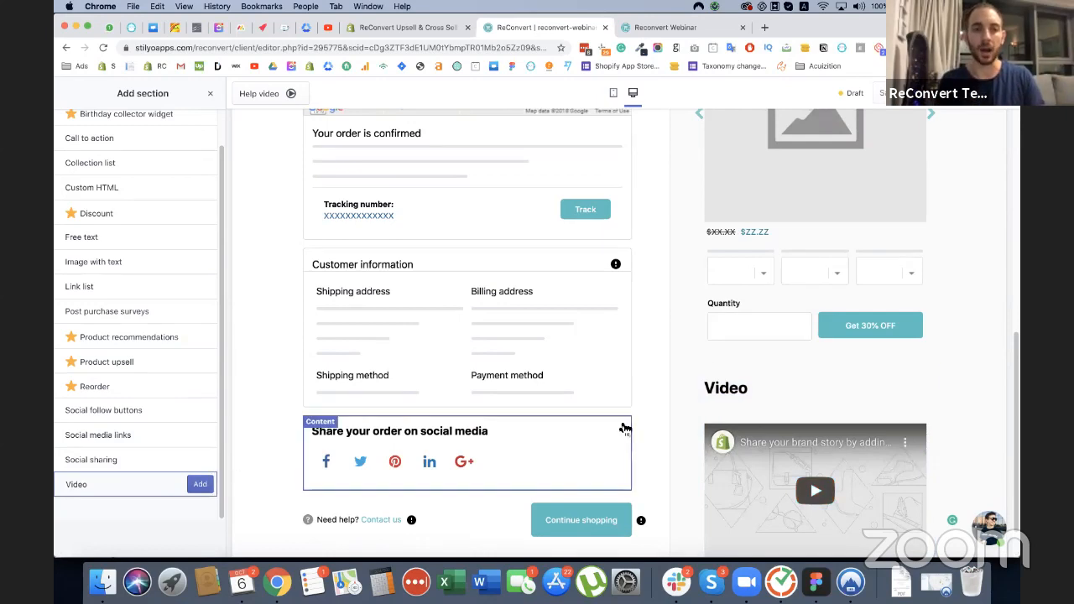
pyautogui.scroll(-1, 890, 404)
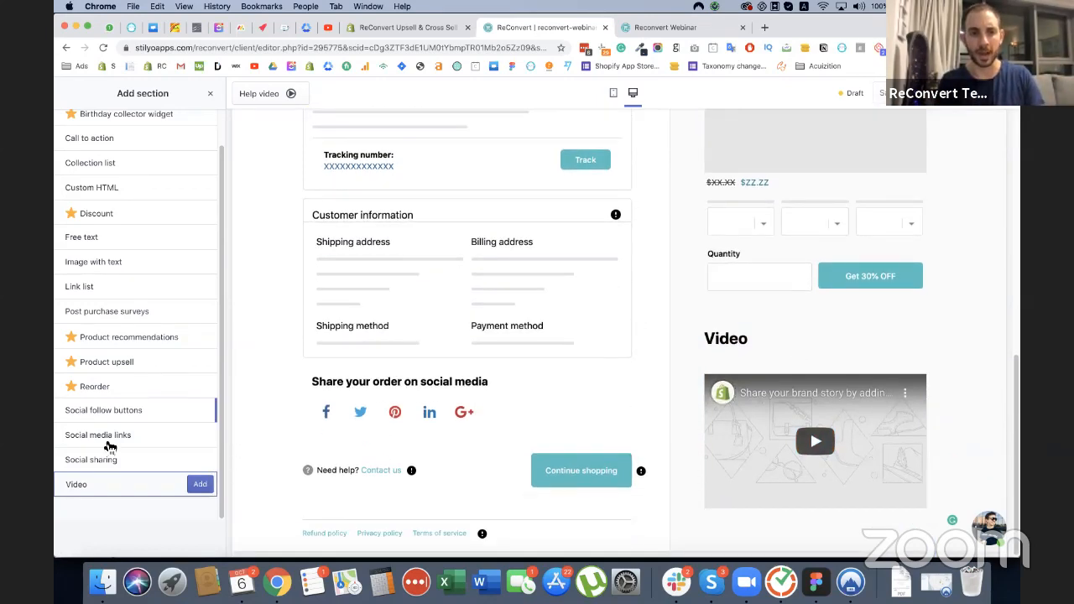
pyautogui.scroll(10, 617, 462)
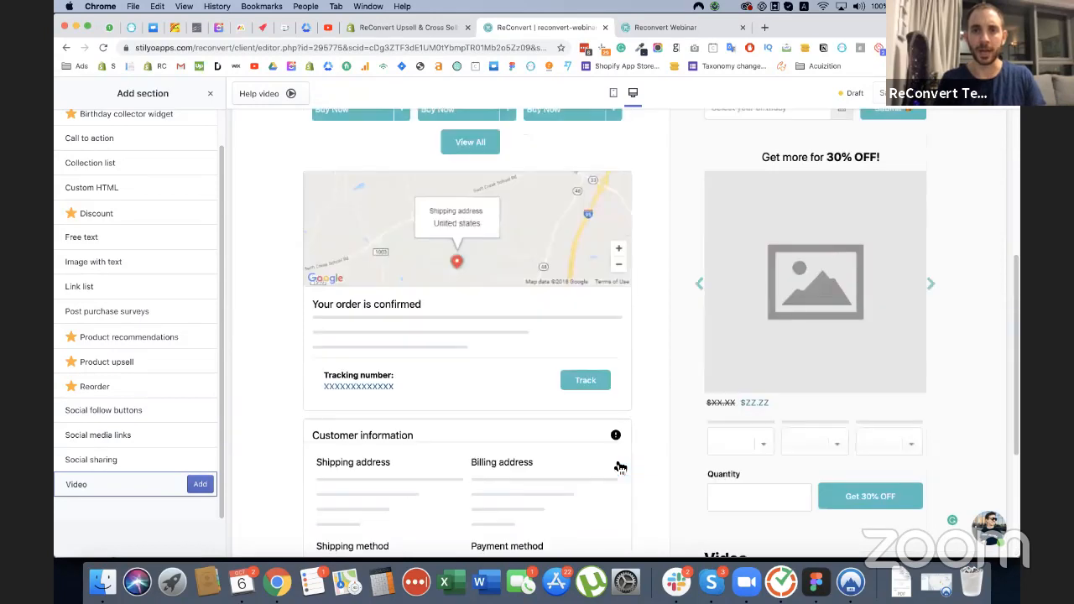
pyautogui.scroll(-10, 612, 462)
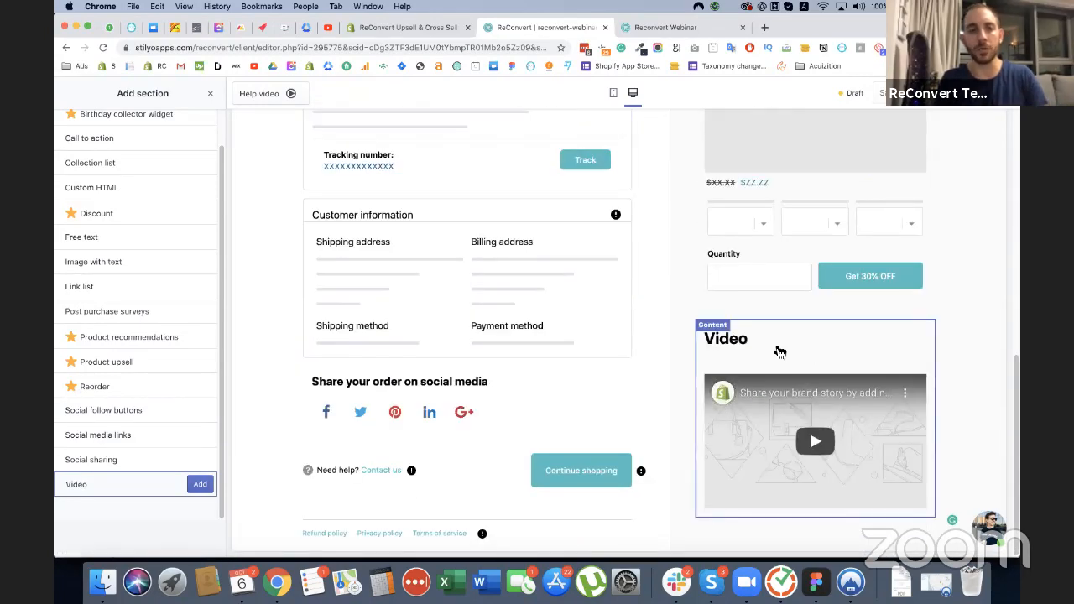
pyautogui.scroll(2, 90, 484)
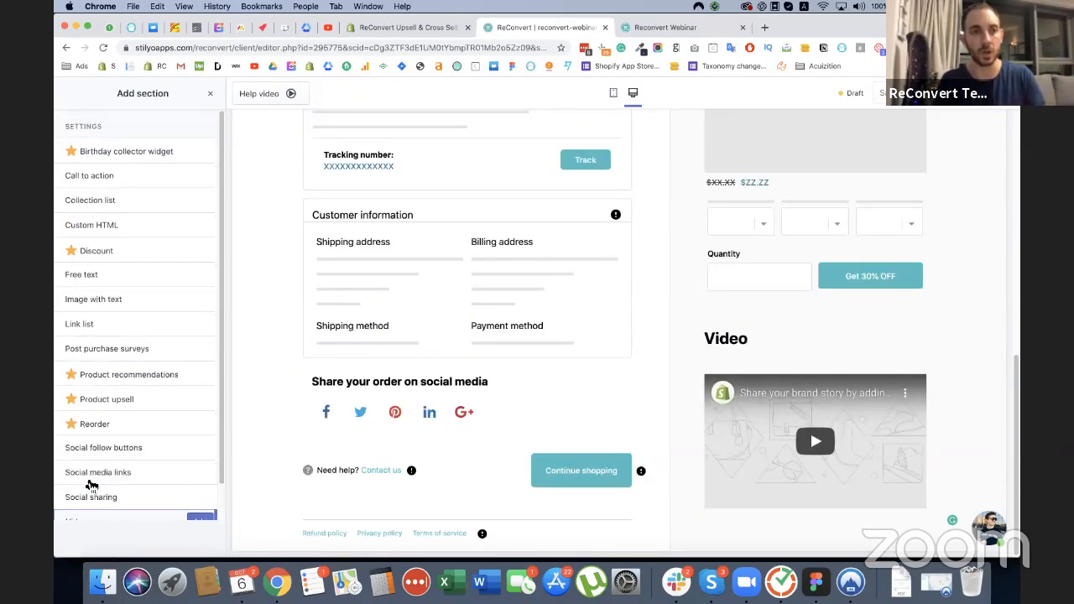
# Step: Open the Birthday collector widget's settings, read through its help guide, and close the guide
pyautogui.click(138, 161)
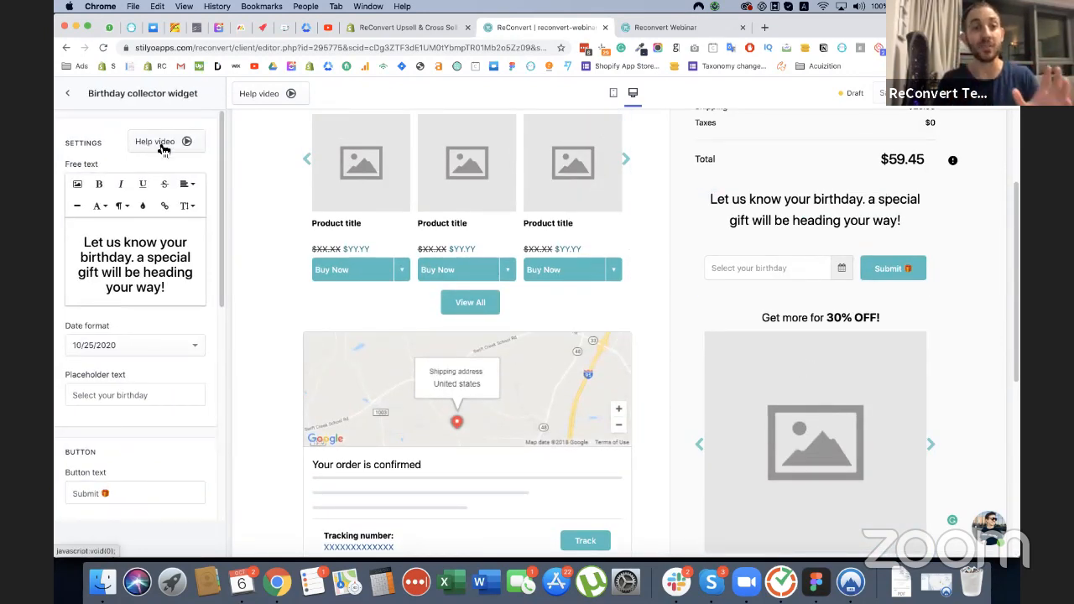
pyautogui.click(161, 143)
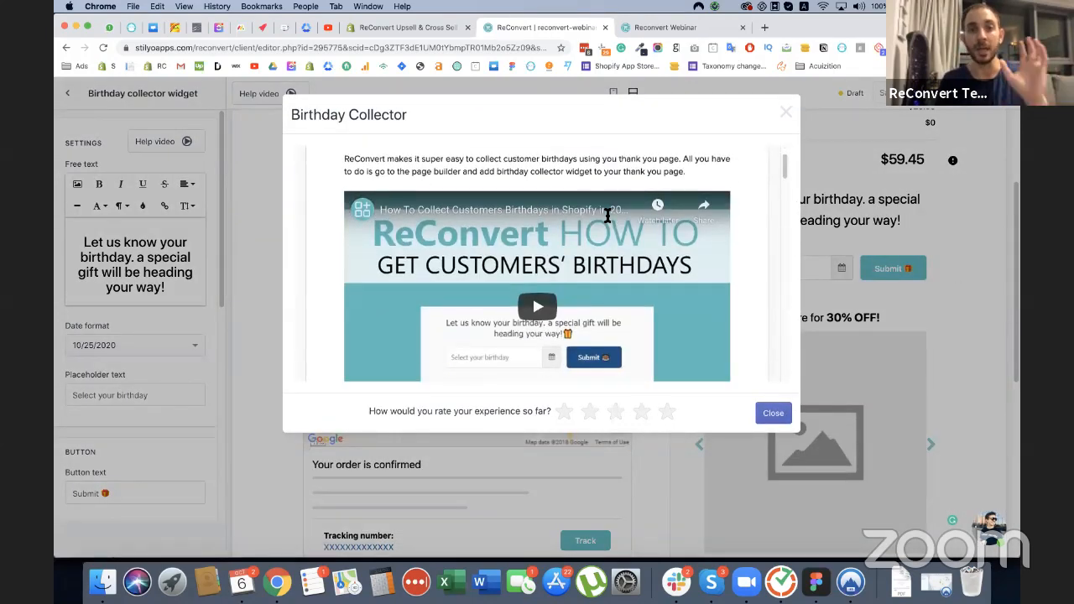
pyautogui.scroll(-8, 607, 216)
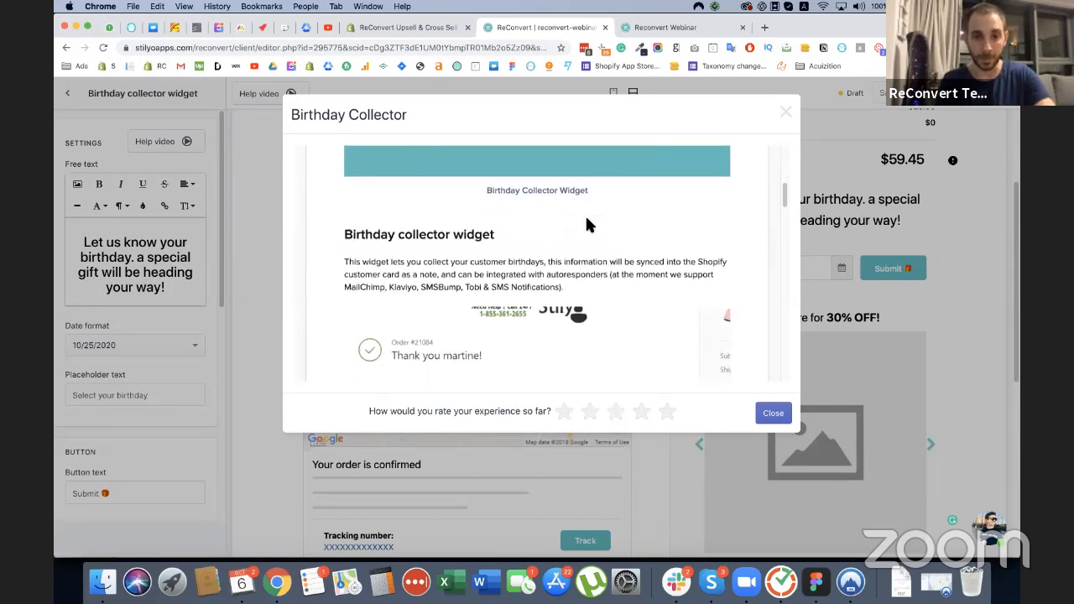
pyautogui.scroll(-10, 587, 223)
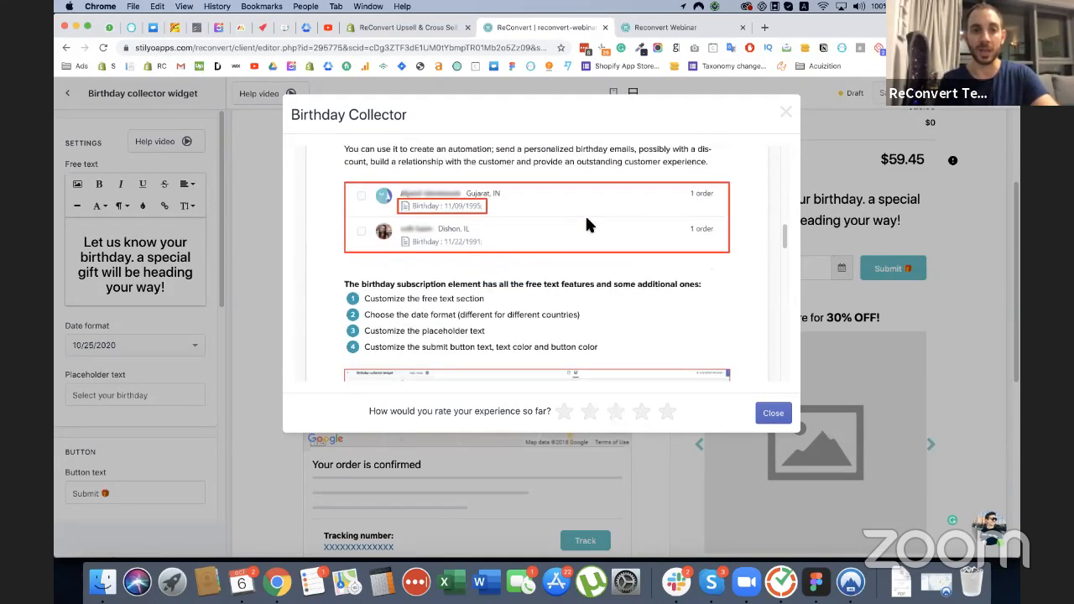
pyautogui.scroll(-6, 585, 223)
pyautogui.click(785, 112)
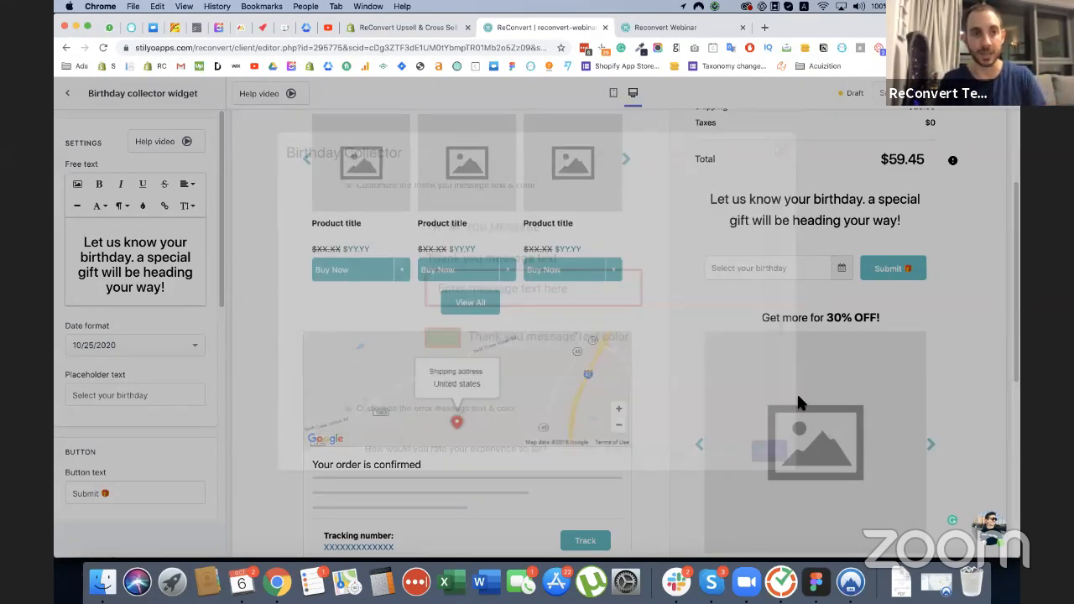
# Step: View the Product upsell section's help guide, close it, and examine the upsell and product recommendations in the page preview
pyautogui.click(163, 143)
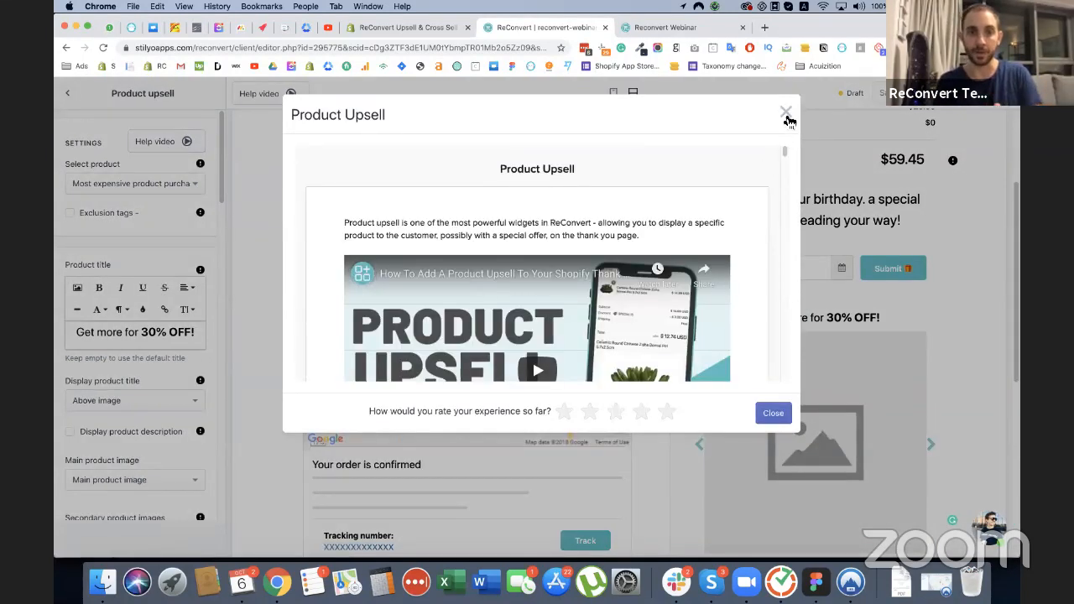
pyautogui.click(785, 114)
pyautogui.scroll(-3, 755, 251)
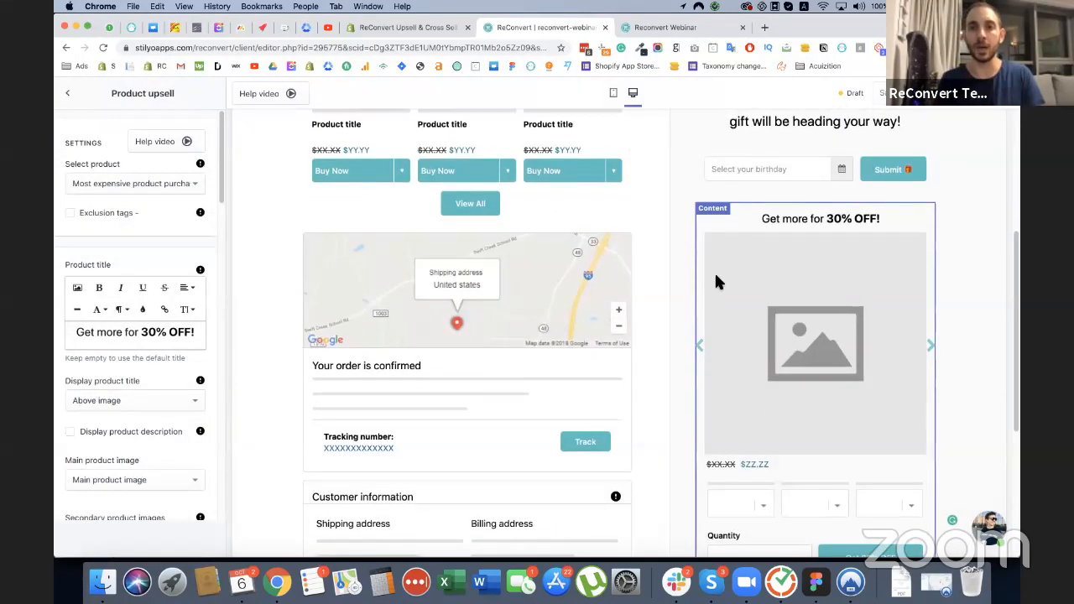
pyautogui.scroll(5, 715, 281)
pyautogui.scroll(-2, 839, 283)
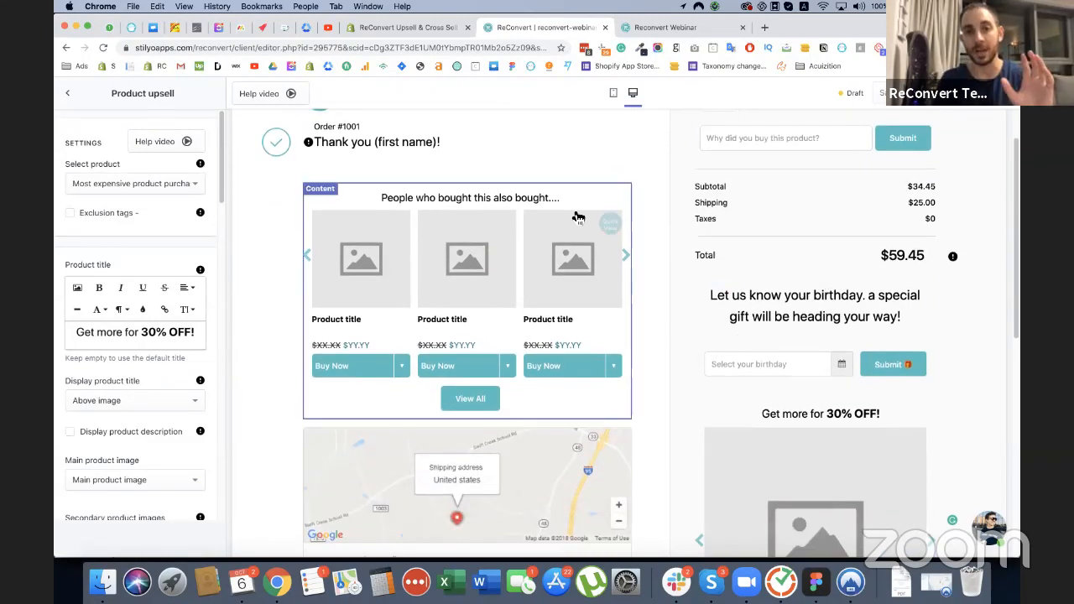
pyautogui.scroll(-1, 751, 243)
pyautogui.scroll(-2, 778, 310)
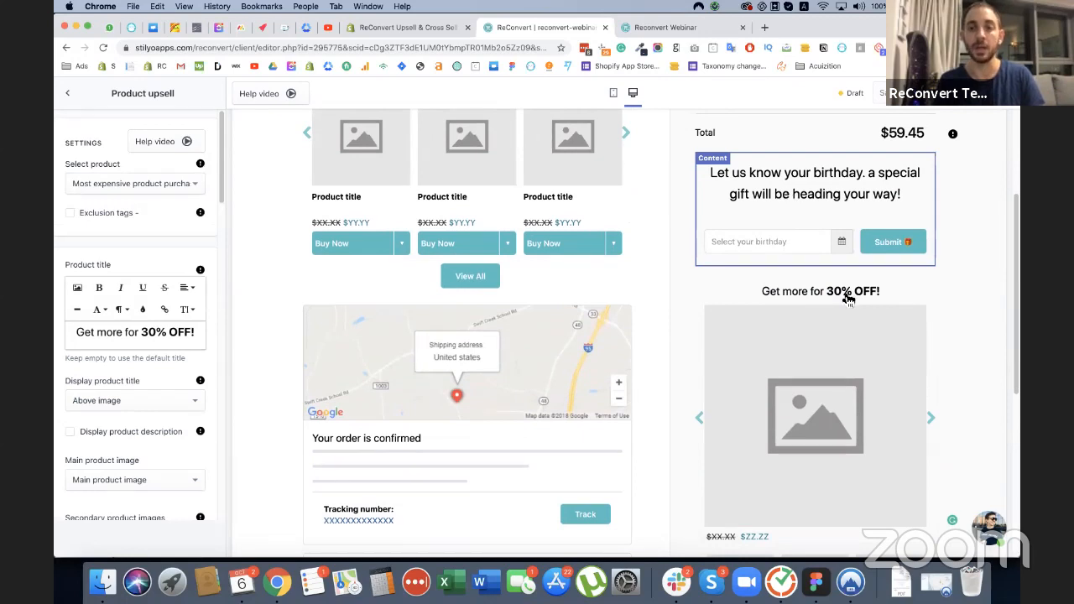
pyautogui.scroll(-2, 705, 319)
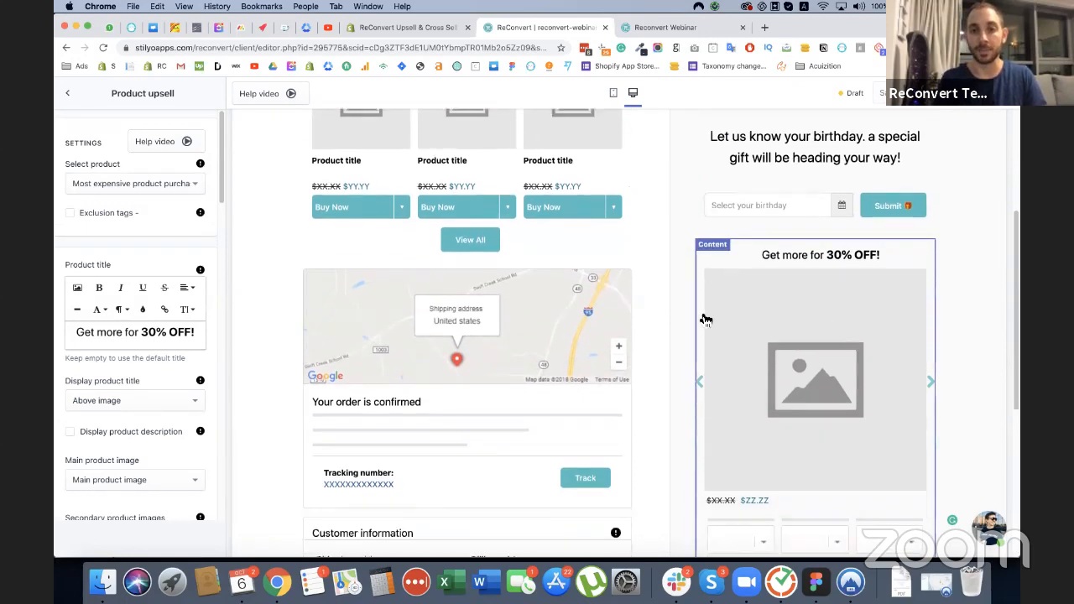
# Step: Set the product upsell to a specific product and choose the 2019 Portable Electric Mini Iron as the featured product
pyautogui.click(122, 188)
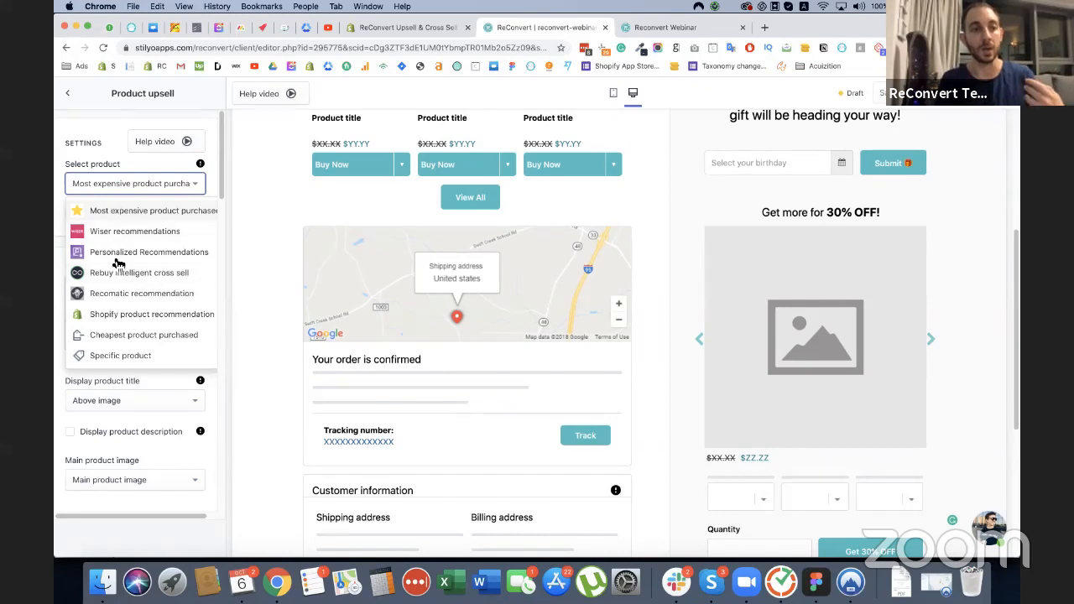
pyautogui.click(109, 353)
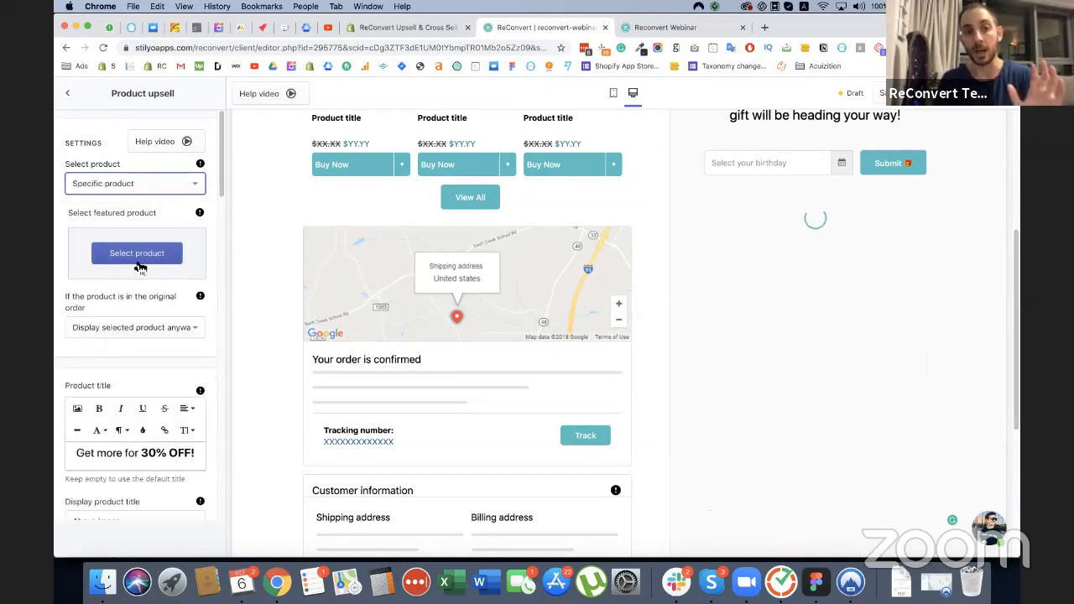
pyautogui.click(136, 253)
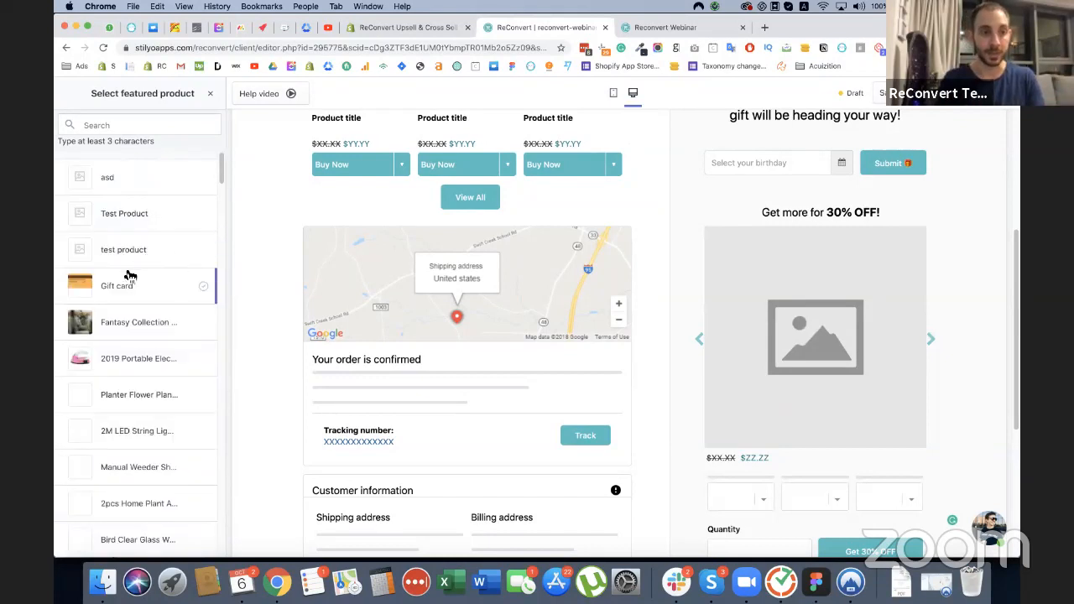
pyautogui.click(204, 361)
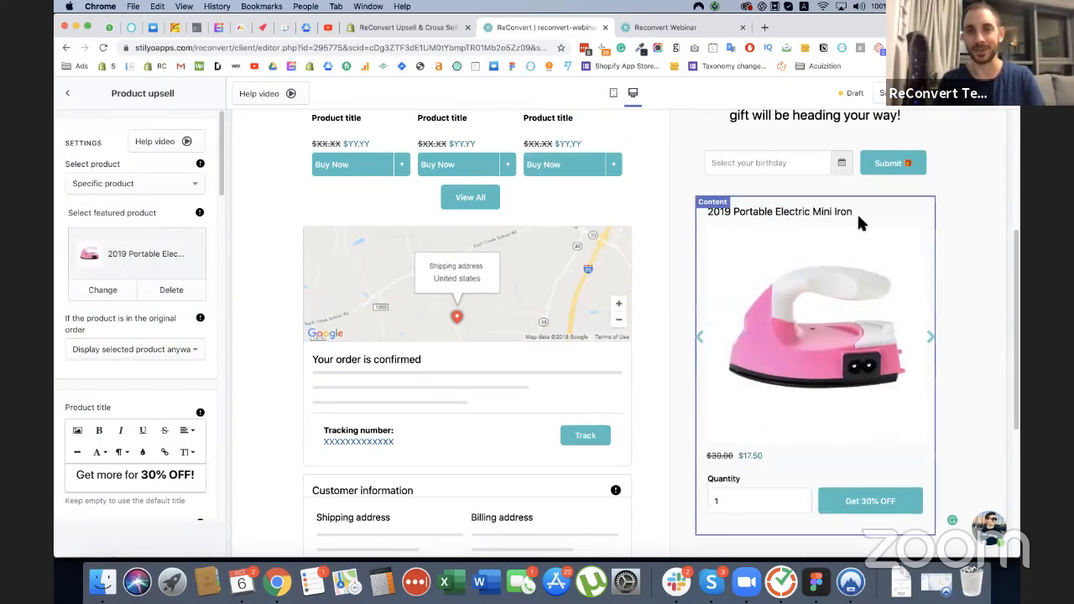
# Step: Review the upsell's options for when the product is in the original order, along with its product title and image settings
pyautogui.scroll(-2, 974, 192)
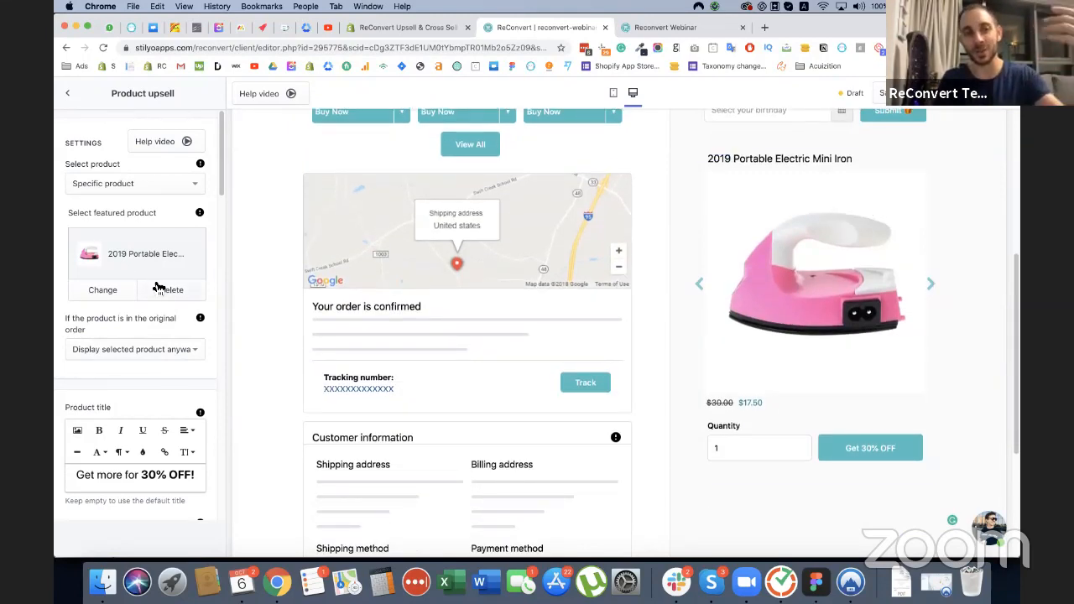
pyautogui.scroll(-1, 160, 287)
pyautogui.scroll(-2, 159, 287)
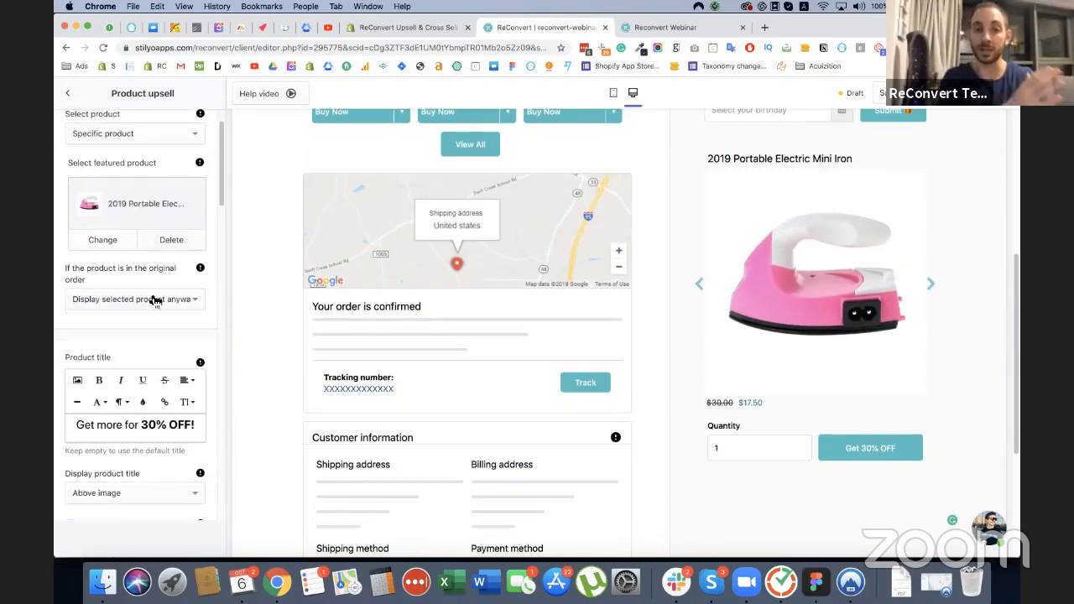
pyautogui.click(154, 300)
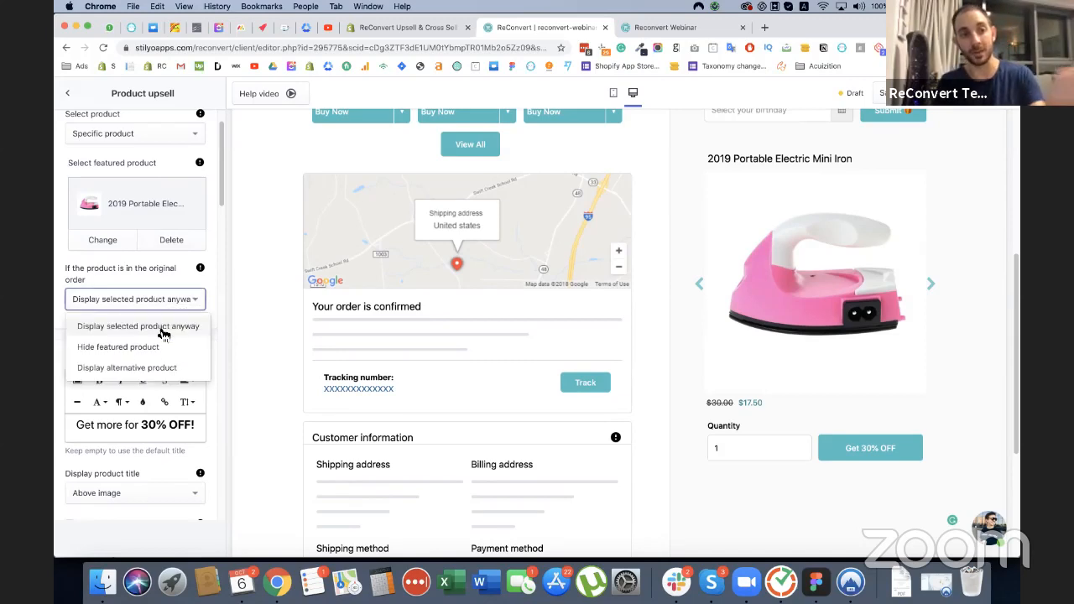
pyautogui.click(137, 268)
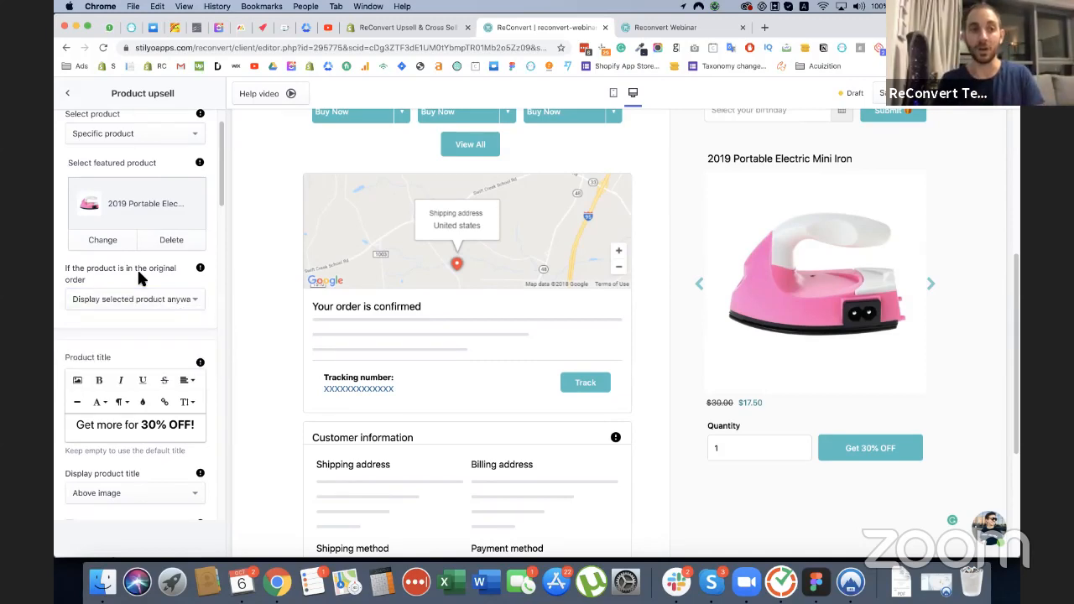
pyautogui.scroll(-1, 137, 267)
pyautogui.scroll(-3, 218, 297)
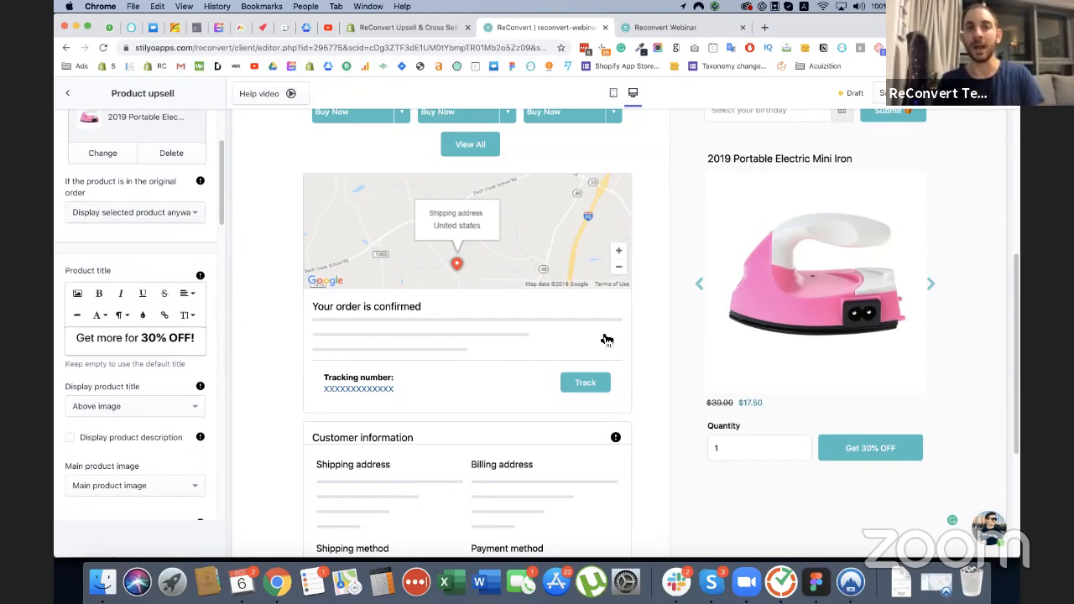
# Step: Re-enter the upsell's product title as "Get more for 30% OFF!" and toggle the product description on and back off
pyautogui.tripleClick(116, 340)
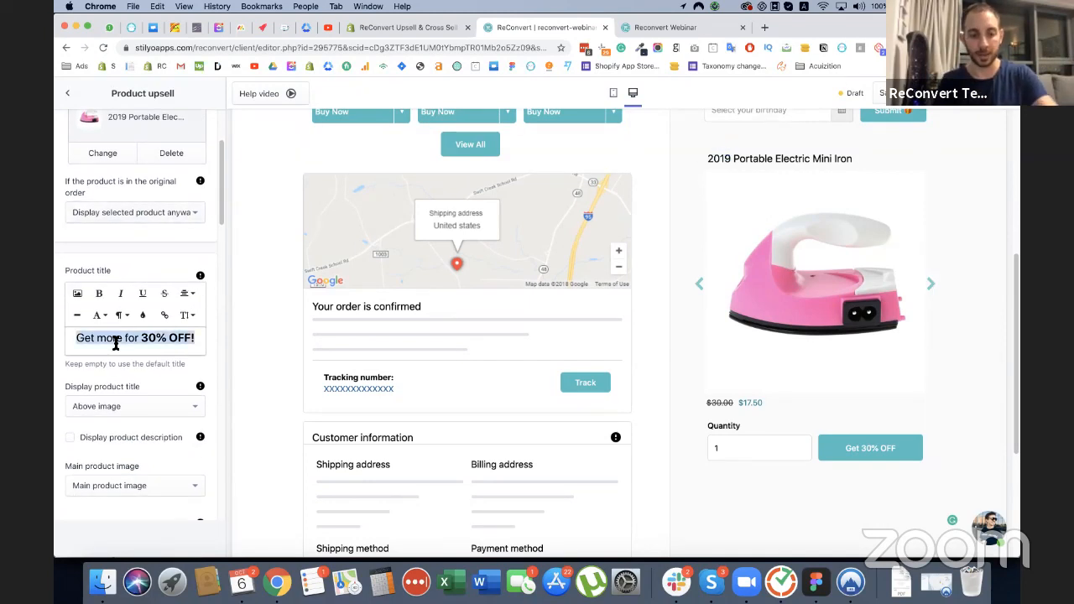
pyautogui.press('super+x')
pyautogui.press('super+v')
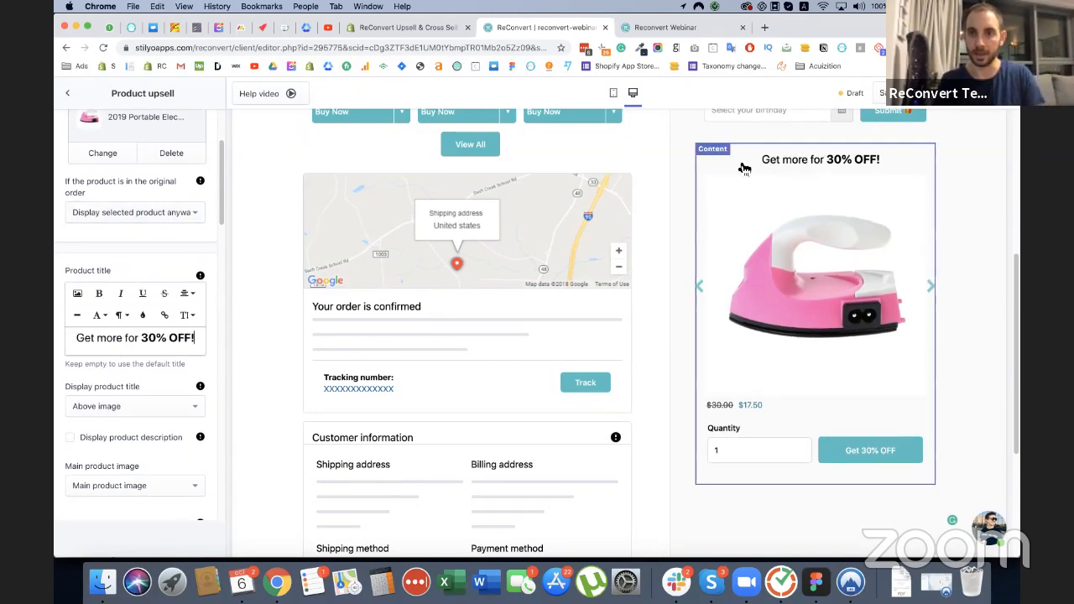
pyautogui.scroll(-6, 126, 328)
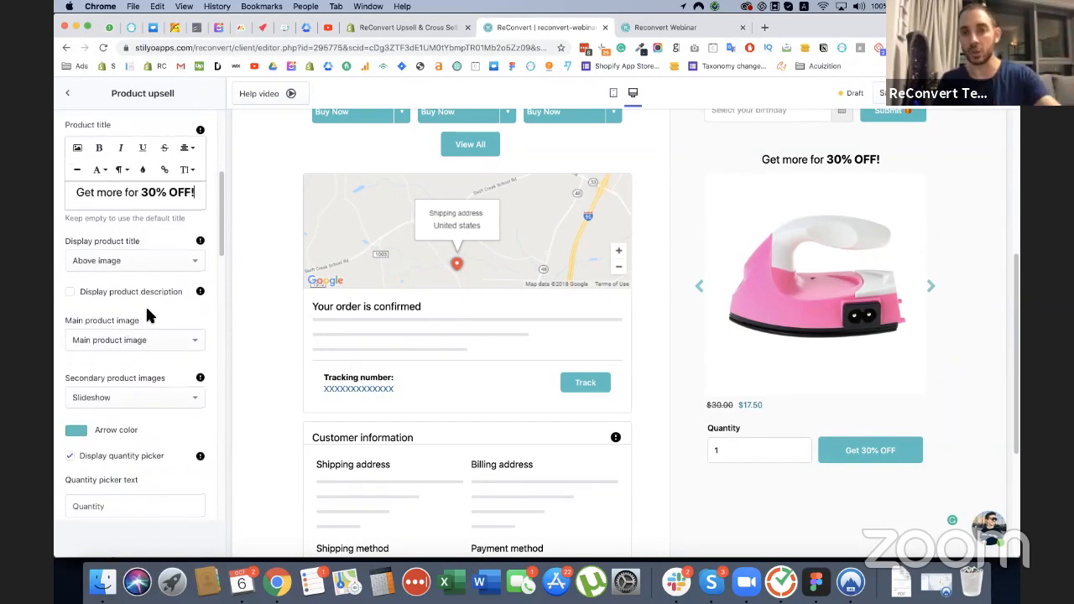
pyautogui.click(70, 292)
pyautogui.click(70, 292)
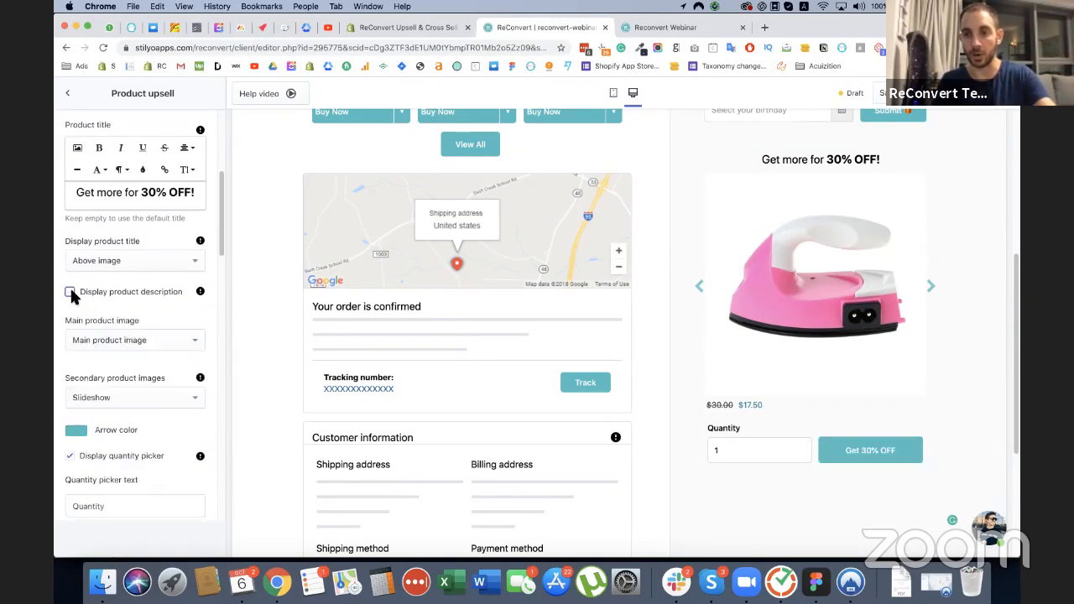
# Step: Set the upsell's secondary product images to Below main image and check the layout in the page preview
pyautogui.scroll(-2, 206, 335)
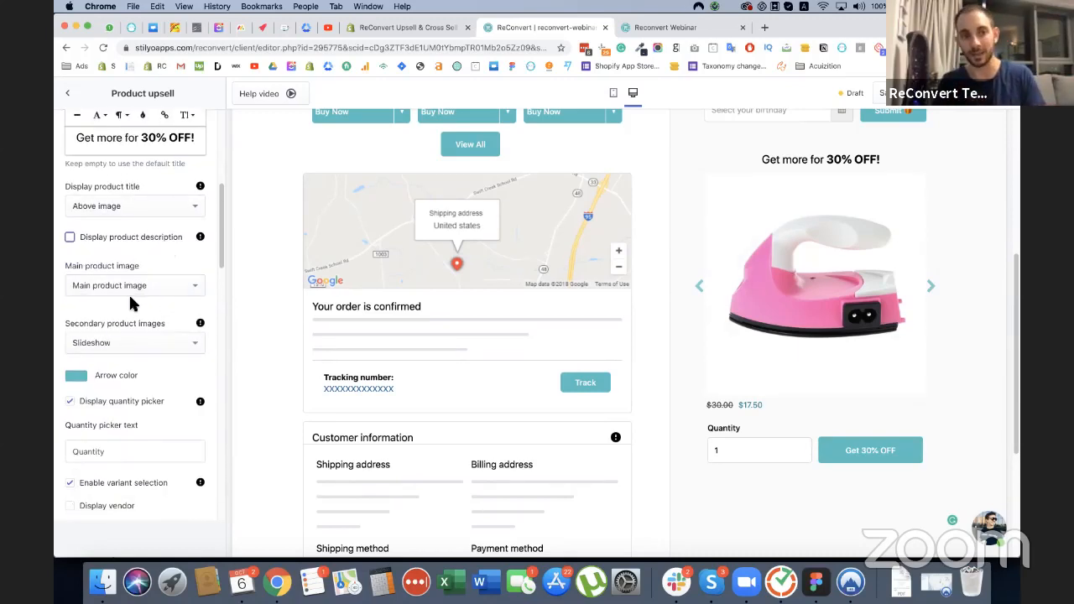
pyautogui.scroll(-2, 130, 303)
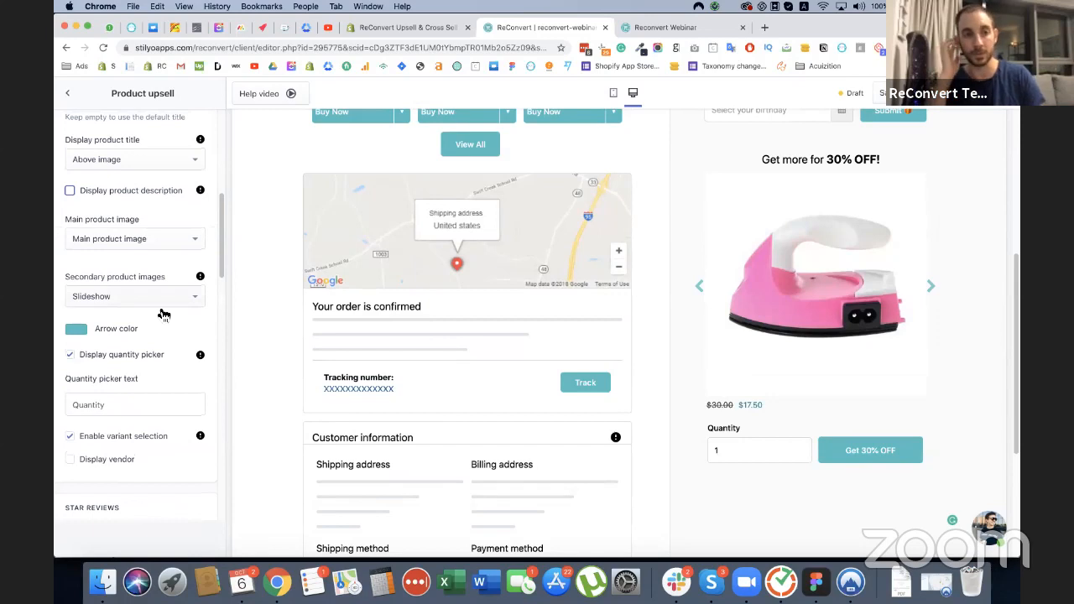
pyautogui.click(163, 301)
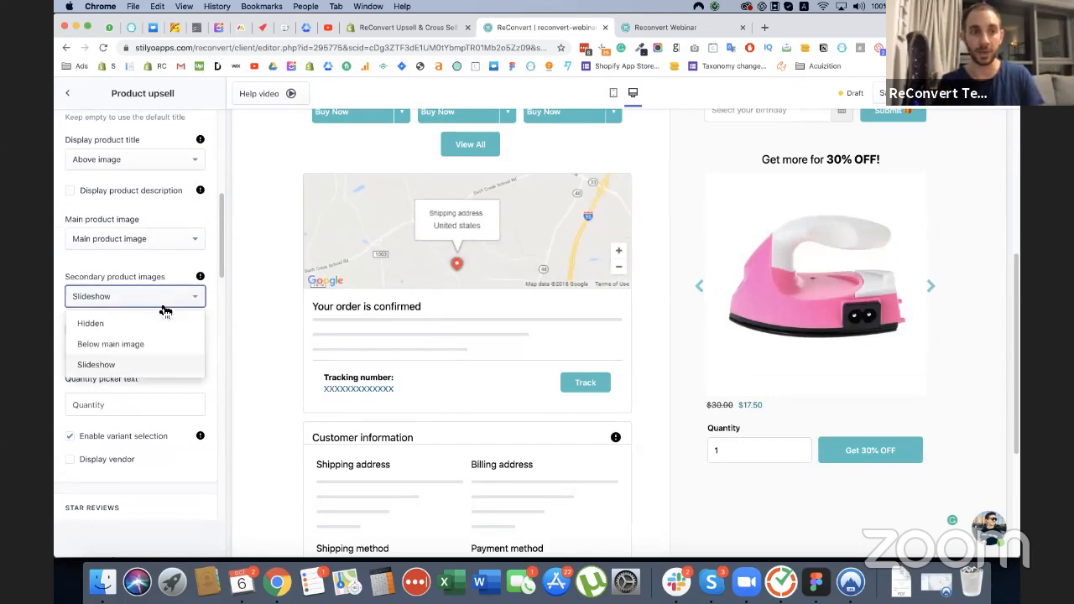
pyautogui.click(137, 343)
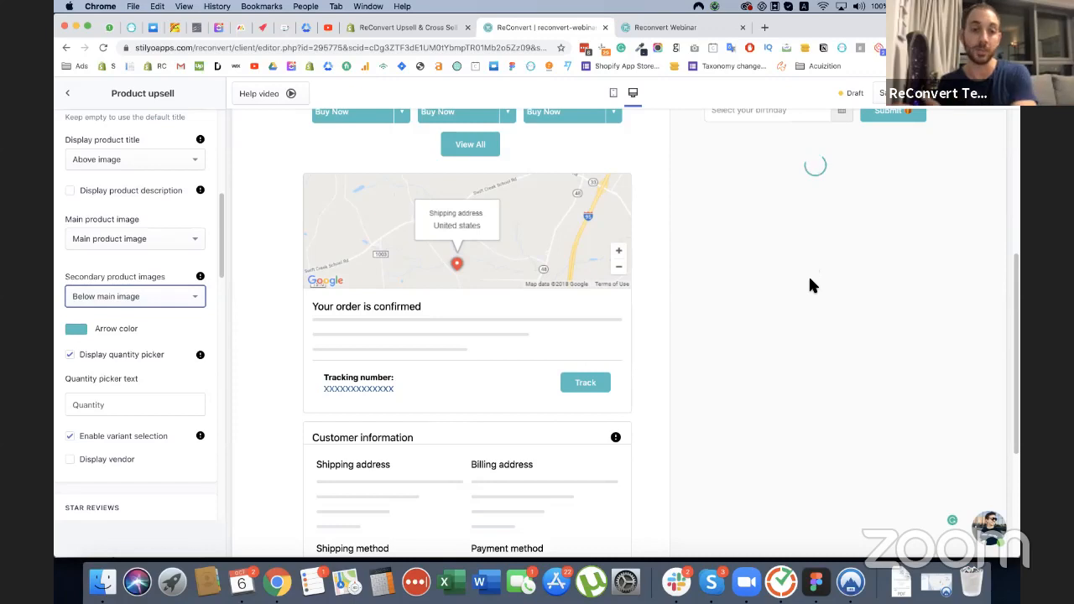
pyautogui.scroll(-3, 877, 422)
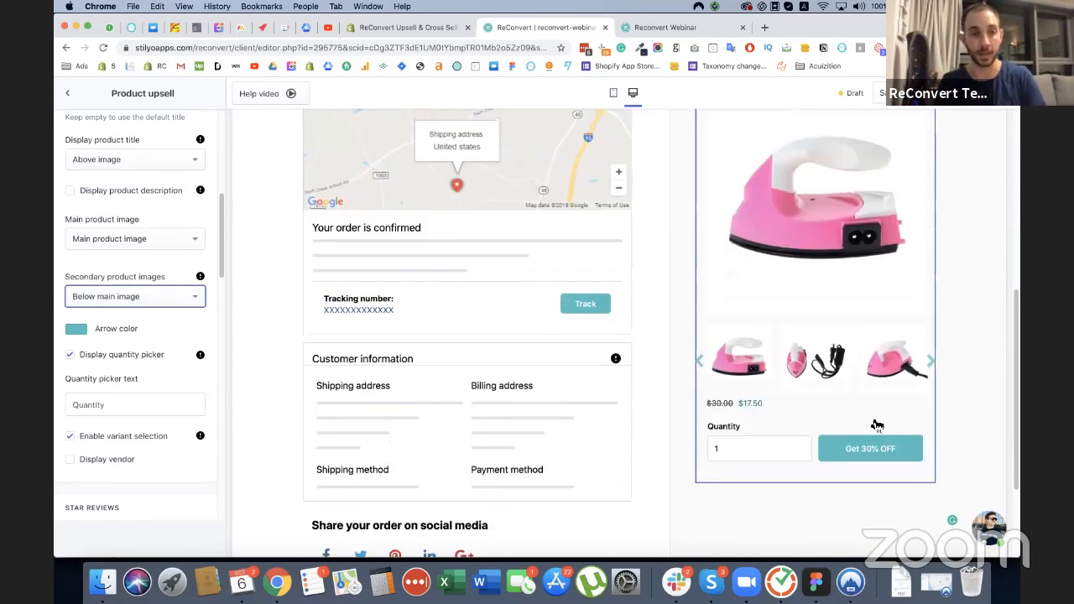
# Step: Review the upsell's quantity picker, variant selection, star reviews and discount settings
pyautogui.scroll(-5, 117, 354)
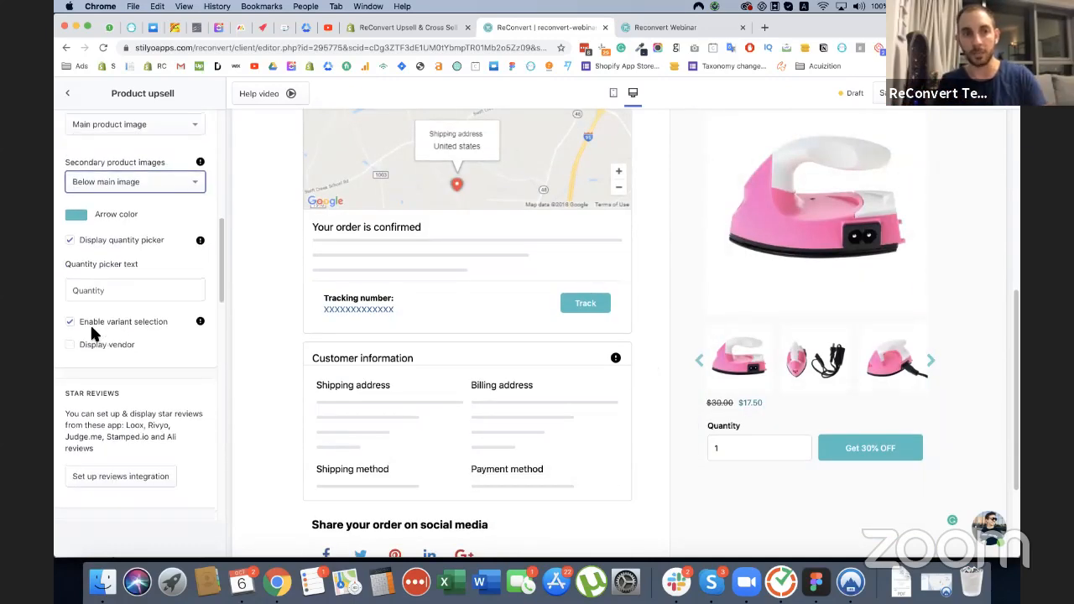
pyautogui.scroll(-2, 92, 333)
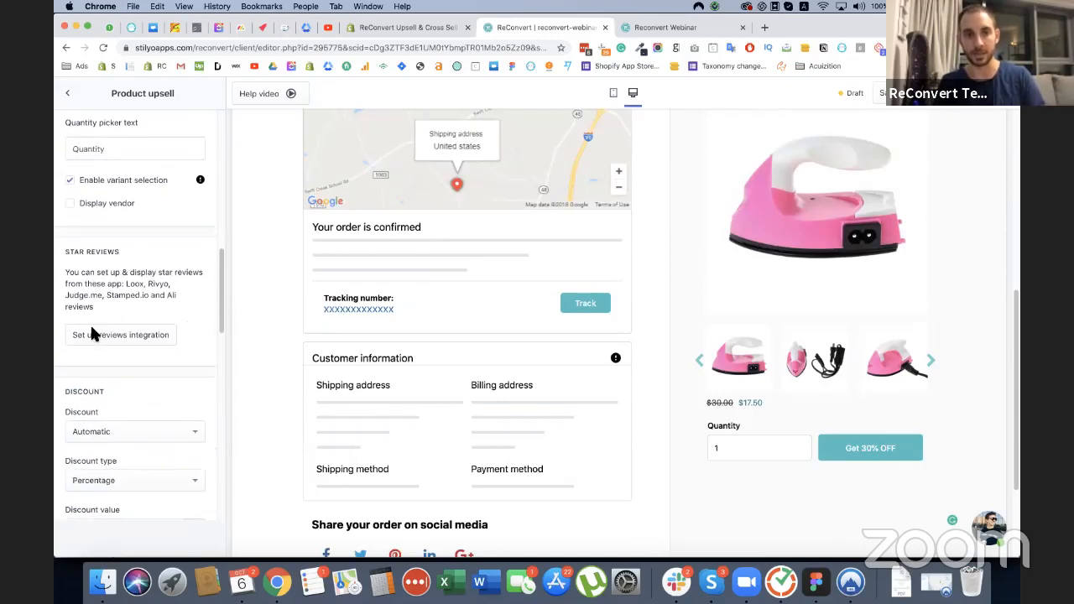
pyautogui.scroll(-1, 94, 334)
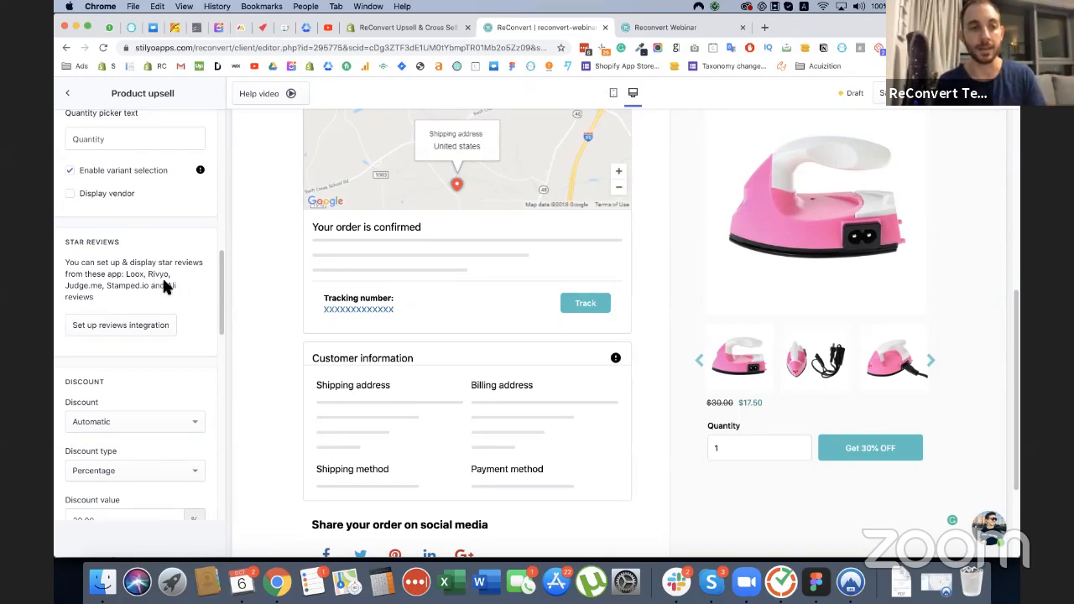
pyautogui.scroll(-3, 164, 287)
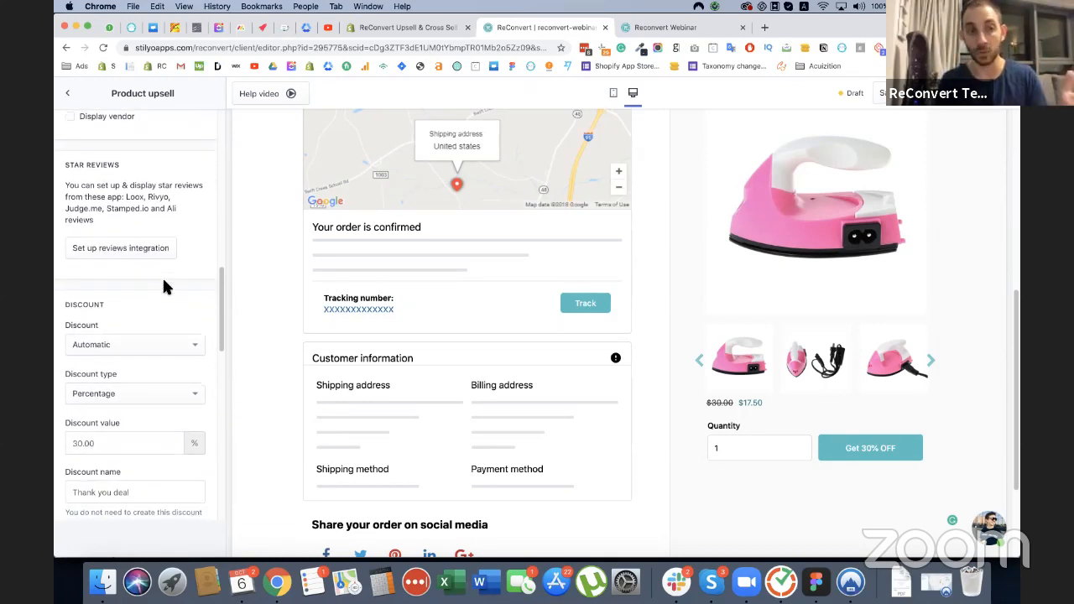
pyautogui.scroll(-2, 164, 286)
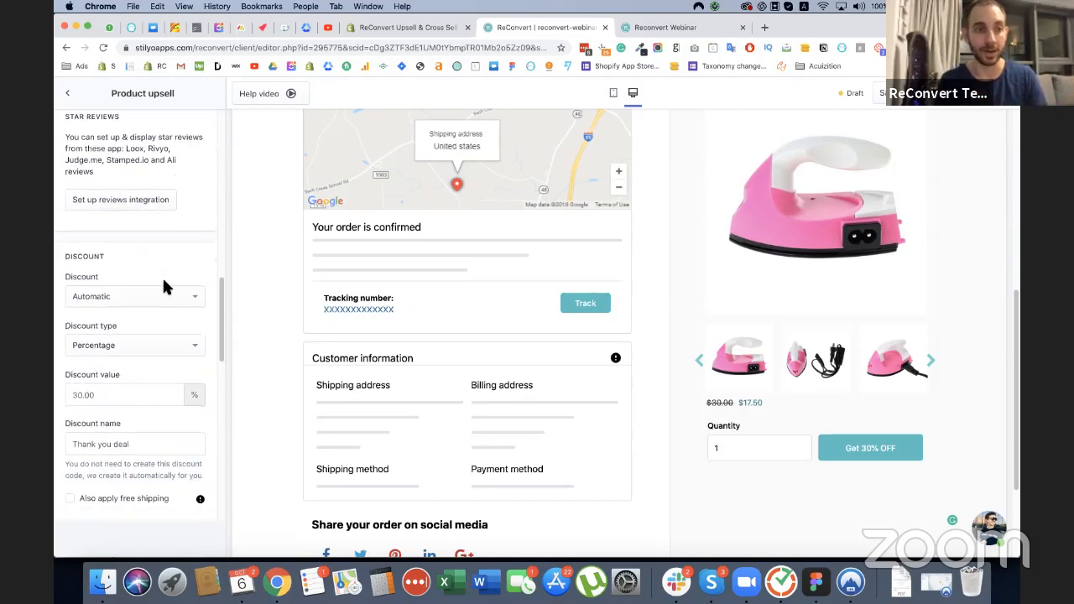
pyautogui.scroll(-4, 168, 290)
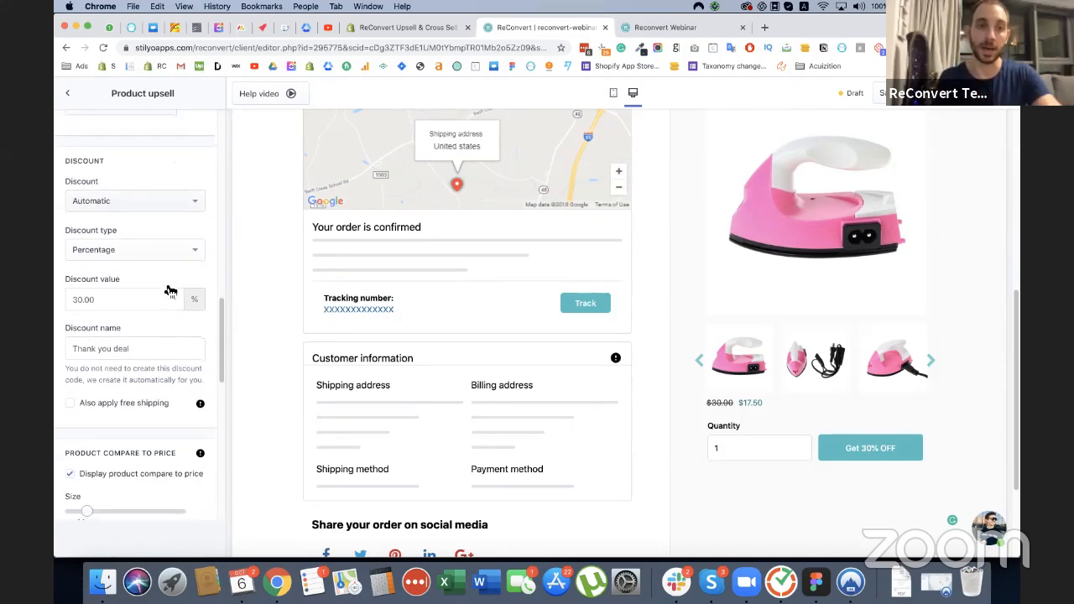
# Step: Try the Pre-made discount option for the product upsell and switch the discount back to Automatic
pyautogui.click(144, 207)
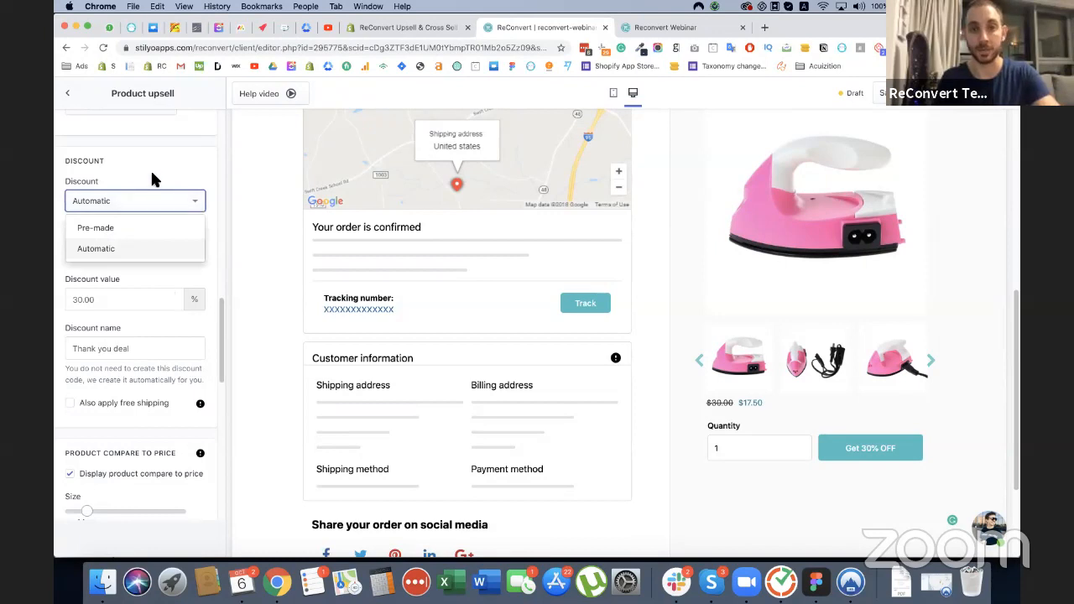
pyautogui.click(121, 227)
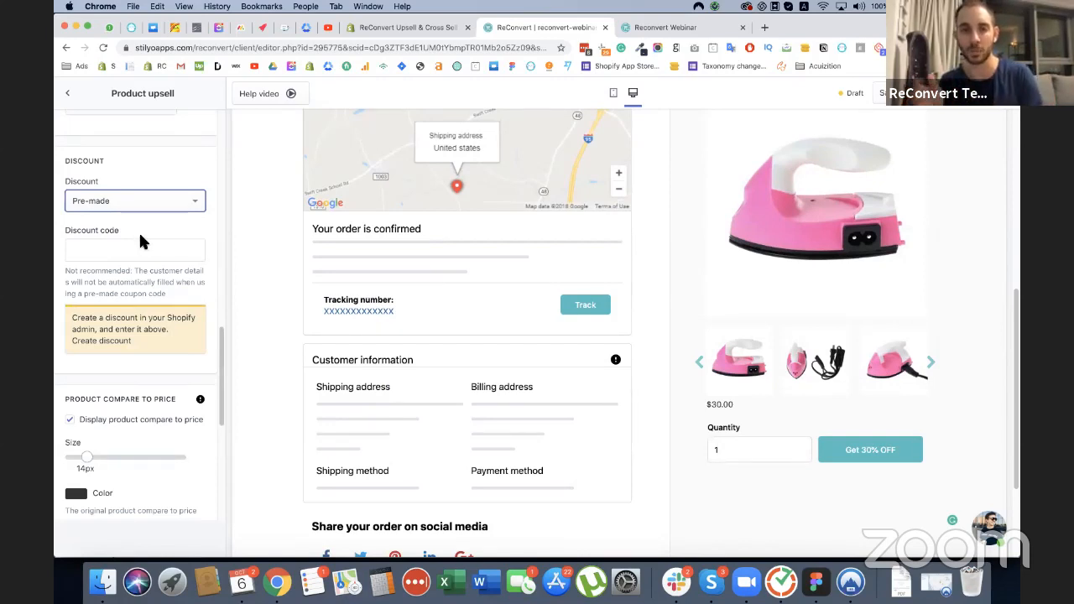
pyautogui.click(140, 206)
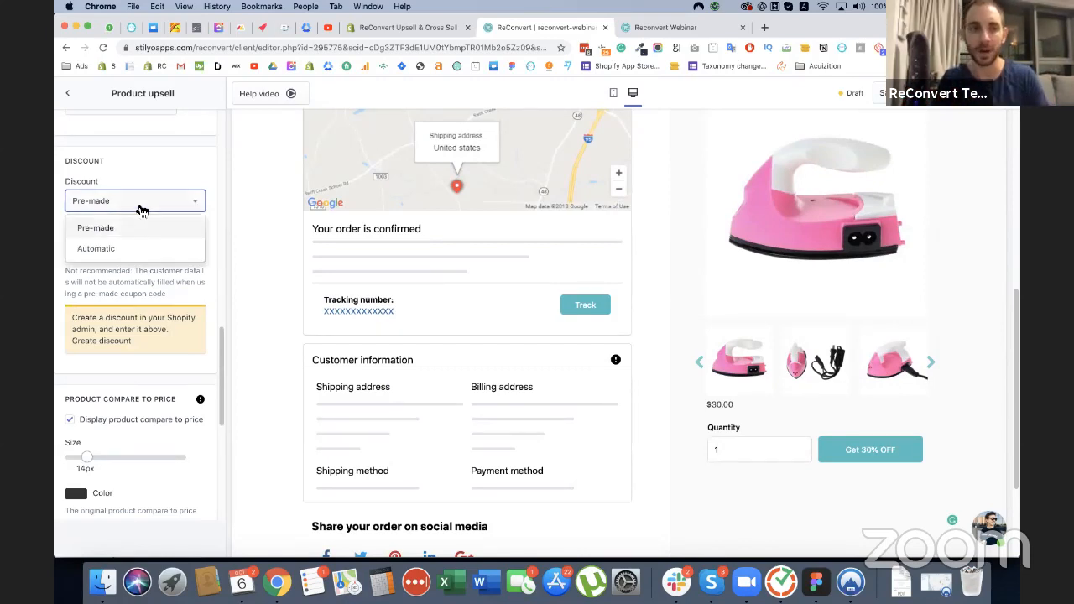
pyautogui.click(106, 244)
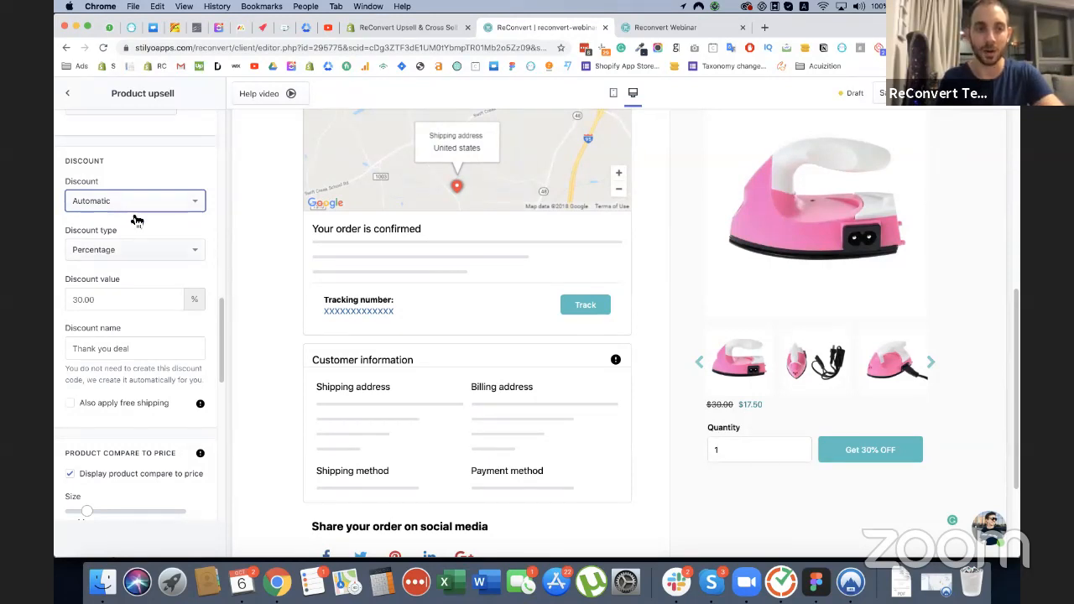
# Step: Review the upsell's discount name, free shipping, compare-to price, product price and buy button settings
pyautogui.scroll(-1, 79, 373)
pyautogui.scroll(-4, 80, 375)
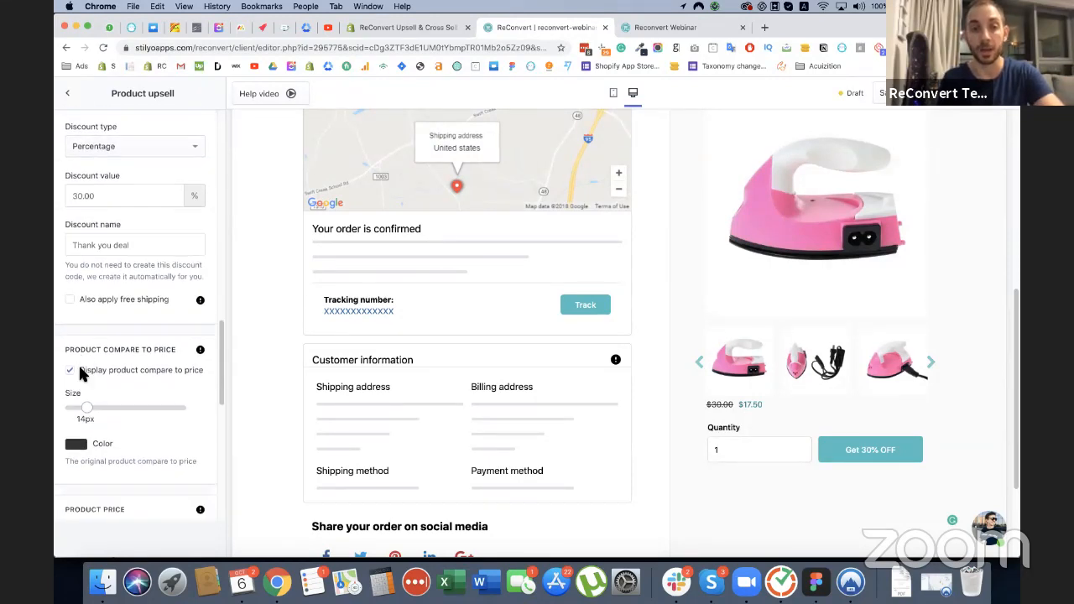
pyautogui.scroll(-3, 118, 336)
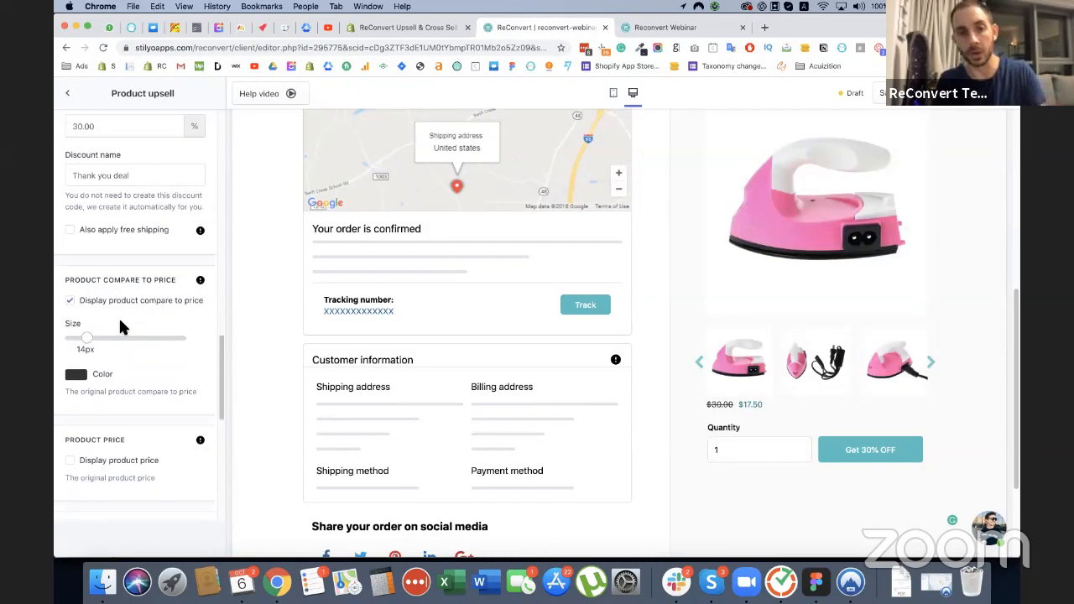
pyautogui.scroll(-8, 117, 297)
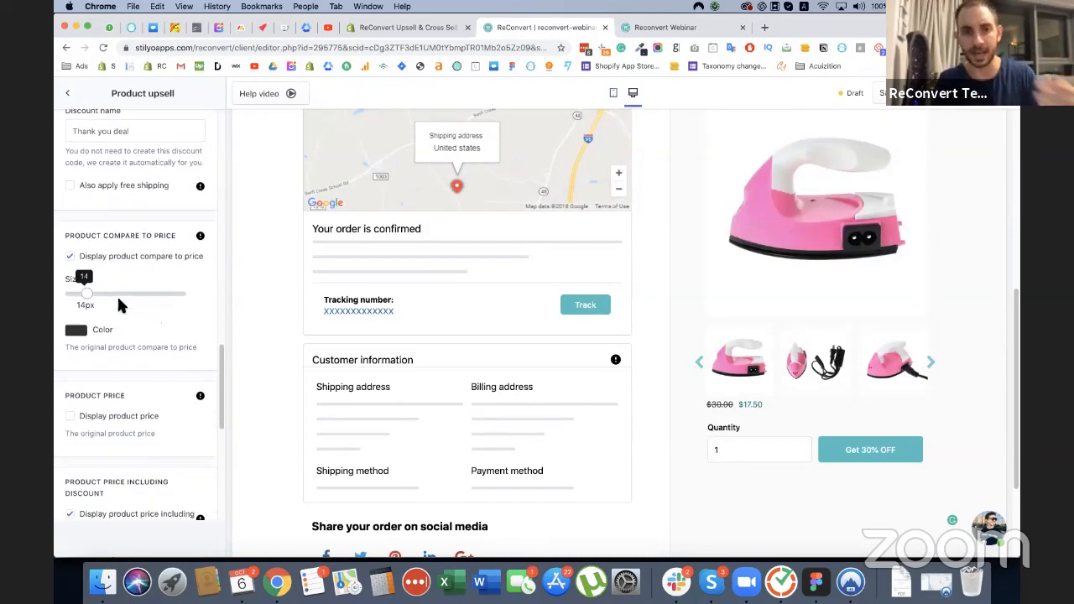
pyautogui.scroll(-8, 122, 307)
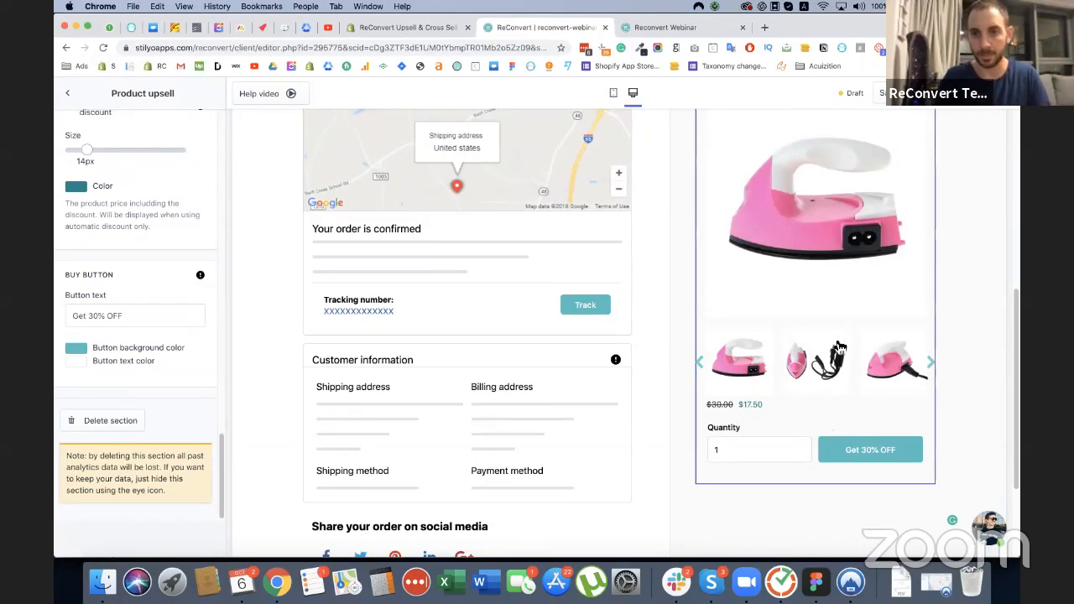
# Step: Open the Product recommendations section's settings, close the product quick view, and examine the available sources for products to display
pyautogui.scroll(2, 840, 346)
pyautogui.scroll(6, 840, 347)
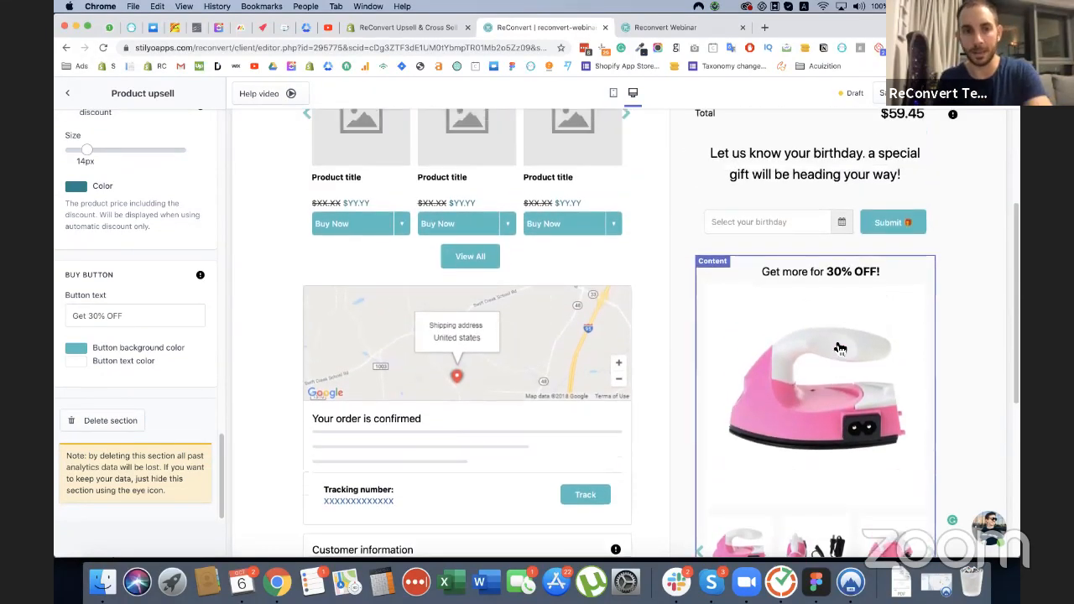
pyautogui.scroll(8, 837, 335)
pyautogui.click(500, 281)
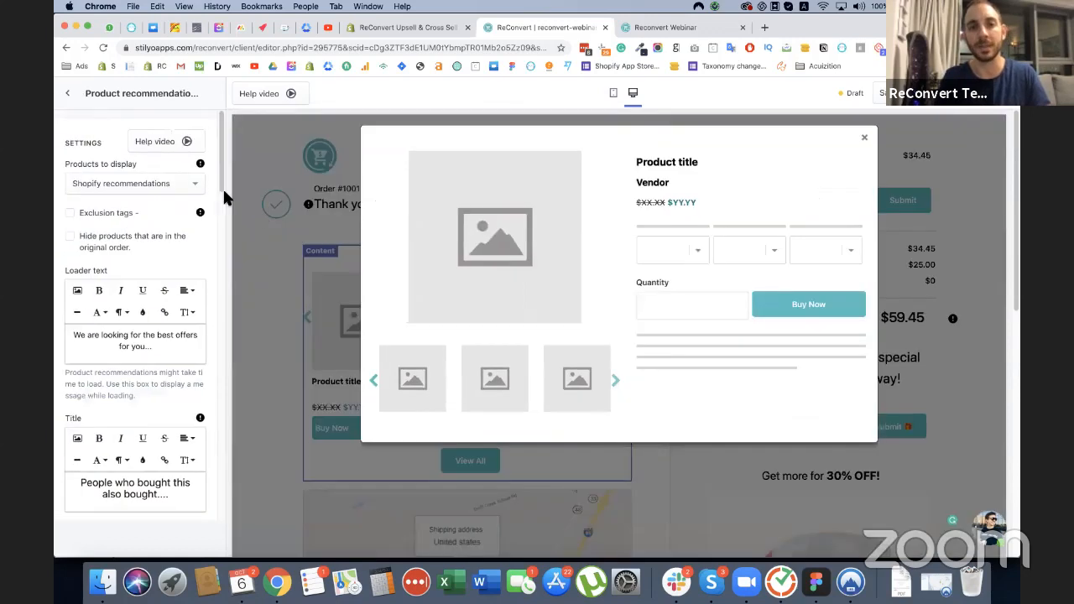
pyautogui.click(868, 138)
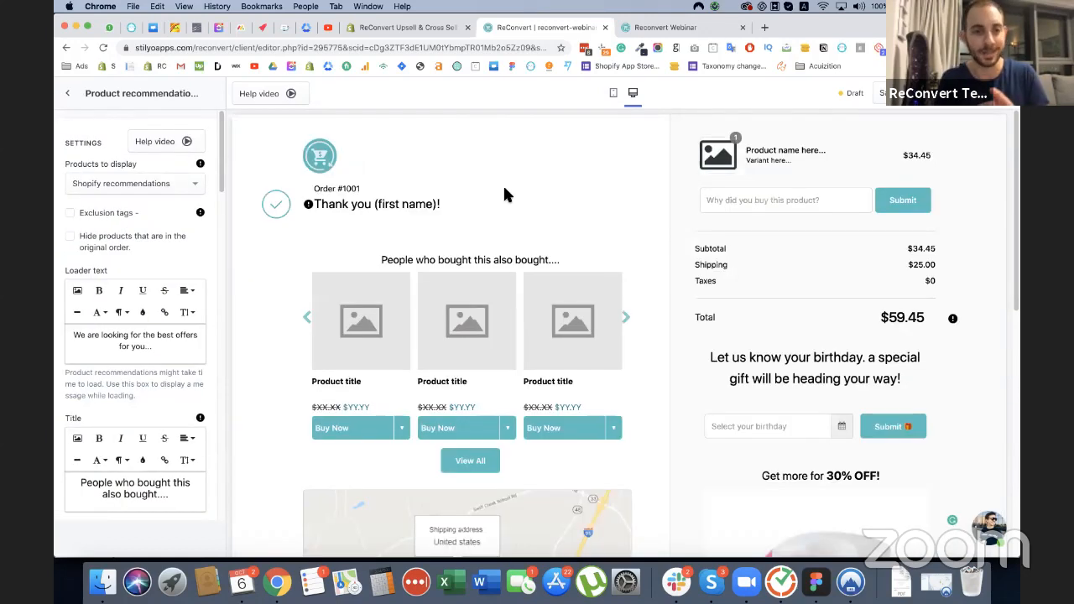
pyautogui.scroll(-3, 412, 222)
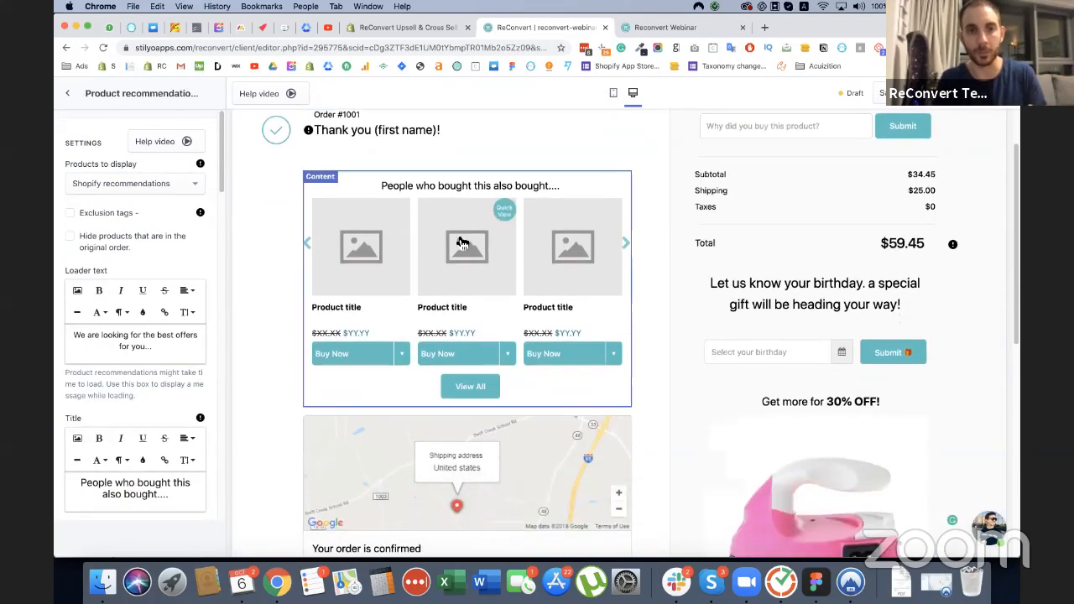
pyautogui.click(113, 185)
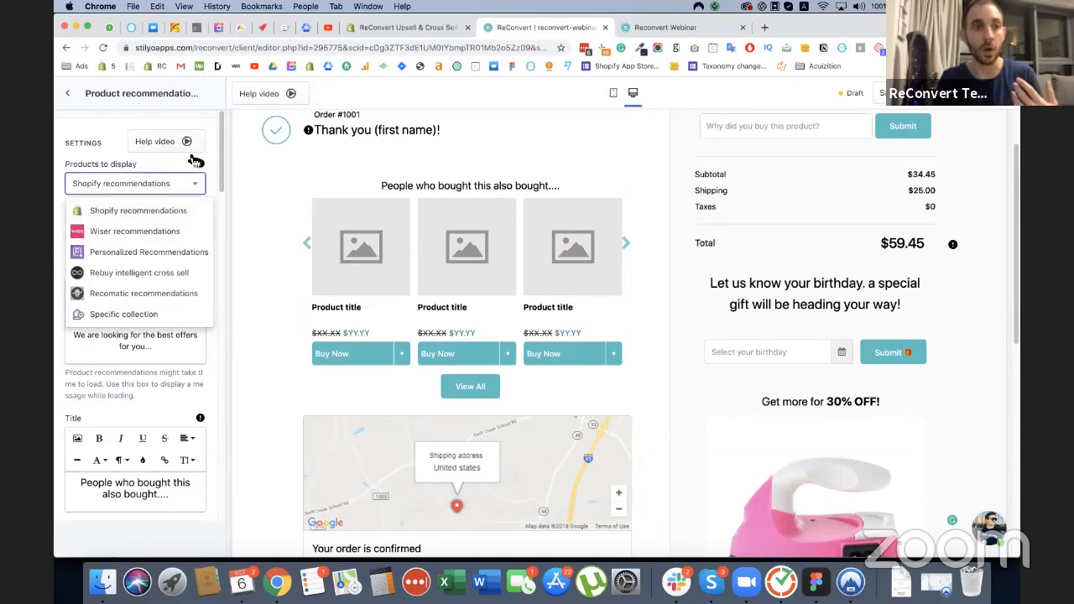
pyautogui.click(185, 165)
# Step: Try a layout of 2 products per row for the recommendations and return it to 3
pyautogui.scroll(-8, 105, 208)
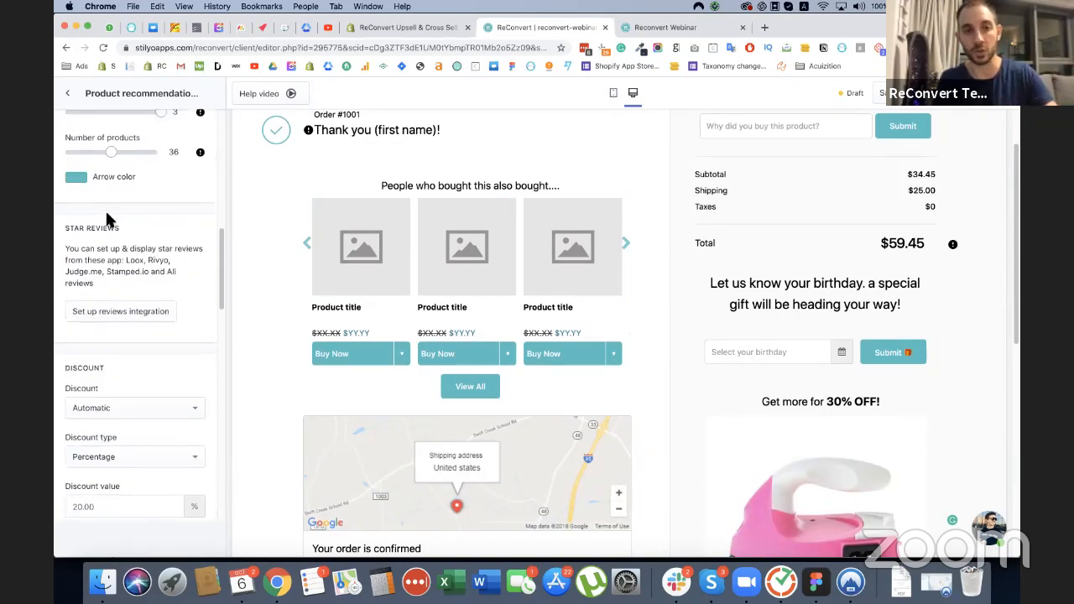
pyautogui.moveTo(156, 228); pyautogui.dragTo(114, 225)
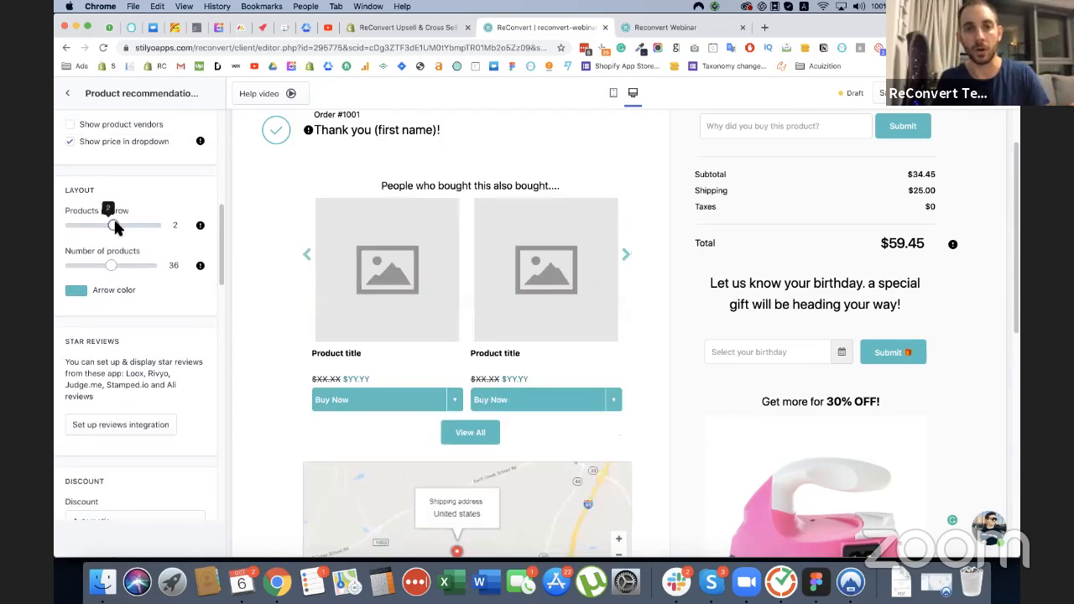
pyautogui.moveTo(113, 223); pyautogui.dragTo(191, 229)
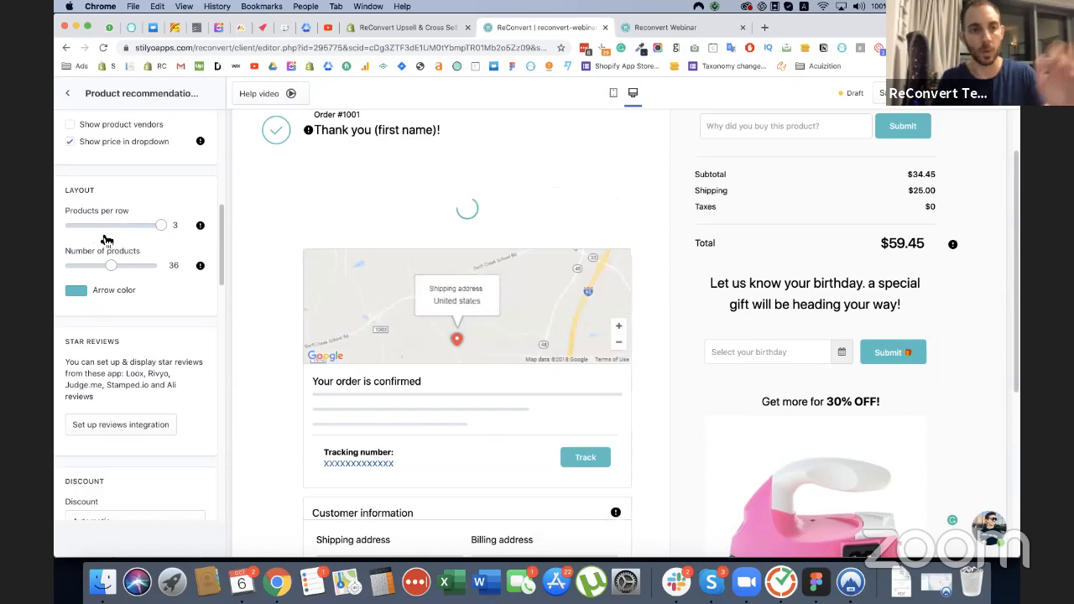
# Step: Review the recommendations' discount settings, leave the section, and open the thank you page's general settings
pyautogui.scroll(-8, 88, 288)
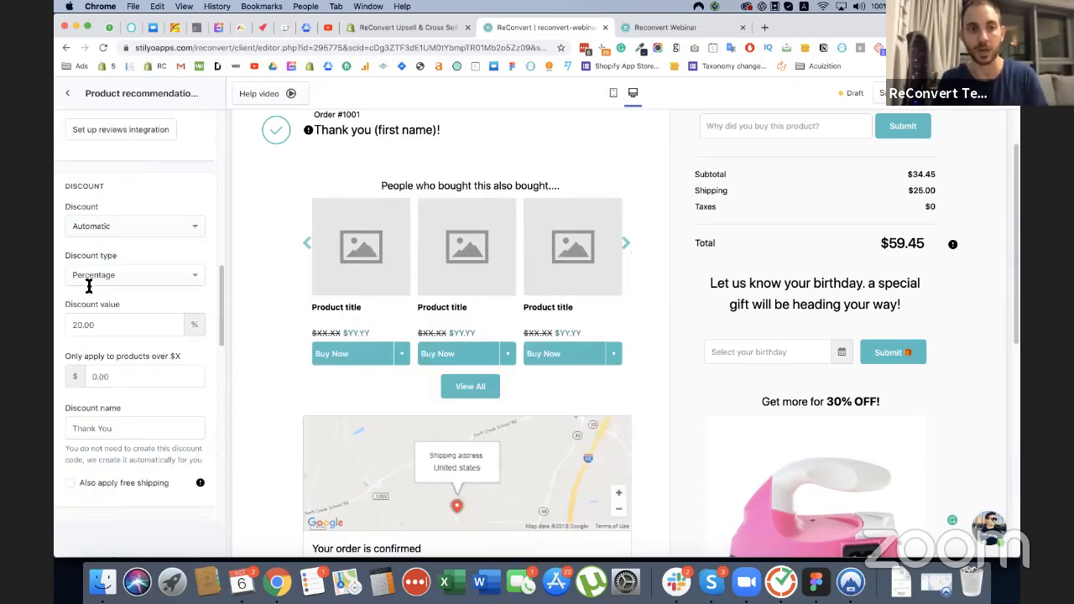
pyautogui.scroll(-10, 544, 282)
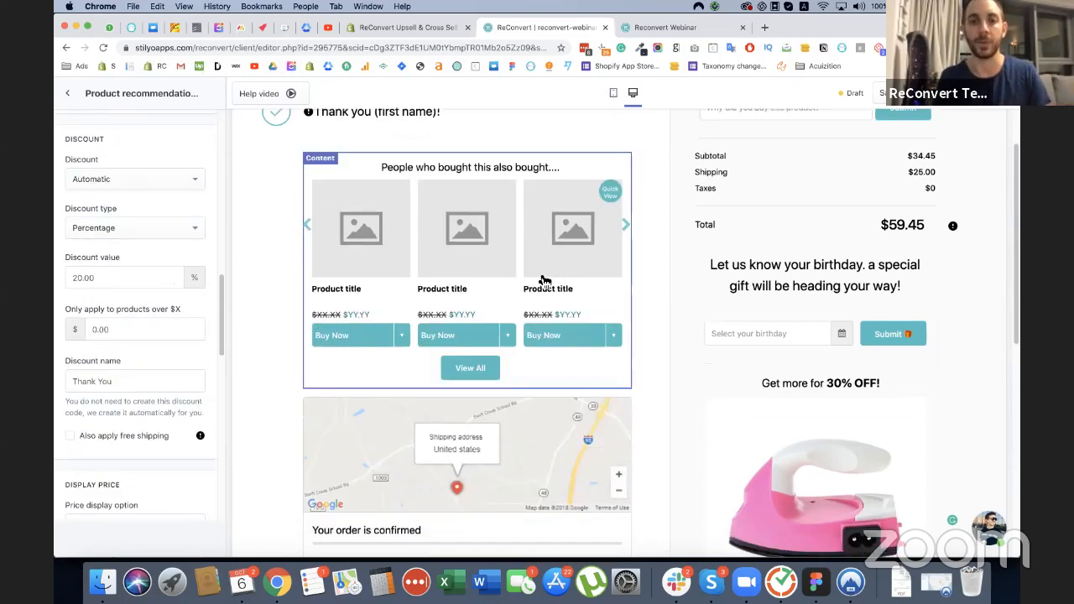
pyautogui.click(68, 94)
pyautogui.click(70, 99)
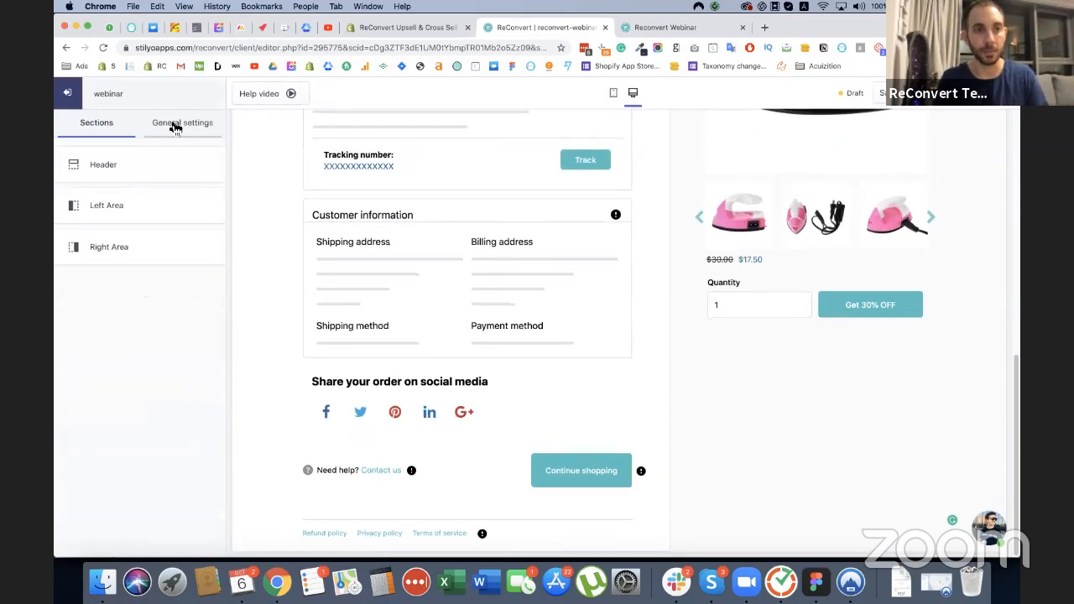
pyautogui.click(174, 124)
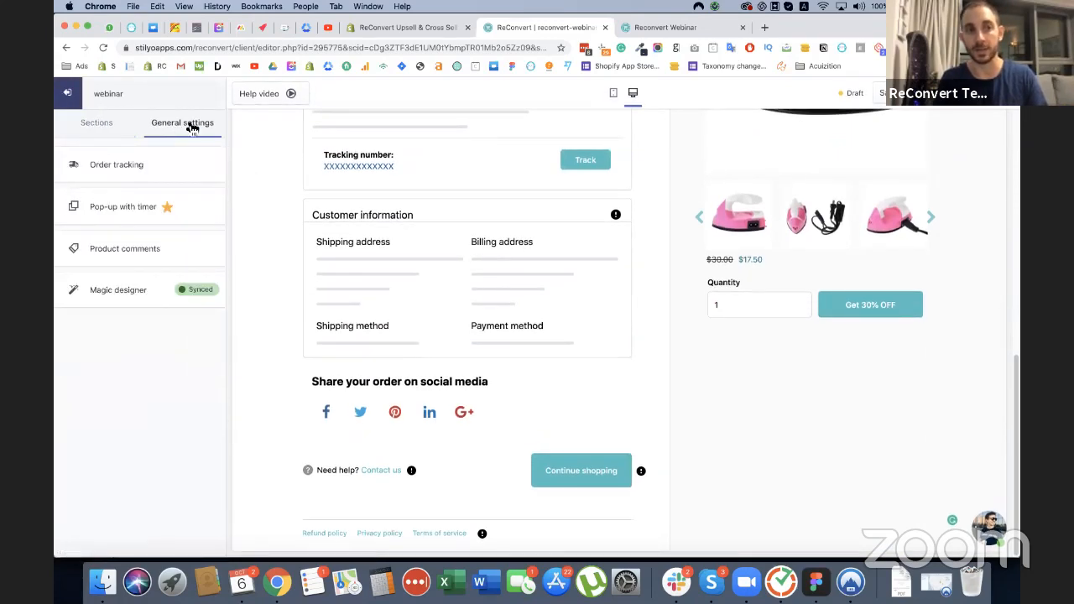
# Step: Open the Pop-up with timer settings and preview the pop-up on the thank you page
pyautogui.scroll(1, 527, 171)
pyautogui.scroll(3, 537, 243)
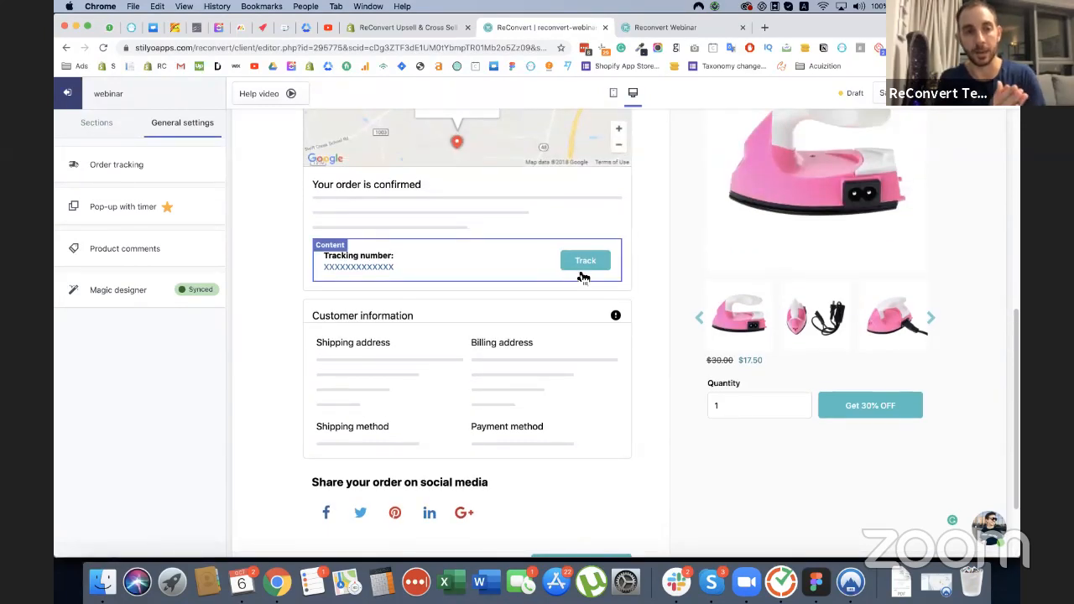
pyautogui.click(121, 214)
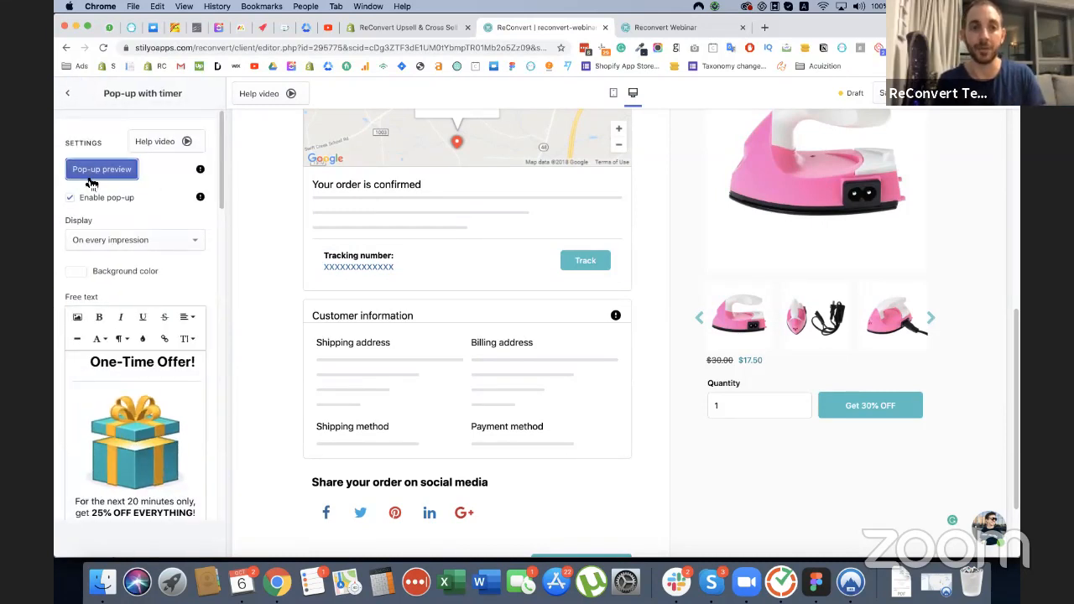
pyautogui.click(90, 173)
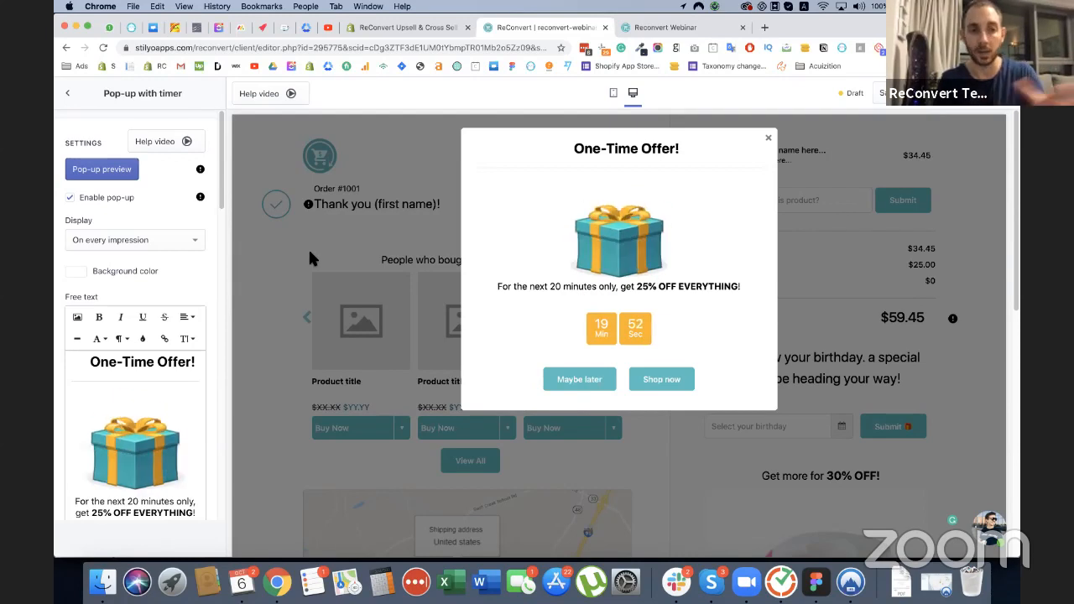
# Step: Review the pop-up's text, delay, redirect, discount, button and reminder bar settings, and dismiss the previewed offer with Maybe later
pyautogui.scroll(-3, 180, 293)
pyautogui.scroll(-8, 180, 294)
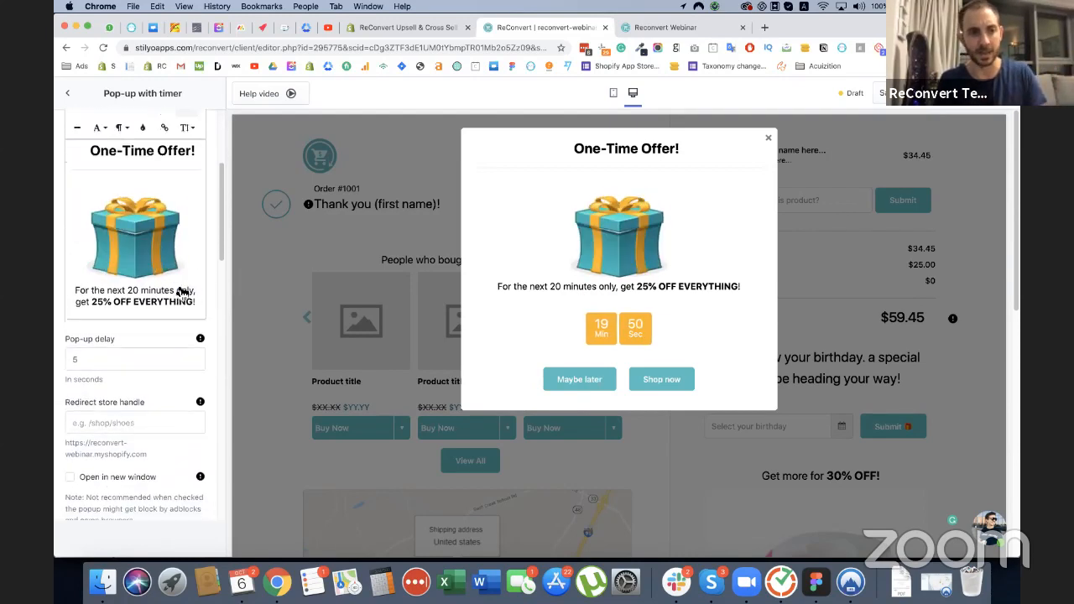
pyautogui.scroll(-15, 178, 291)
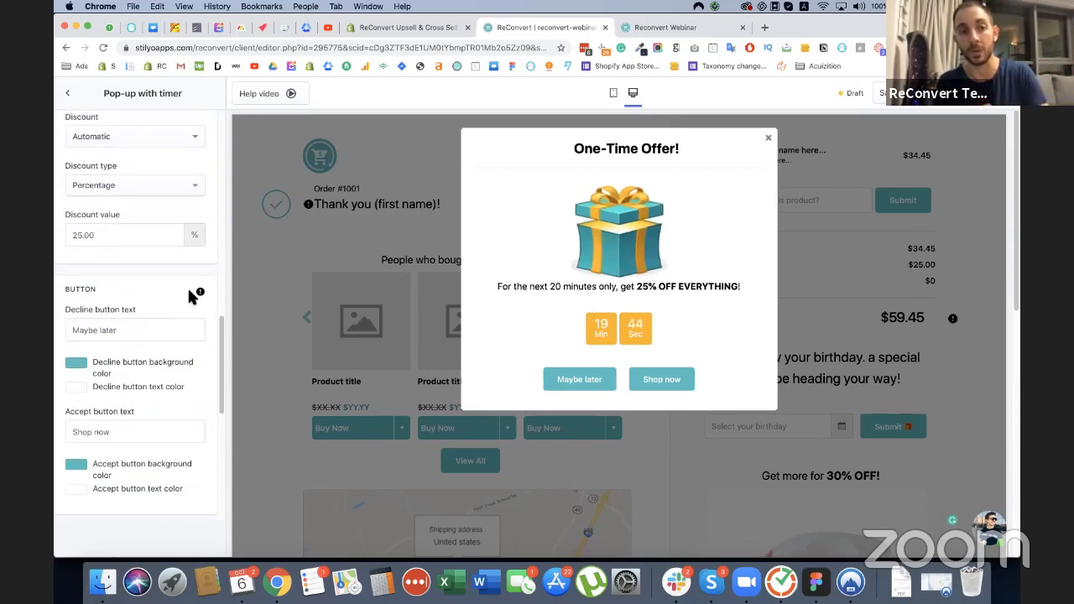
pyautogui.scroll(-5, 138, 254)
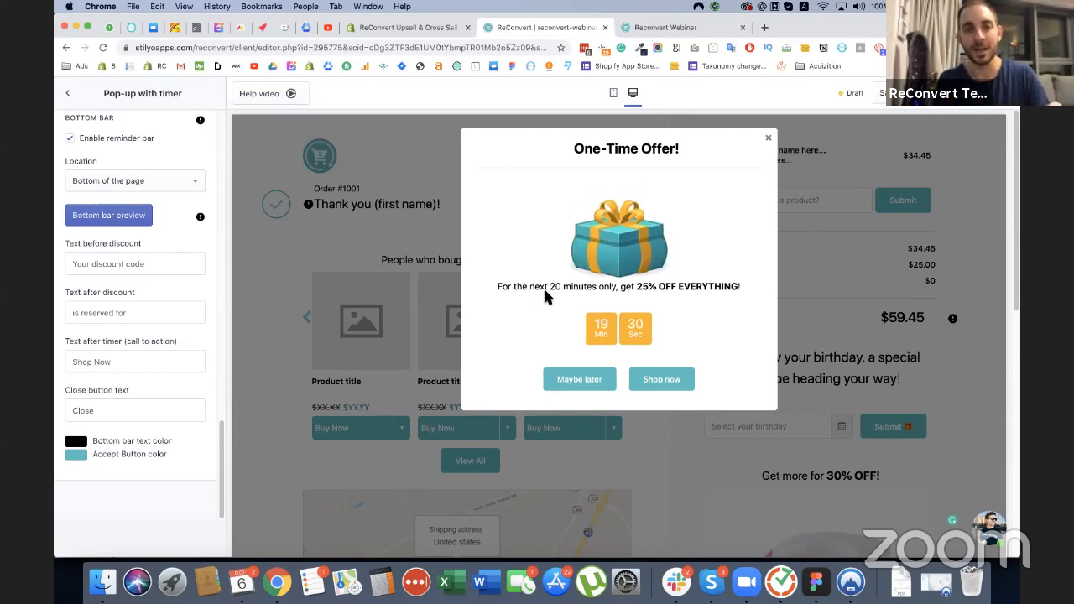
pyautogui.click(575, 389)
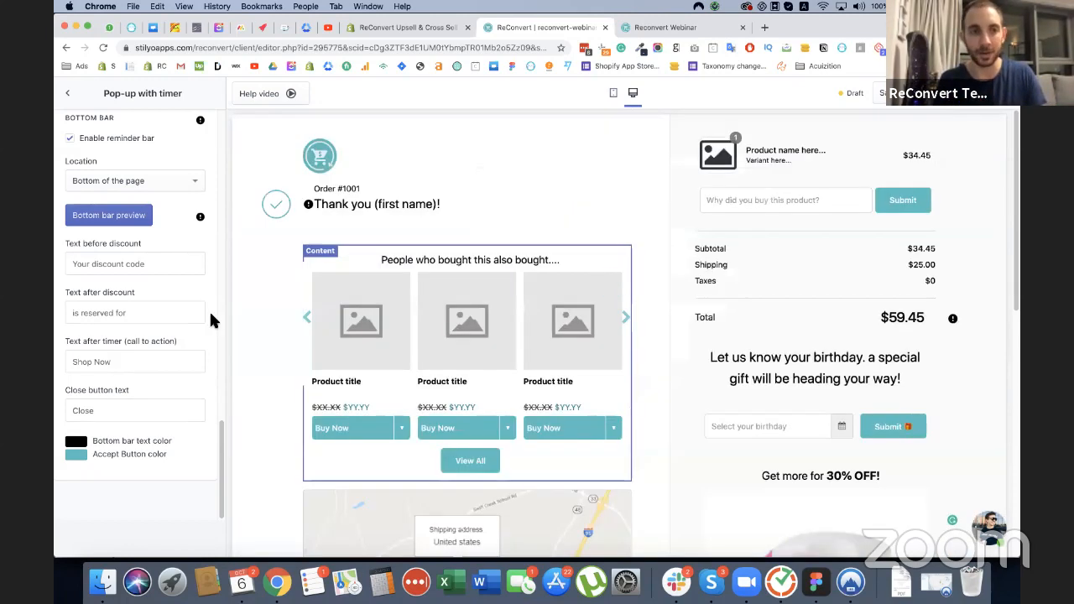
# Step: Preview the pop-up's bottom reminder bar and examine it on the thank you page alongside its settings
pyautogui.click(105, 216)
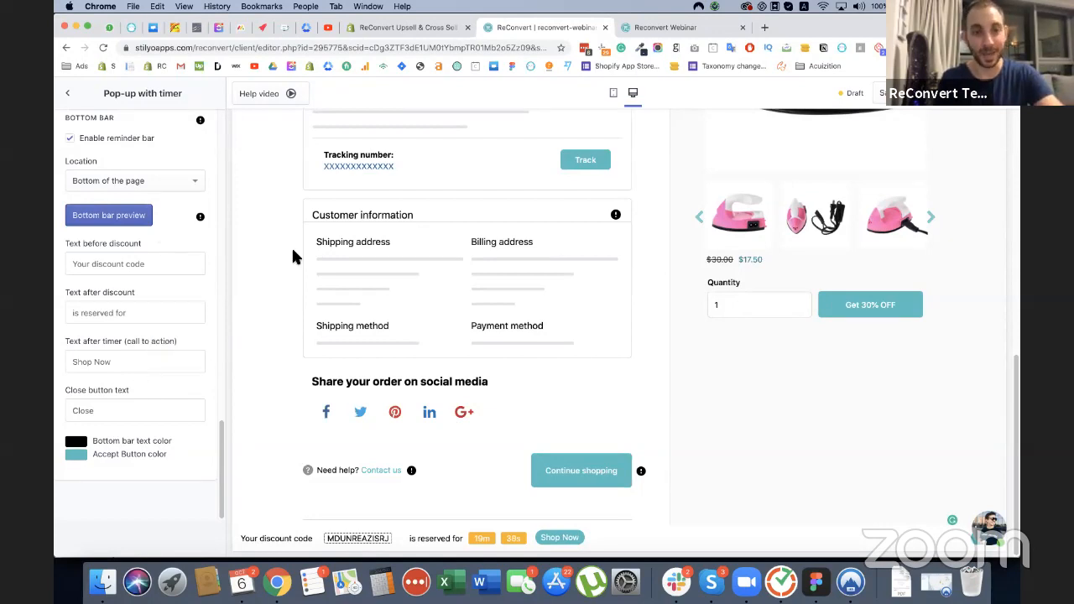
pyautogui.scroll(2, 112, 393)
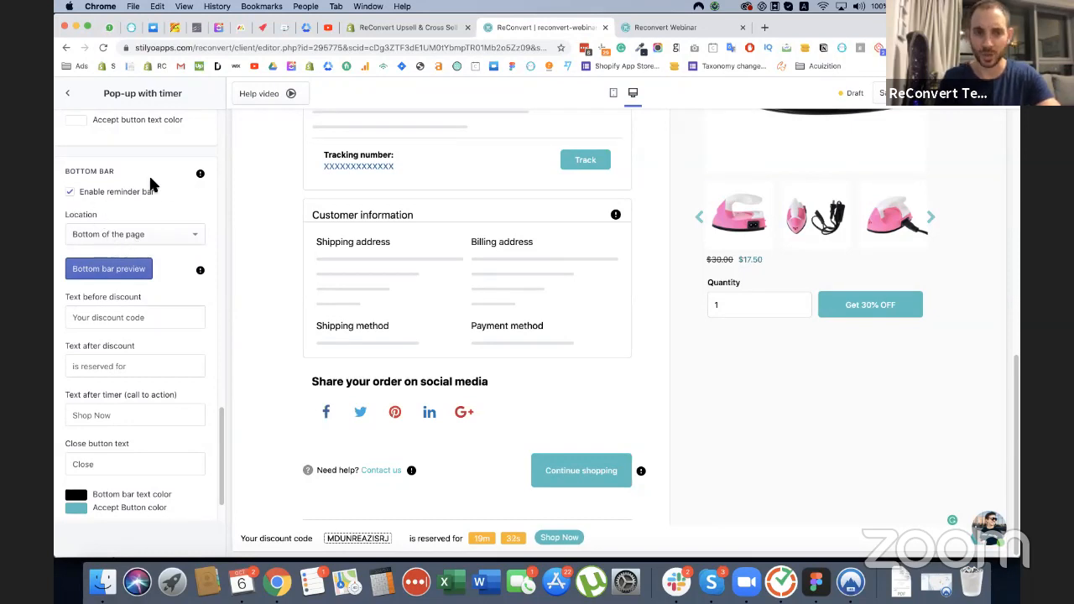
pyautogui.scroll(1, 257, 314)
pyautogui.scroll(10, 256, 310)
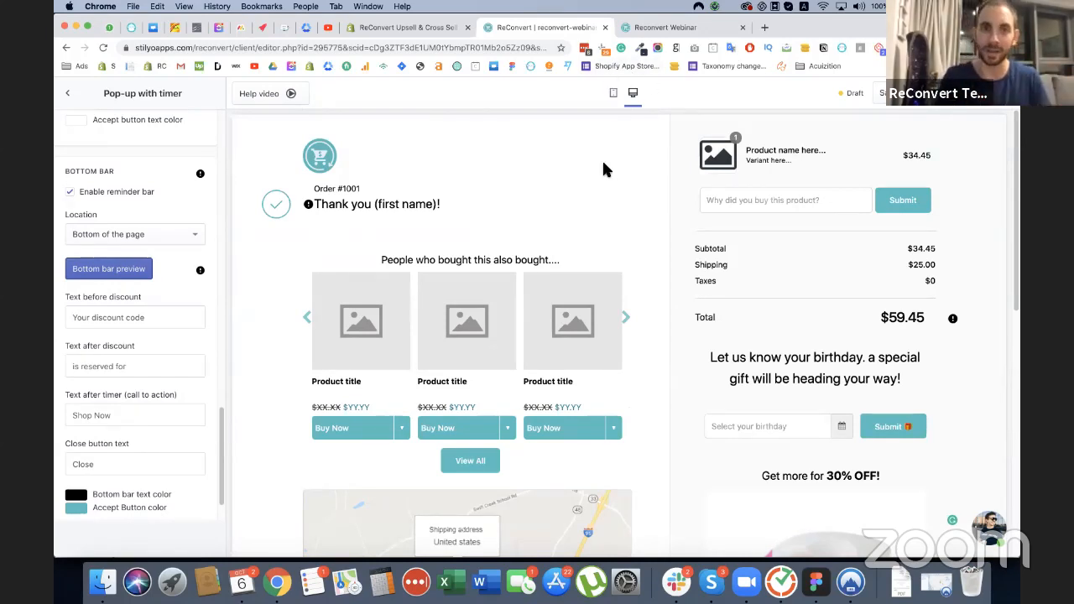
# Step: Leave the pop-up settings and open the Shopify store admin in a new browser tab placed before the editor's tab
pyautogui.click(428, 31)
pyautogui.click(510, 25)
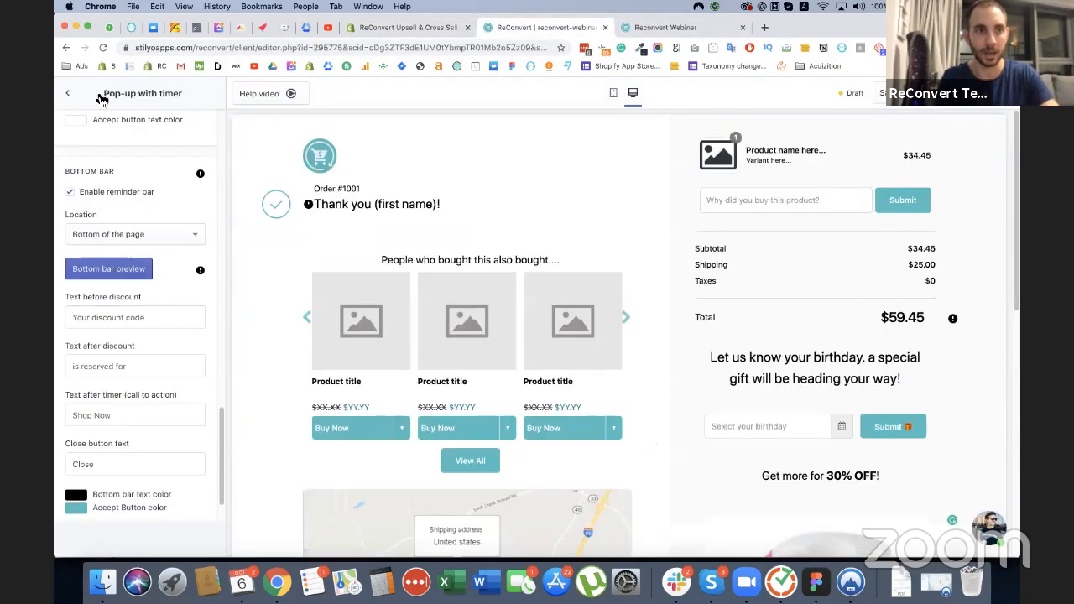
pyautogui.click(69, 95)
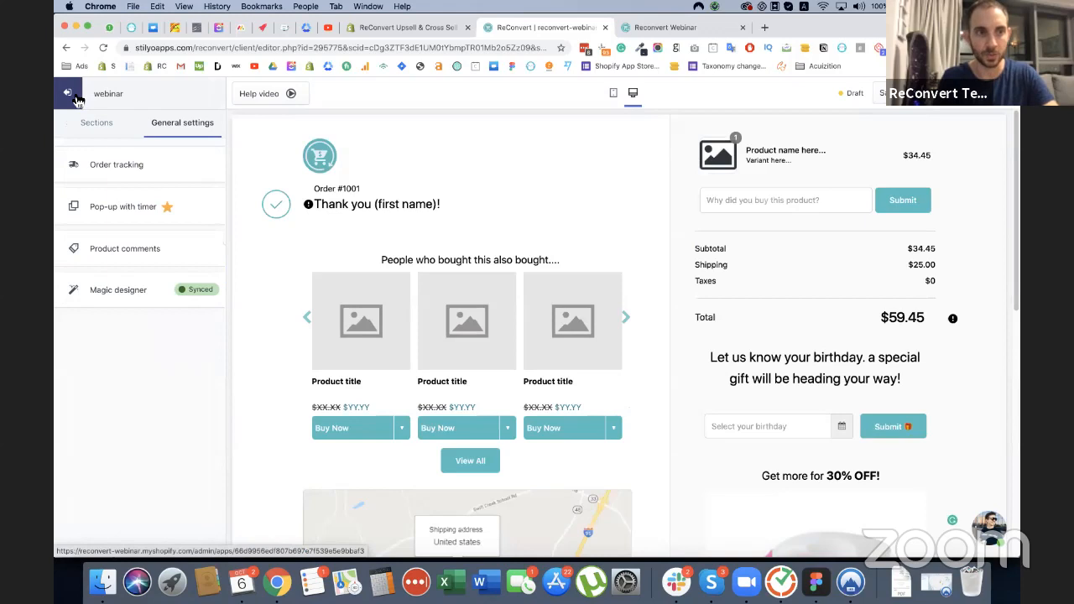
pyautogui.click(76, 99)
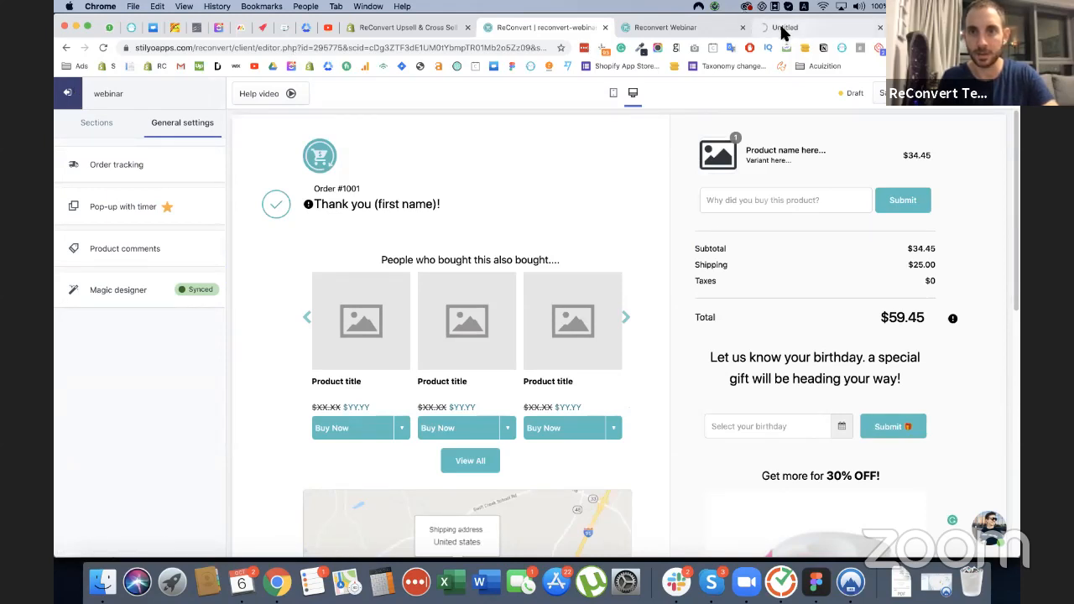
pyautogui.click(789, 28)
pyautogui.moveTo(793, 32); pyautogui.dragTo(519, 25)
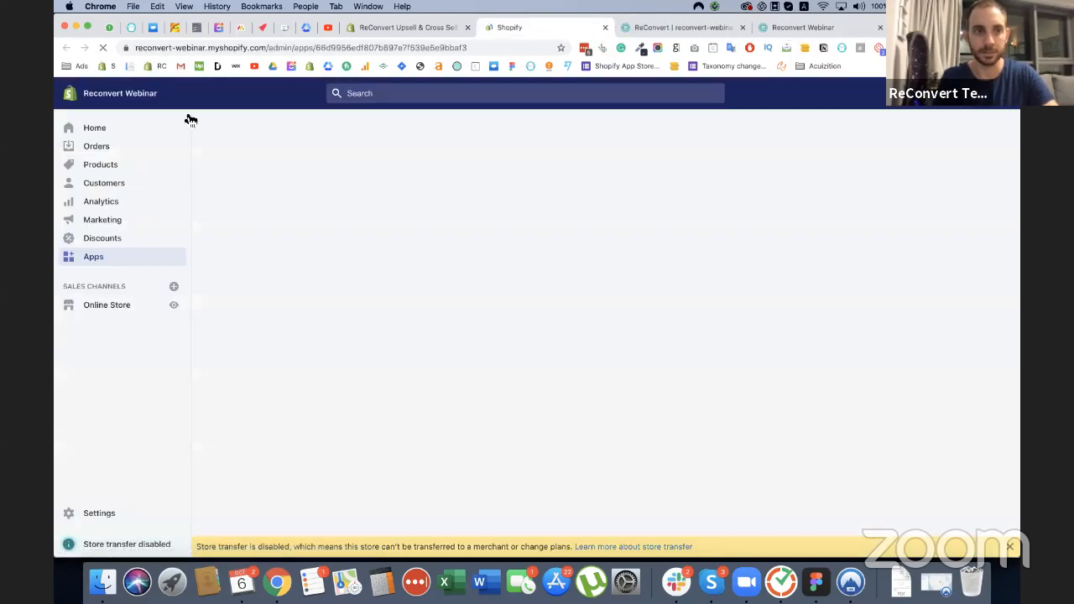
# Step: Open the most recent test order in the store's orders and view its order status page
pyautogui.click(101, 146)
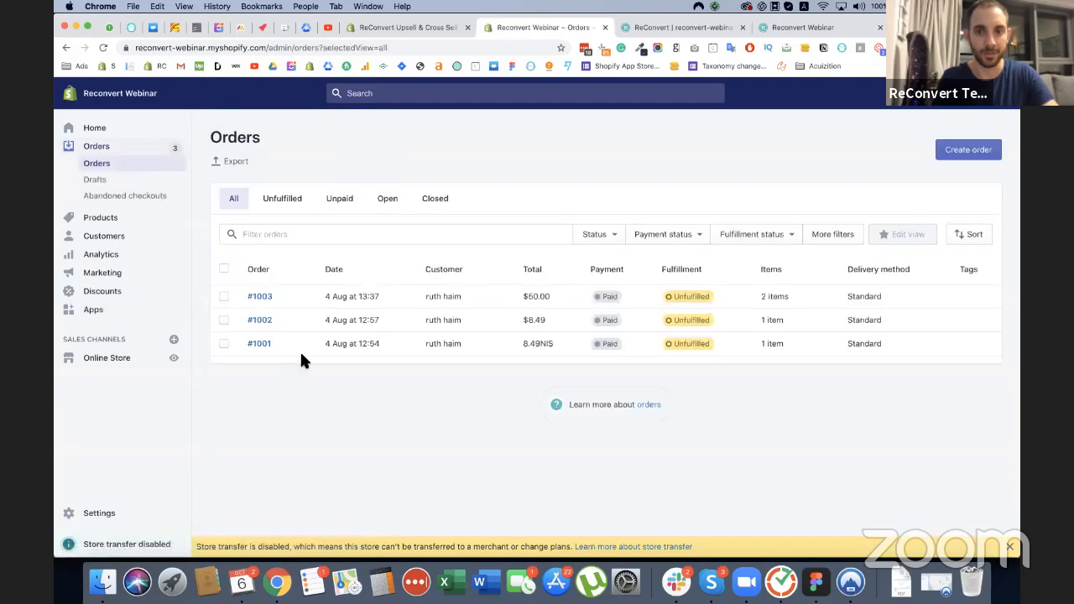
pyautogui.click(260, 296)
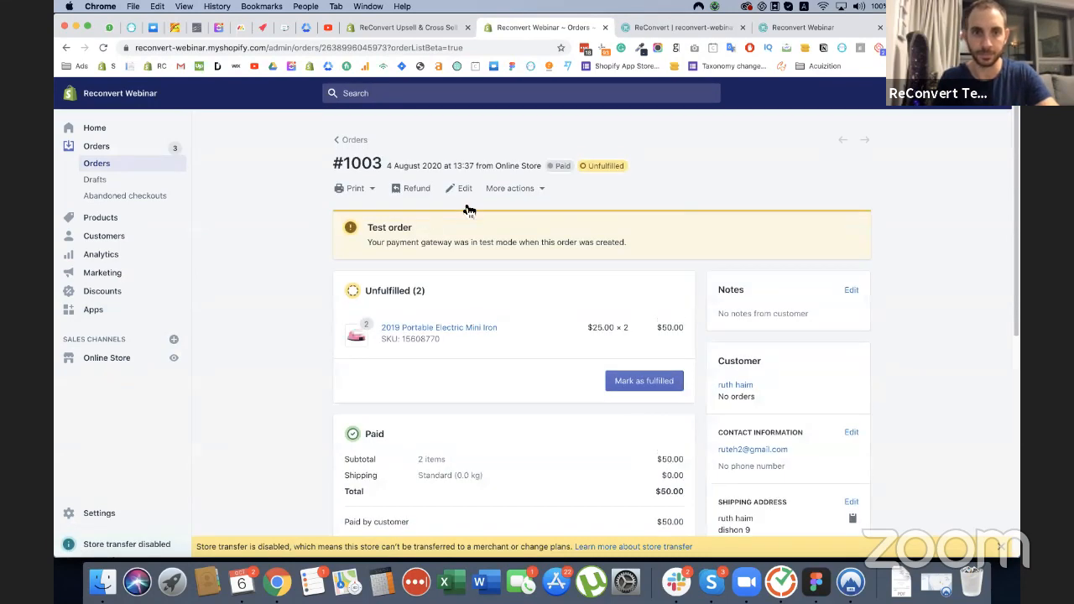
pyautogui.click(535, 188)
pyautogui.click(653, 192)
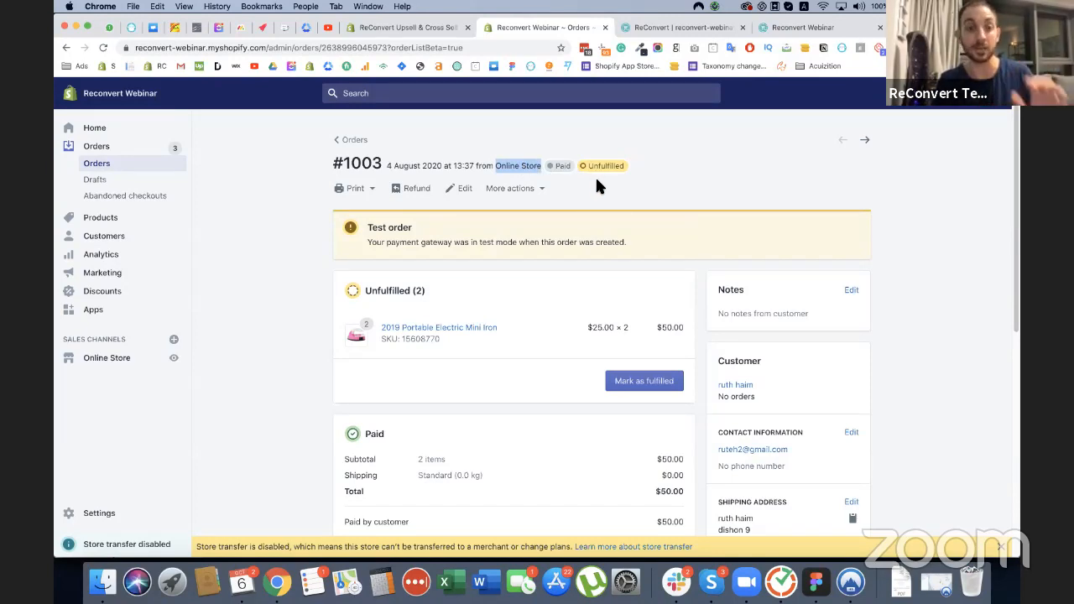
pyautogui.click(523, 189)
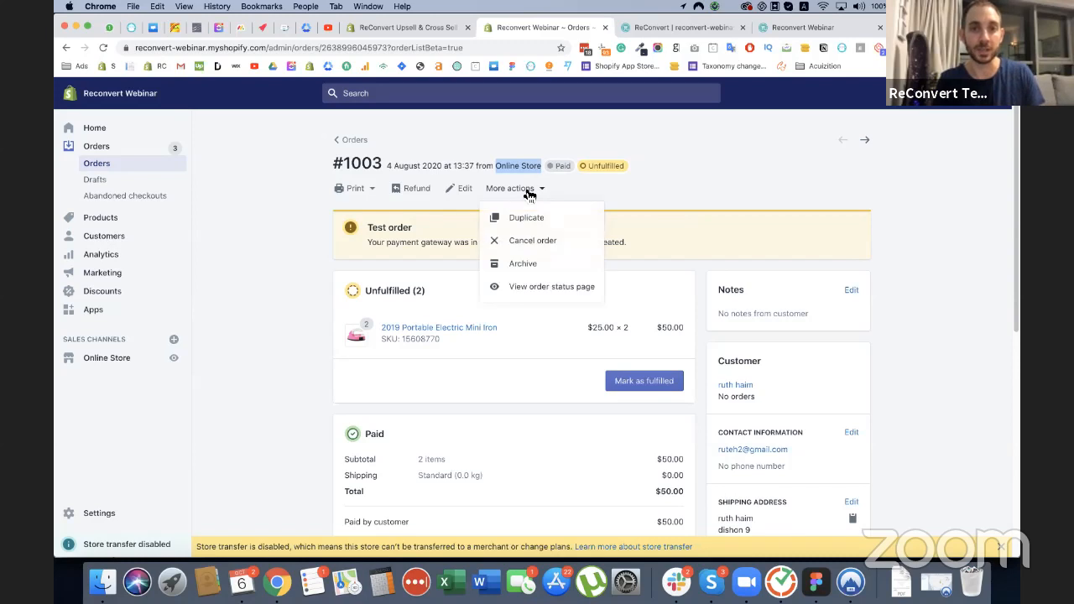
pyautogui.click(545, 284)
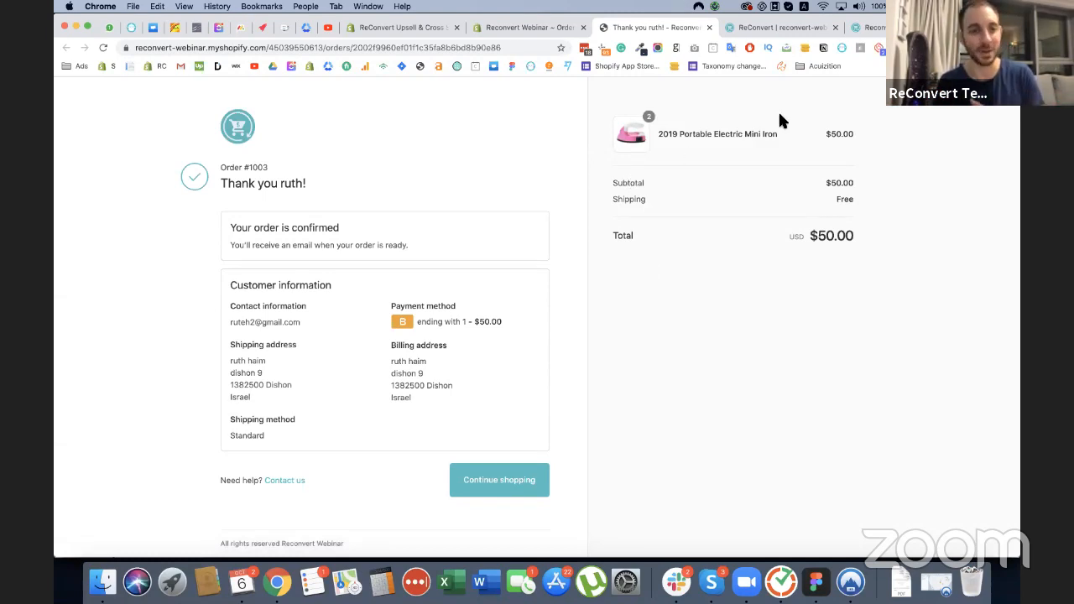
# Step: Return to the thank you page editor, save the webinar template as live, and go to the ReConvert dashboard
pyautogui.click(766, 29)
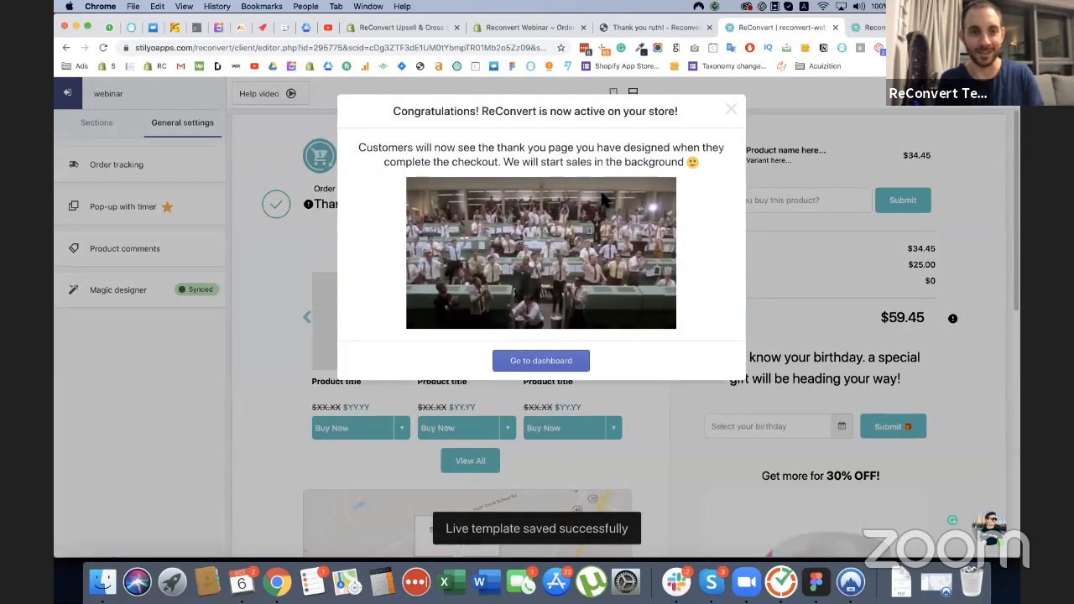
pyautogui.click(534, 362)
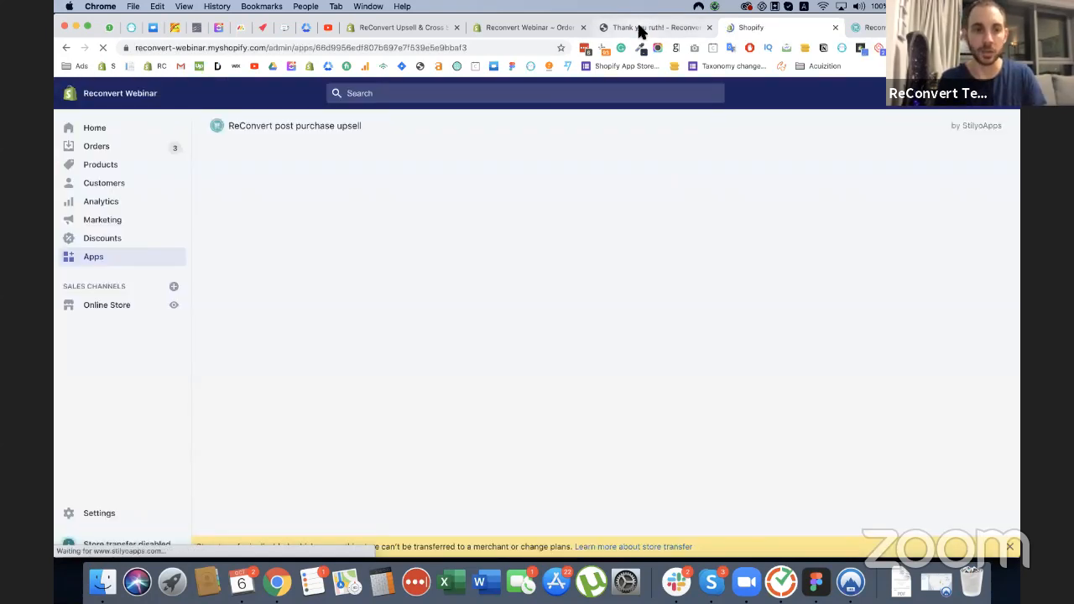
# Step: Reload the order status page to check the live thank you page, and decline the timed pop-up offer with Maybe later
pyautogui.click(639, 28)
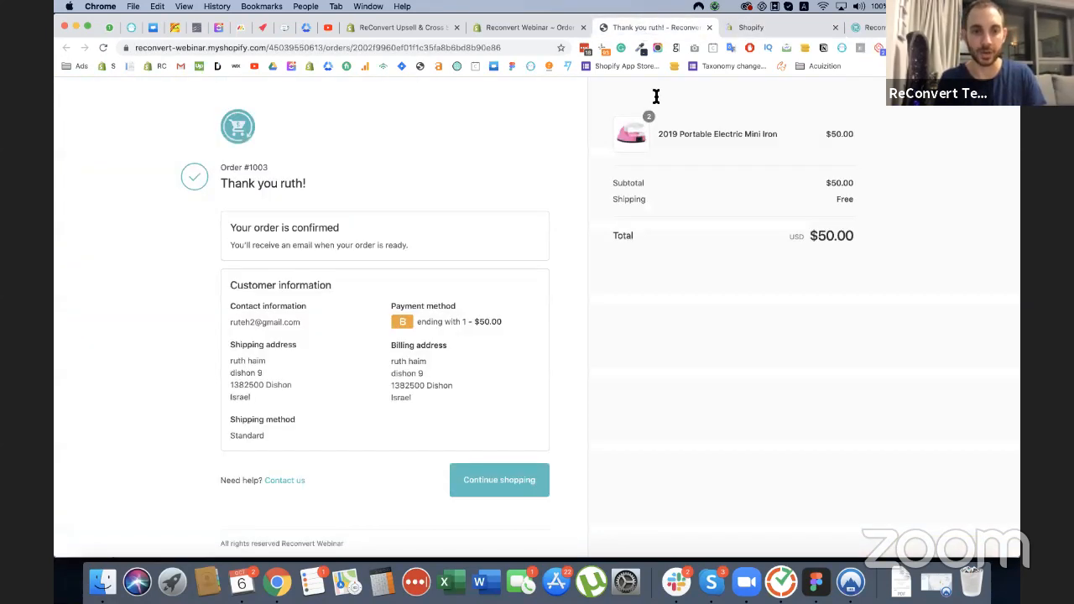
pyautogui.click(104, 47)
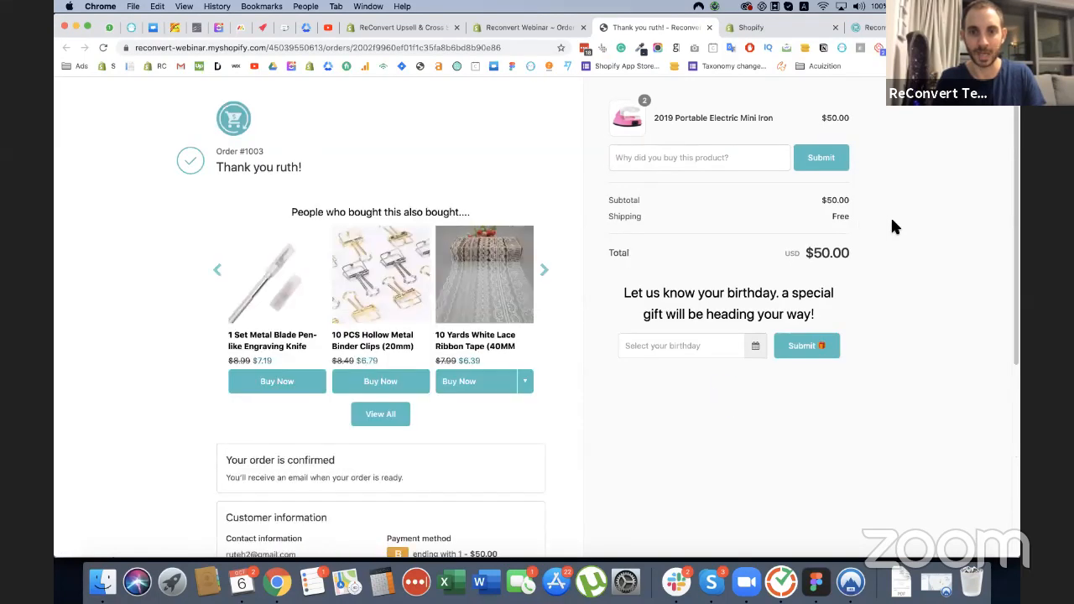
pyautogui.scroll(-4, 762, 285)
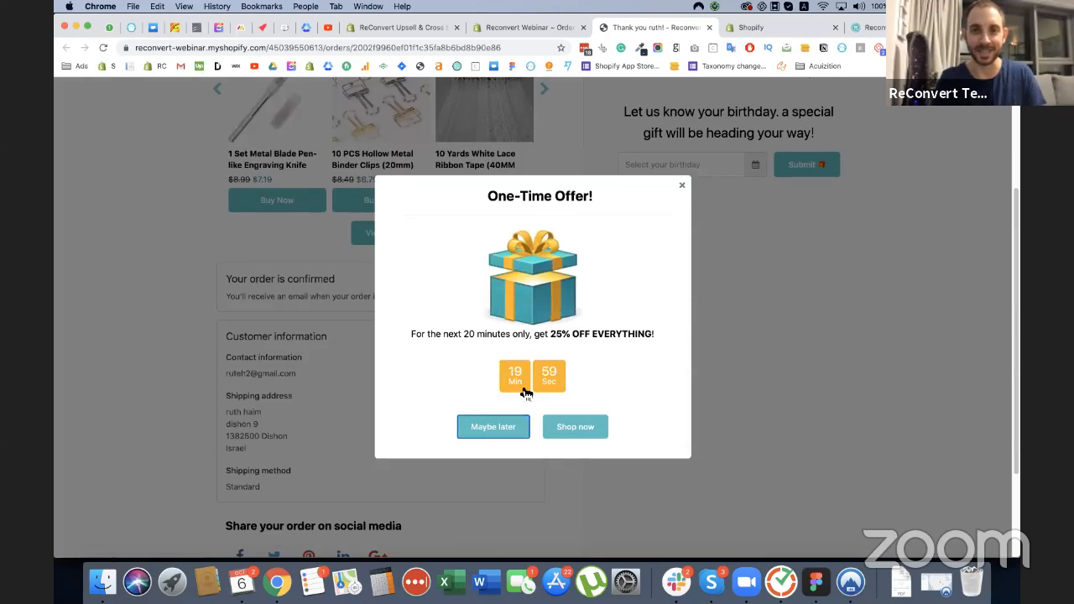
pyautogui.click(493, 426)
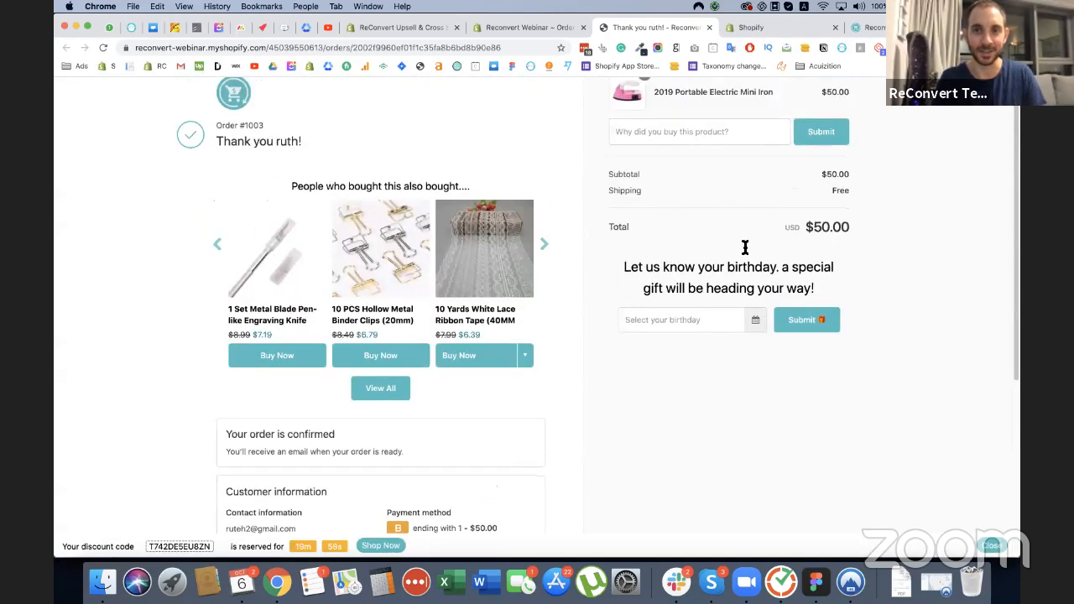
pyautogui.scroll(1, 744, 247)
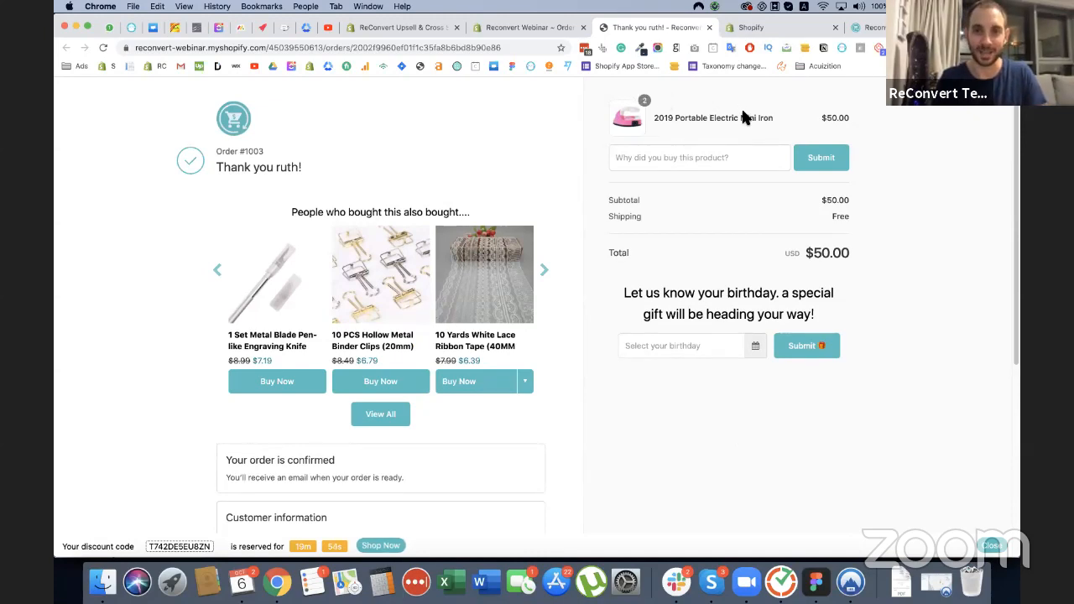
# Step: Browse to more recommended products, open the quick view of the 200Pcs Mixed A-Z Wooden Letters/Numbers, and close it
pyautogui.scroll(-3, 757, 451)
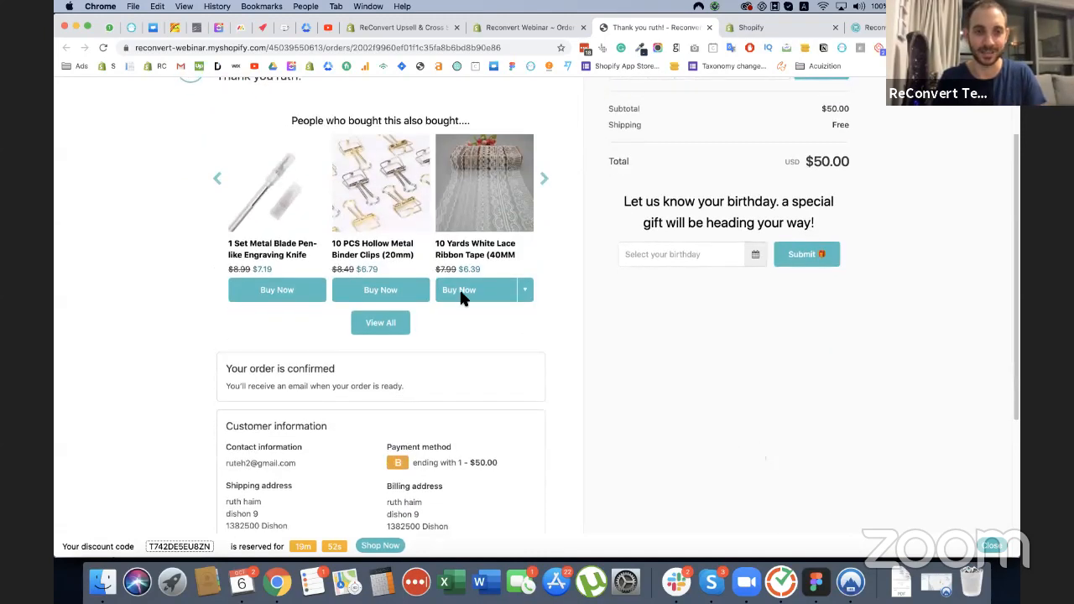
pyautogui.click(546, 181)
pyautogui.scroll(2, 548, 219)
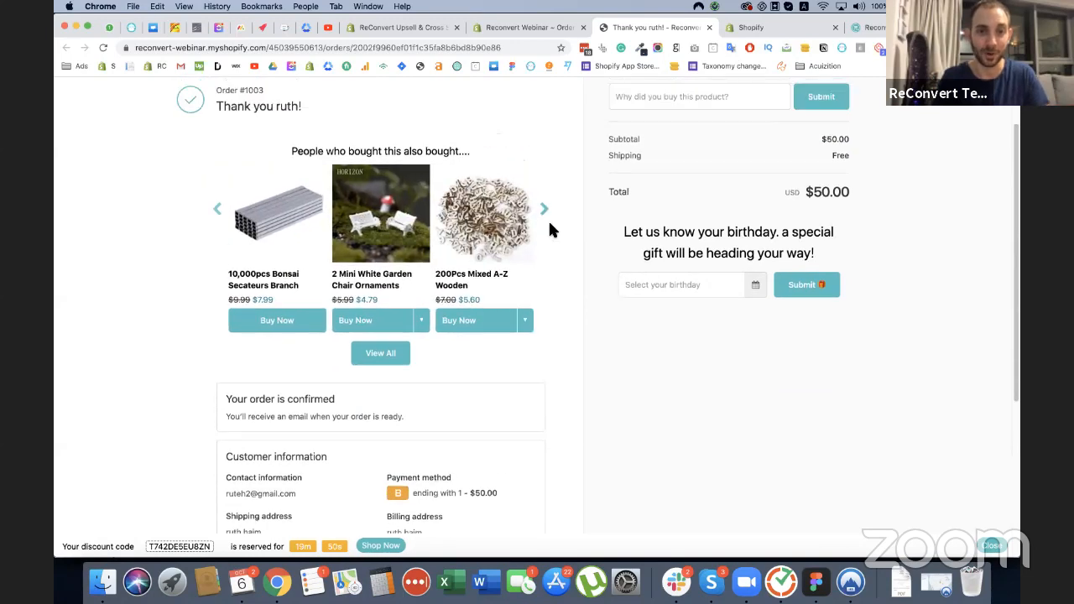
pyautogui.click(525, 196)
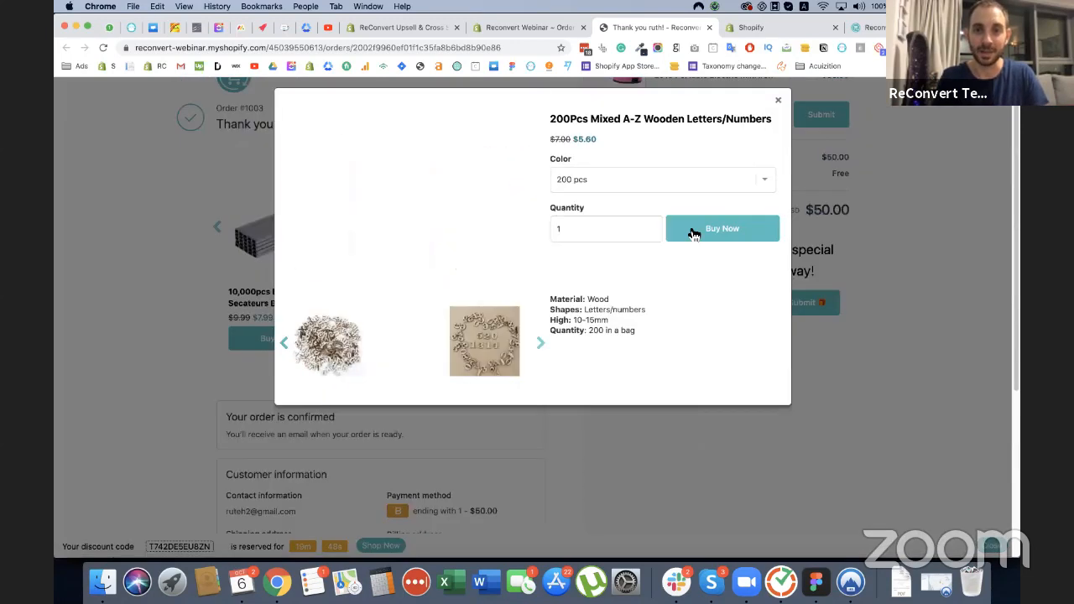
pyautogui.scroll(-3, 692, 228)
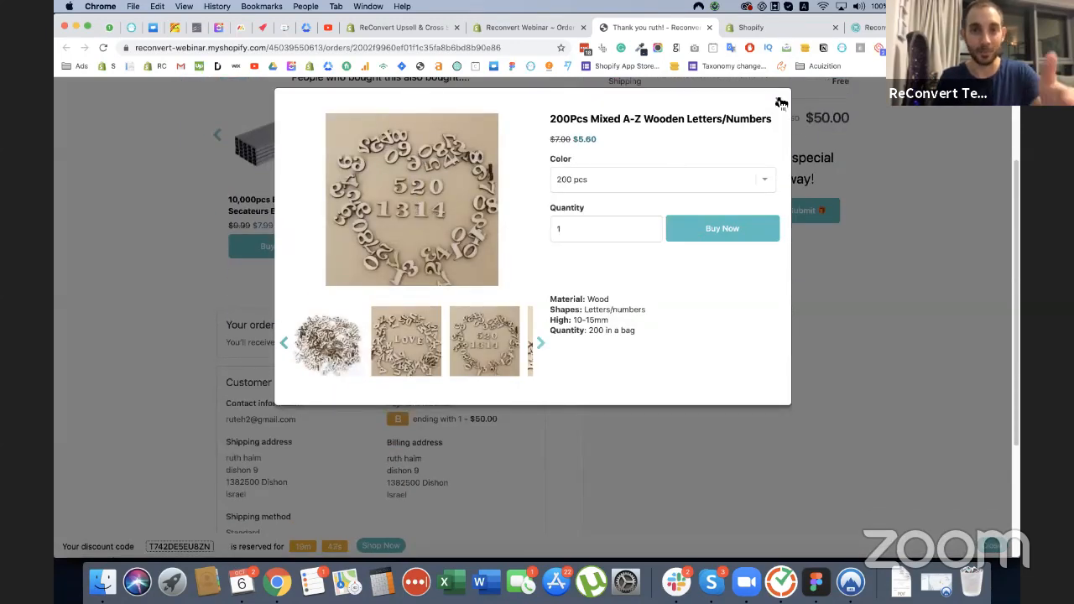
pyautogui.press('Escape')
pyautogui.scroll(5, 541, 290)
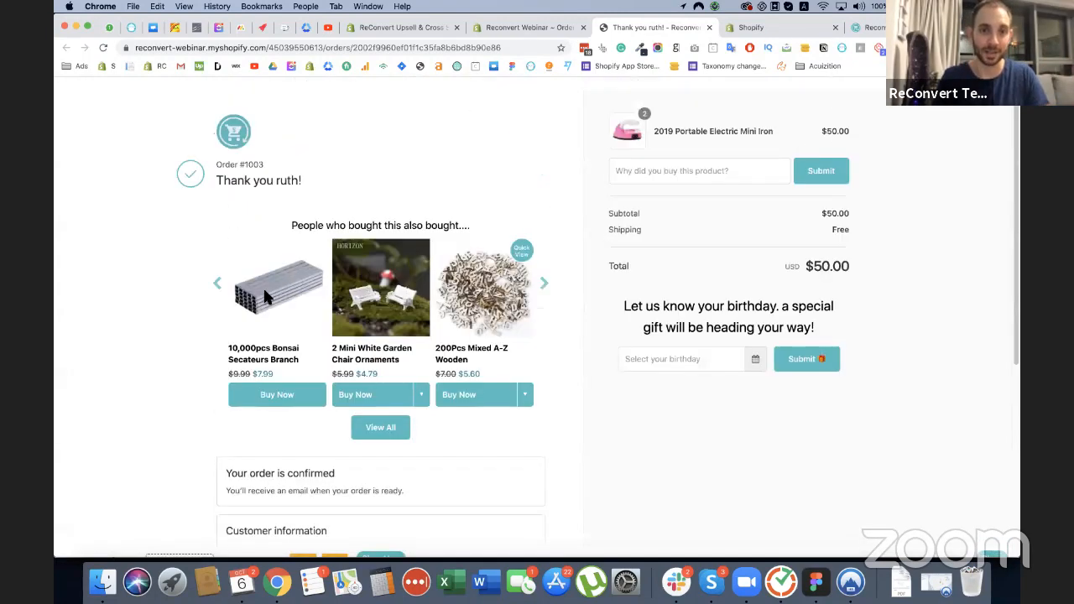
# Step: Check the variant choices offered for the recommended wooden letters product without changing the selection
pyautogui.scroll(-5, 529, 268)
pyautogui.click(524, 193)
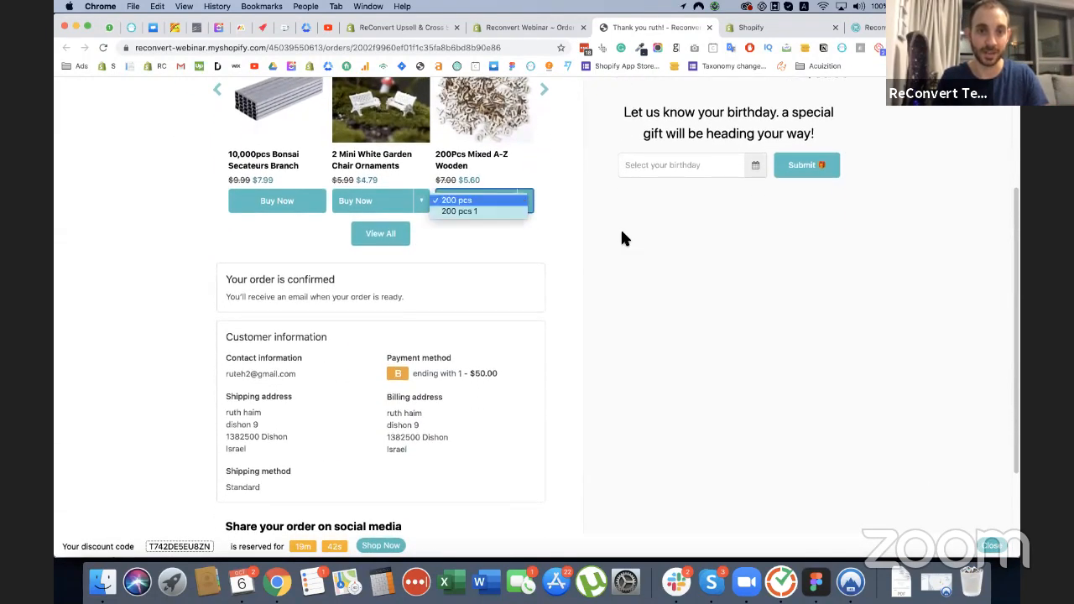
pyautogui.click(620, 228)
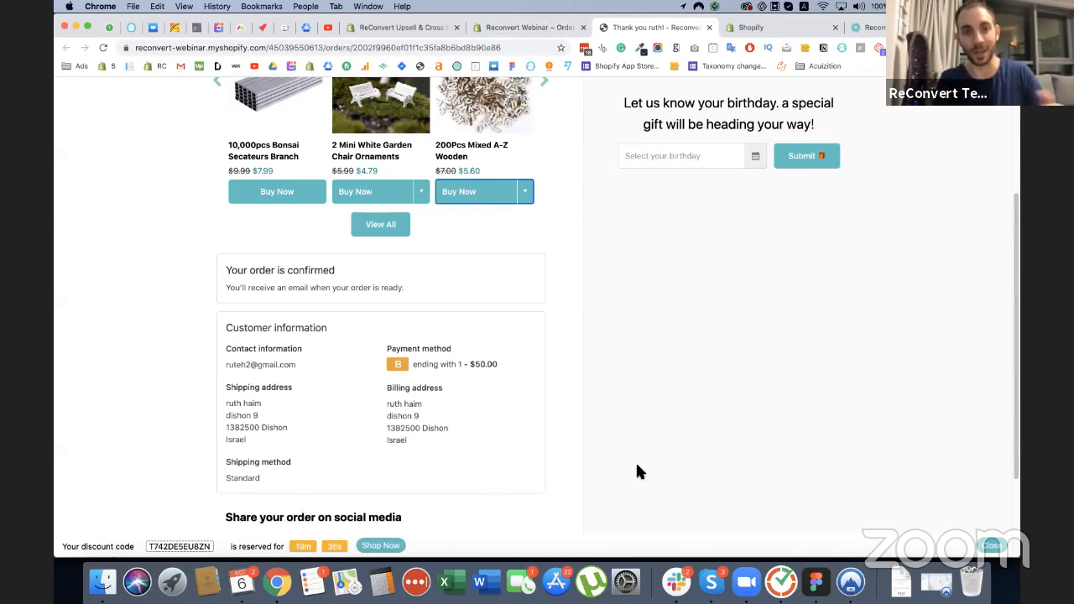
# Step: Switch from the live thank you page to the ReConvert app's Templates page in the store admin
pyautogui.click(524, 28)
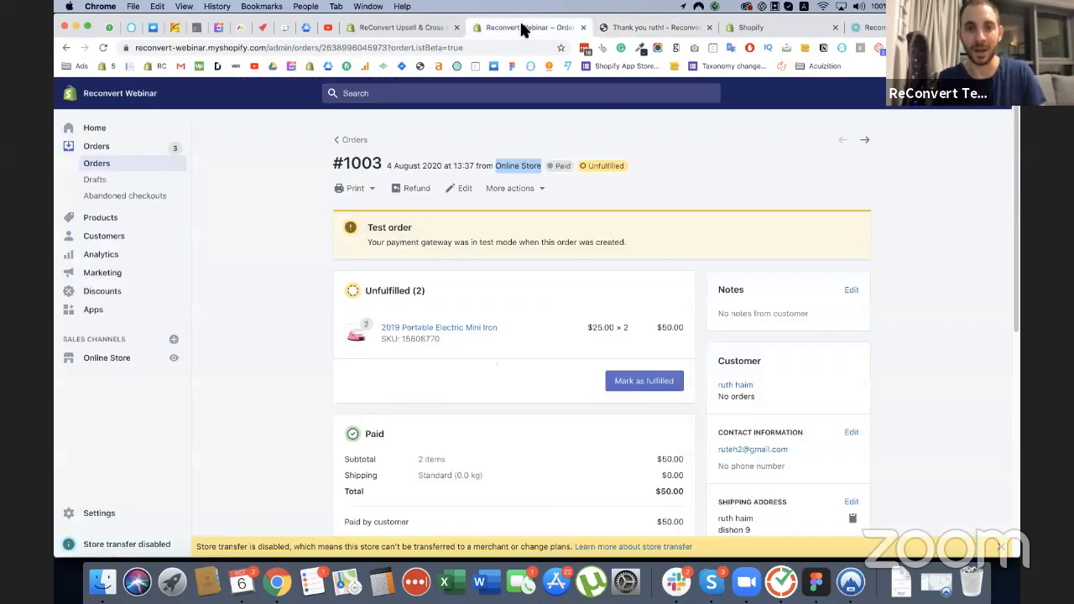
pyautogui.click(763, 30)
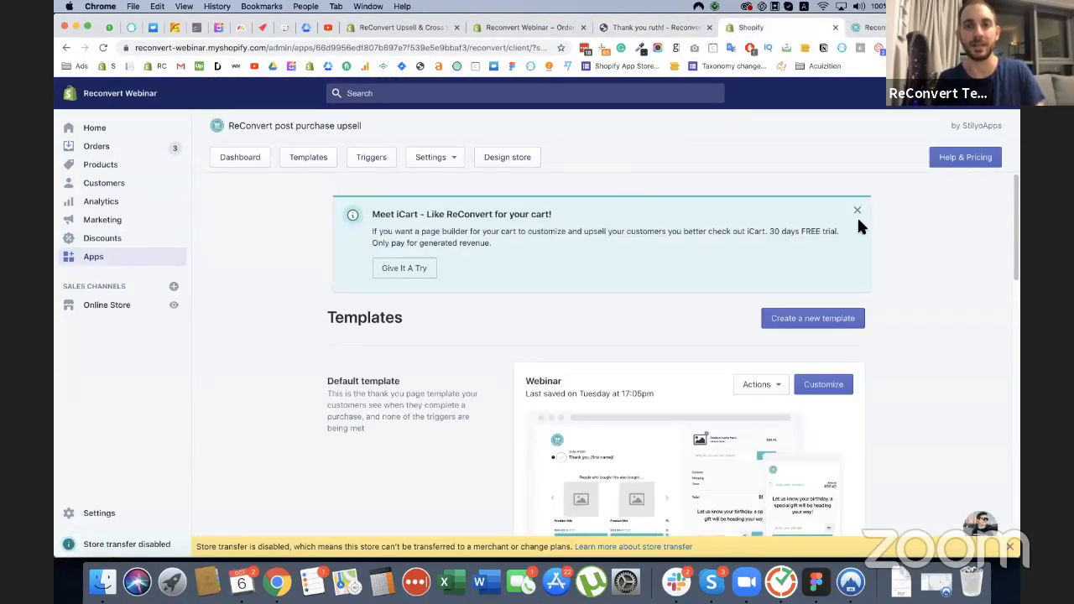
# Step: Dismiss the iCart promotional banner and review the Templates page's default template, templates summary and performance statistics
pyautogui.click(858, 211)
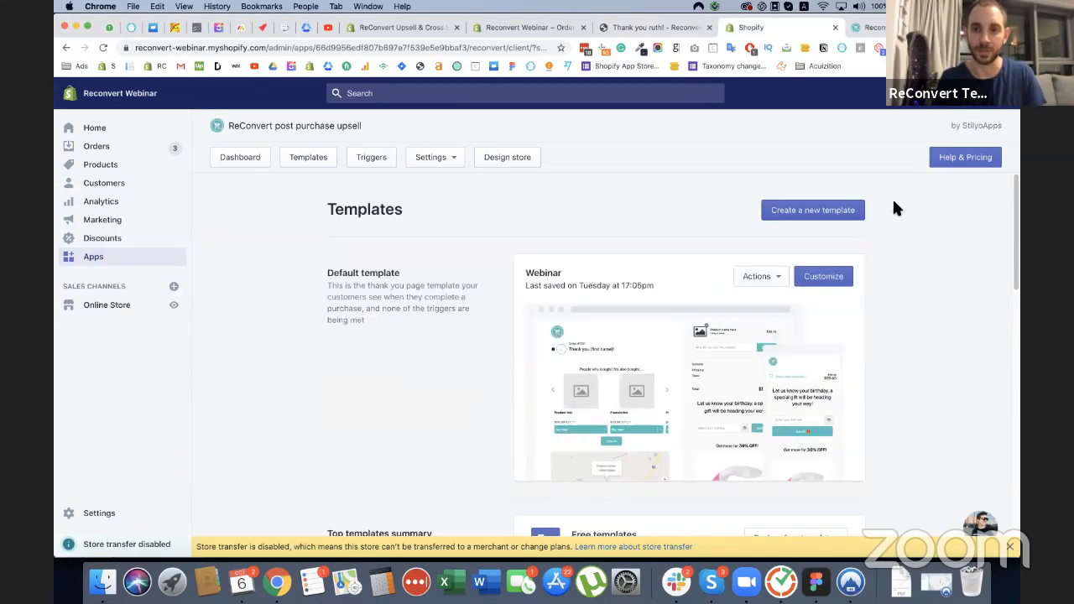
pyautogui.scroll(-1, 955, 224)
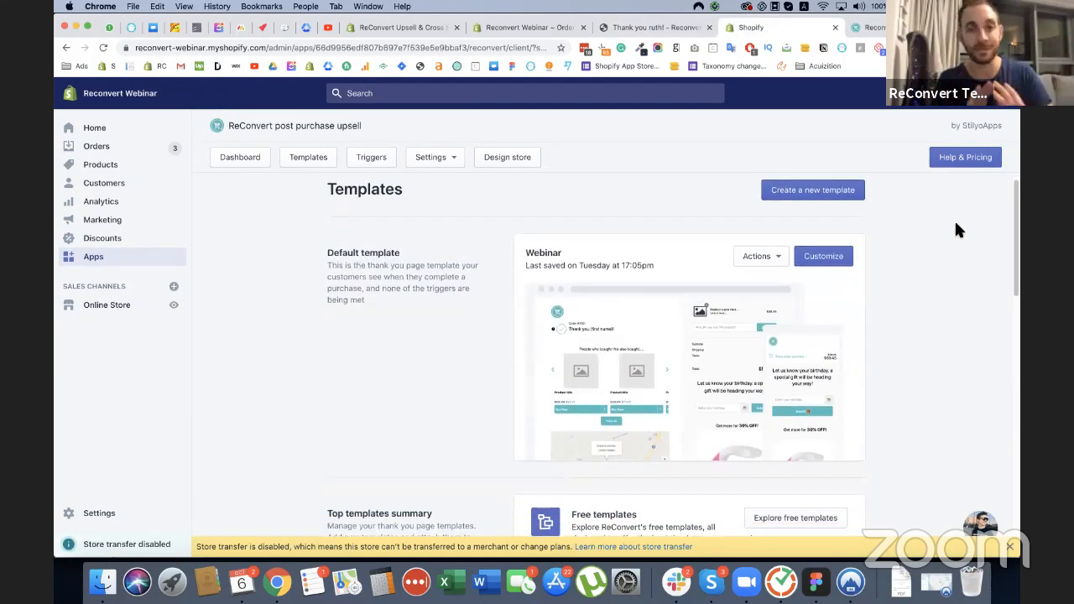
pyautogui.scroll(-5, 617, 186)
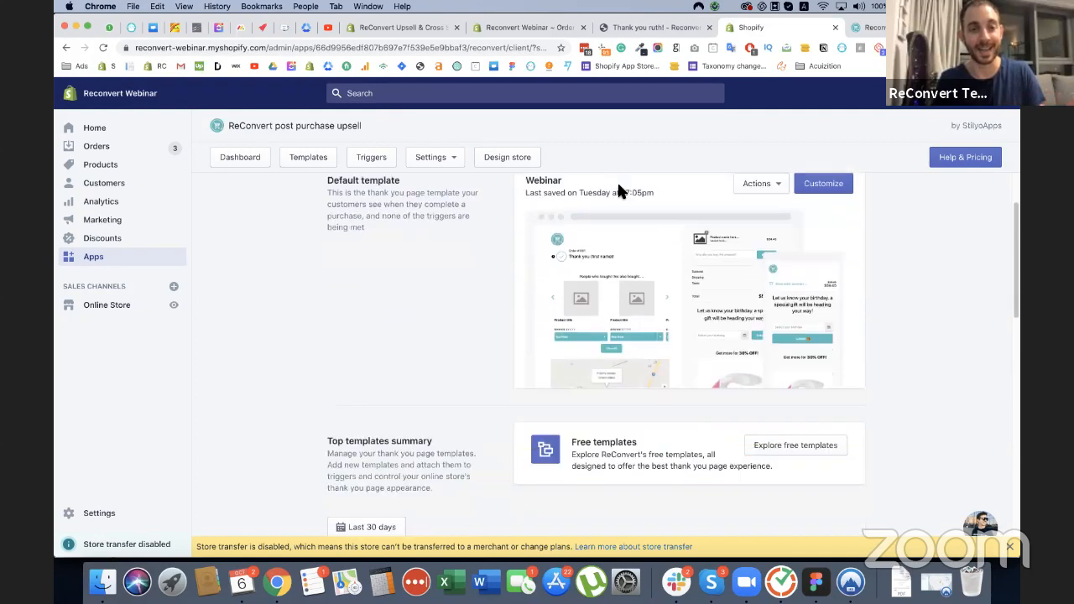
pyautogui.scroll(-4, 617, 180)
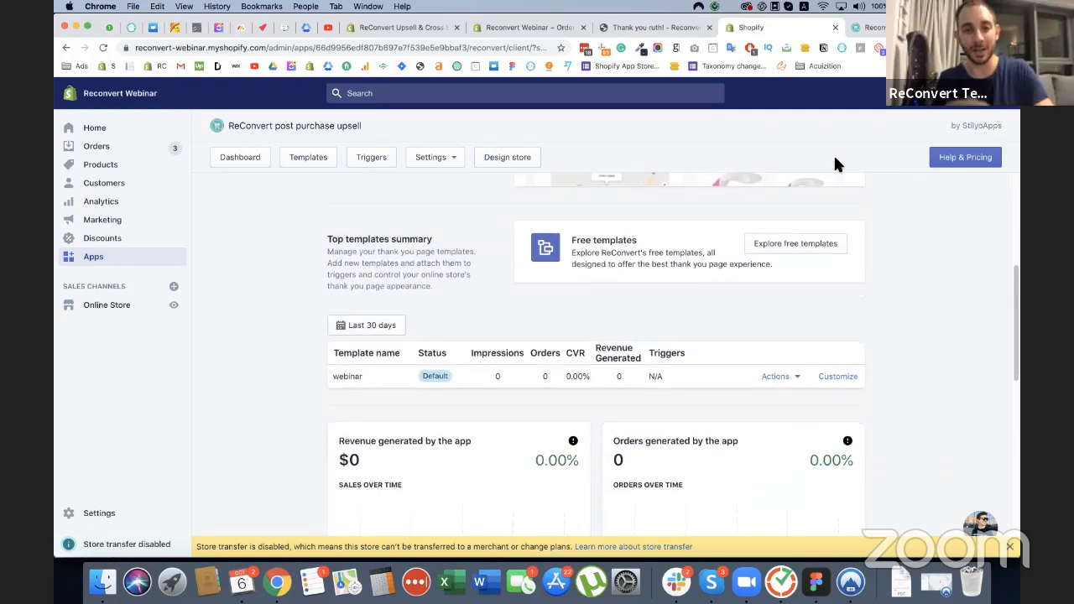
pyautogui.scroll(-10, 814, 257)
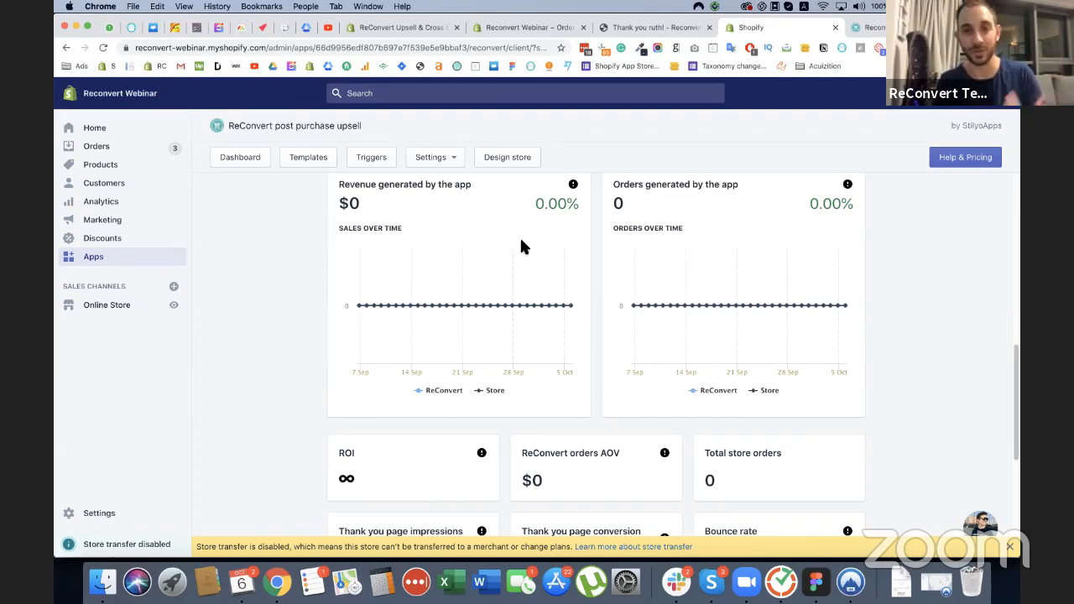
pyautogui.scroll(-3, 520, 242)
pyautogui.scroll(-3, 461, 283)
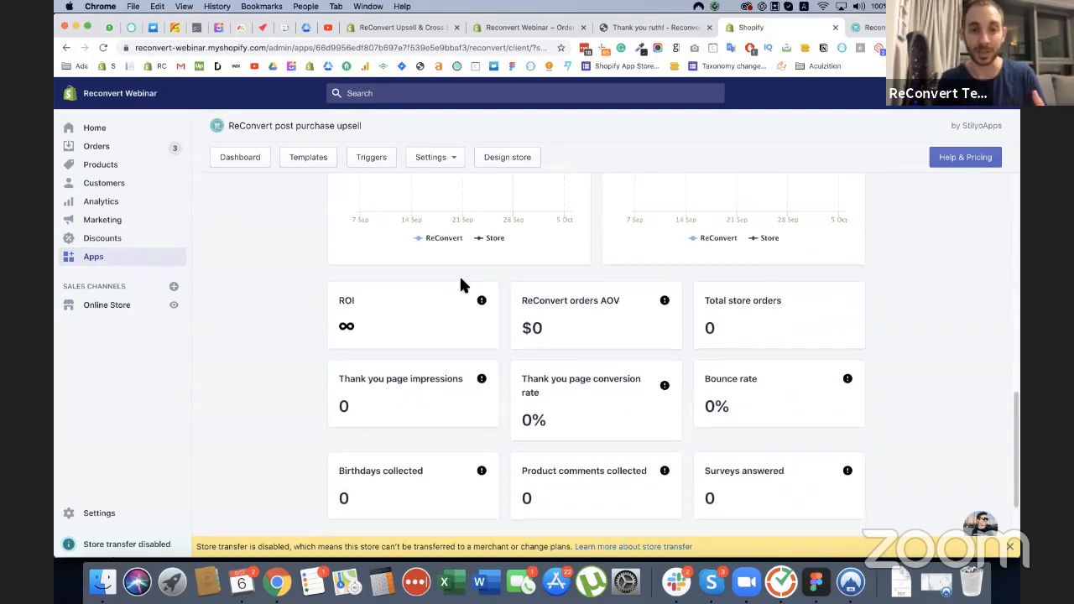
pyautogui.scroll(-2, 474, 285)
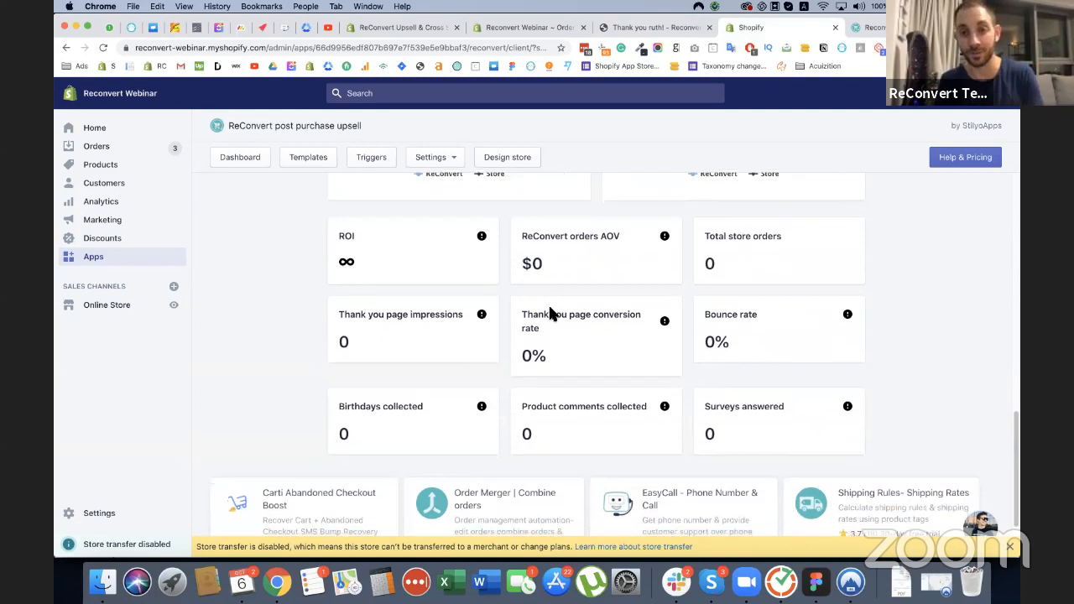
pyautogui.scroll(-1, 554, 312)
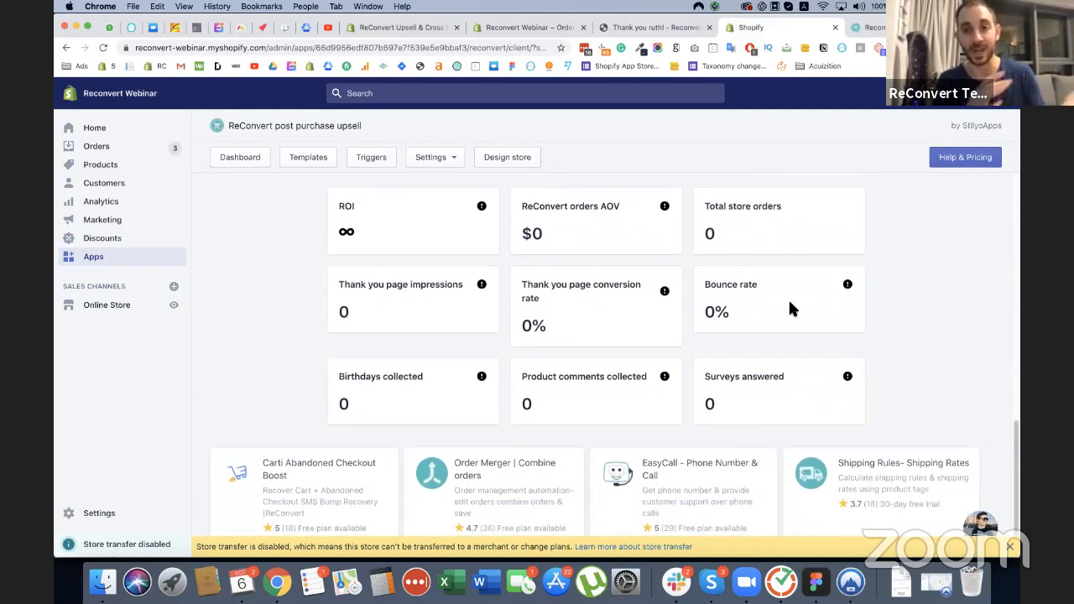
pyautogui.scroll(-1, 610, 313)
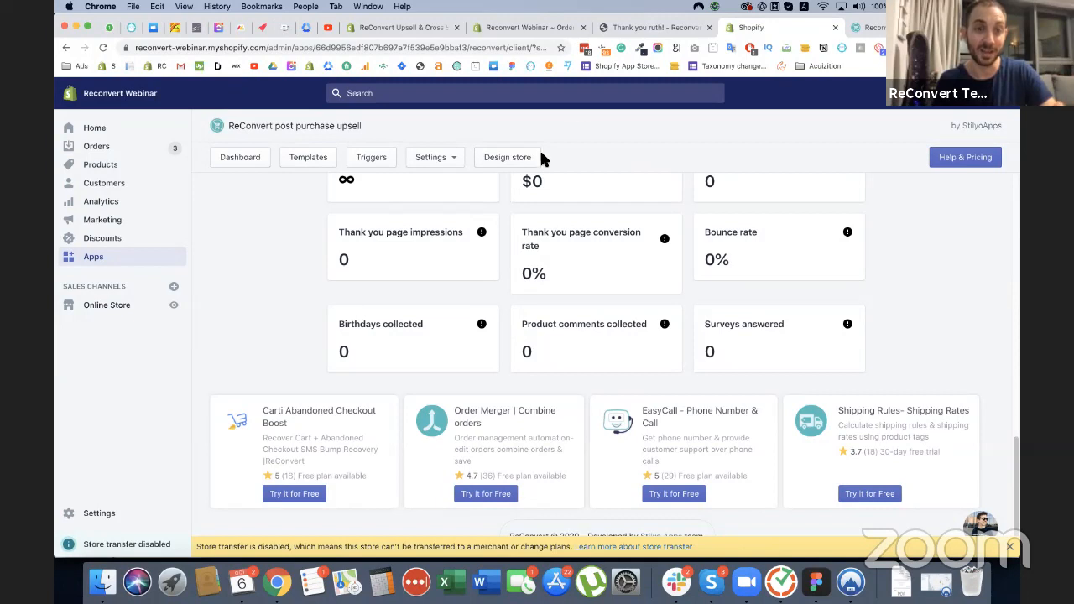
# Step: Switch to the live thank you page, fill in the customer's date of birth in the birthday collector and submit it
pyautogui.click(618, 28)
pyautogui.scroll(2, 600, 327)
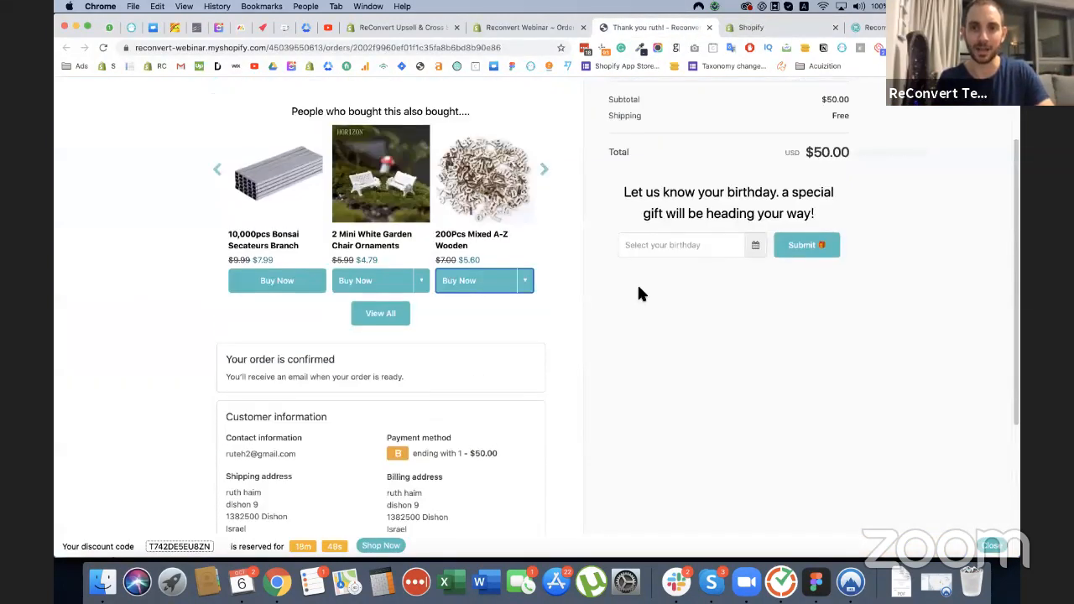
pyautogui.click(672, 245)
pyautogui.click(705, 208)
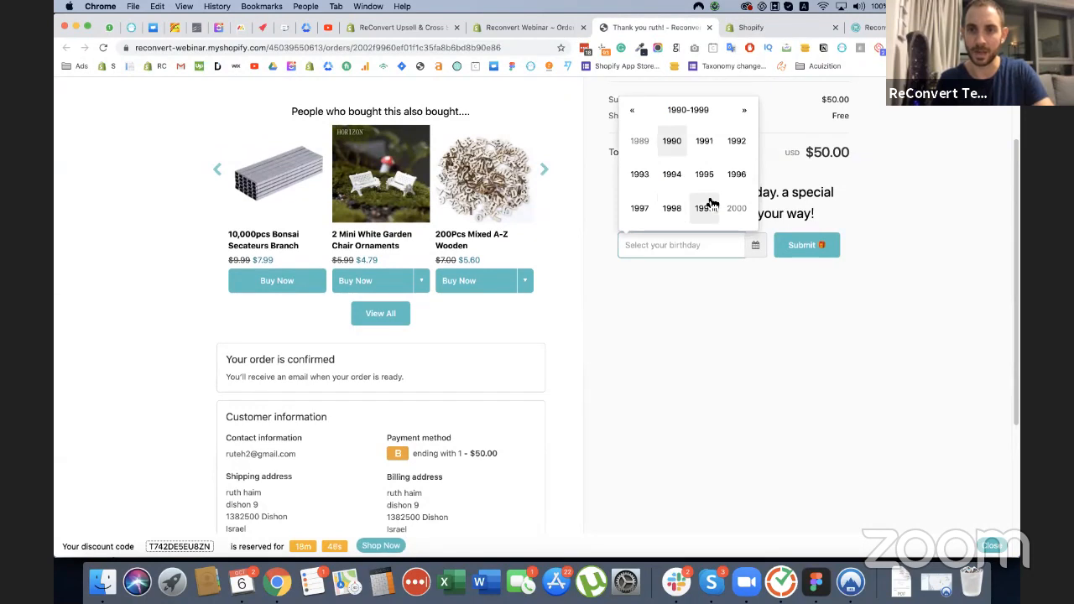
pyautogui.click(705, 145)
pyautogui.click(707, 209)
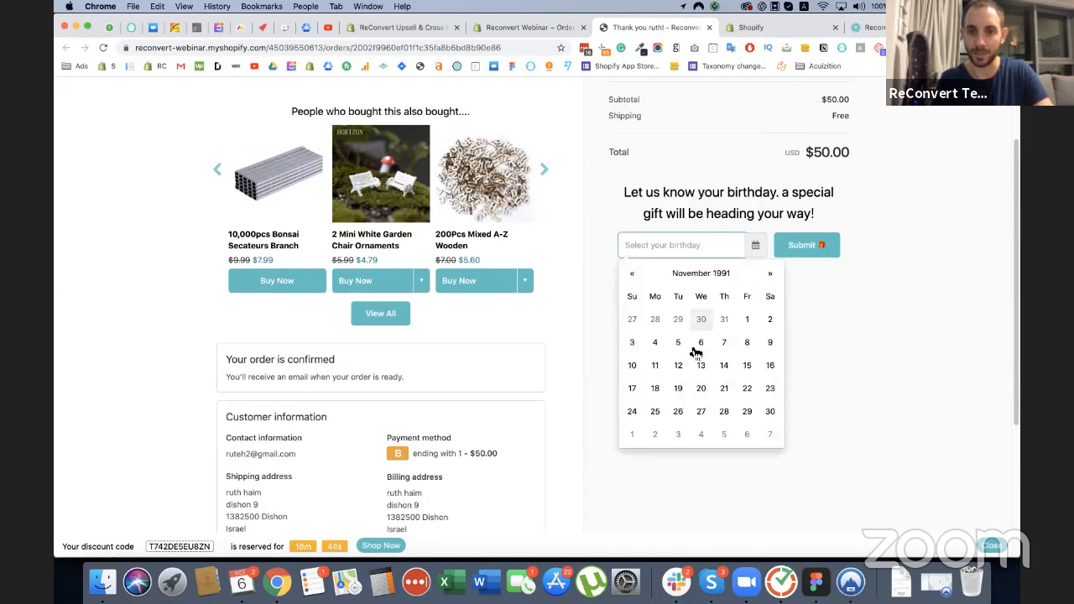
pyautogui.click(746, 387)
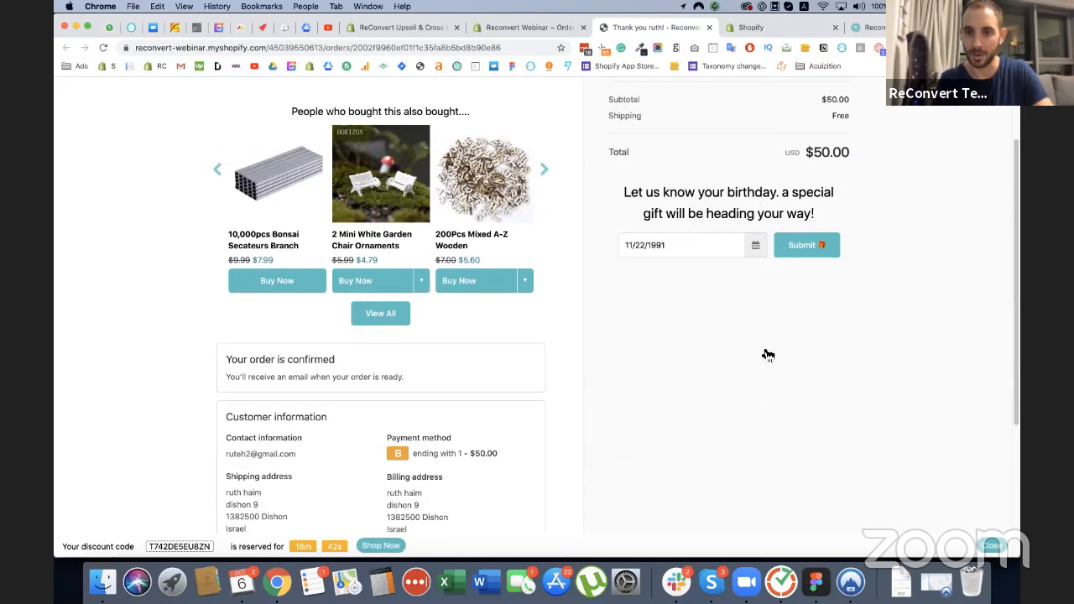
pyautogui.click(818, 245)
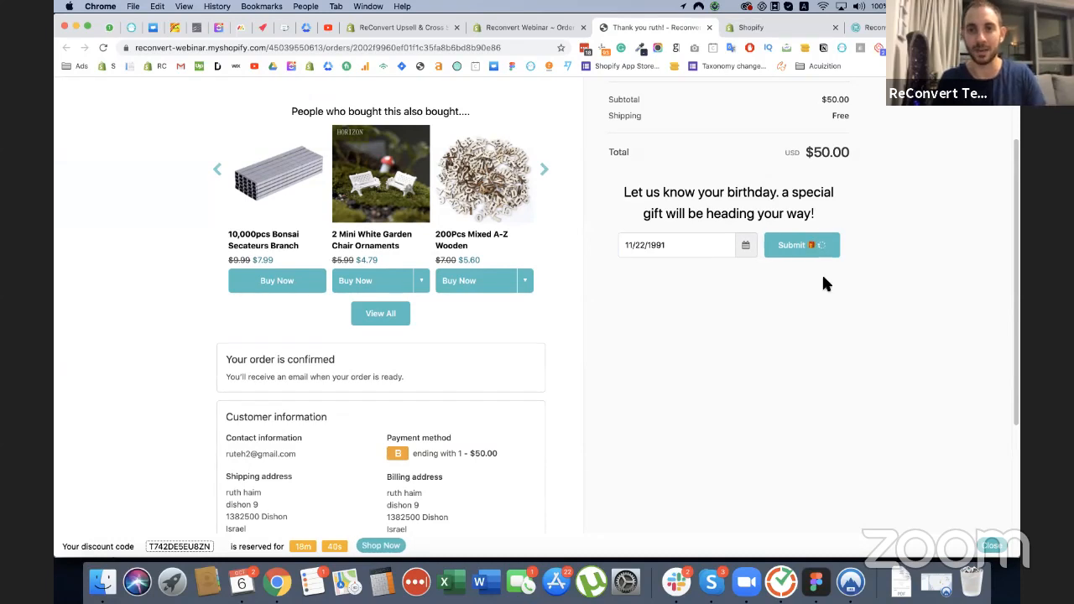
# Step: Submit the comment "looks great" for the 2019 Portable Electric Mini Iron on the thank you page
pyautogui.scroll(2, 823, 284)
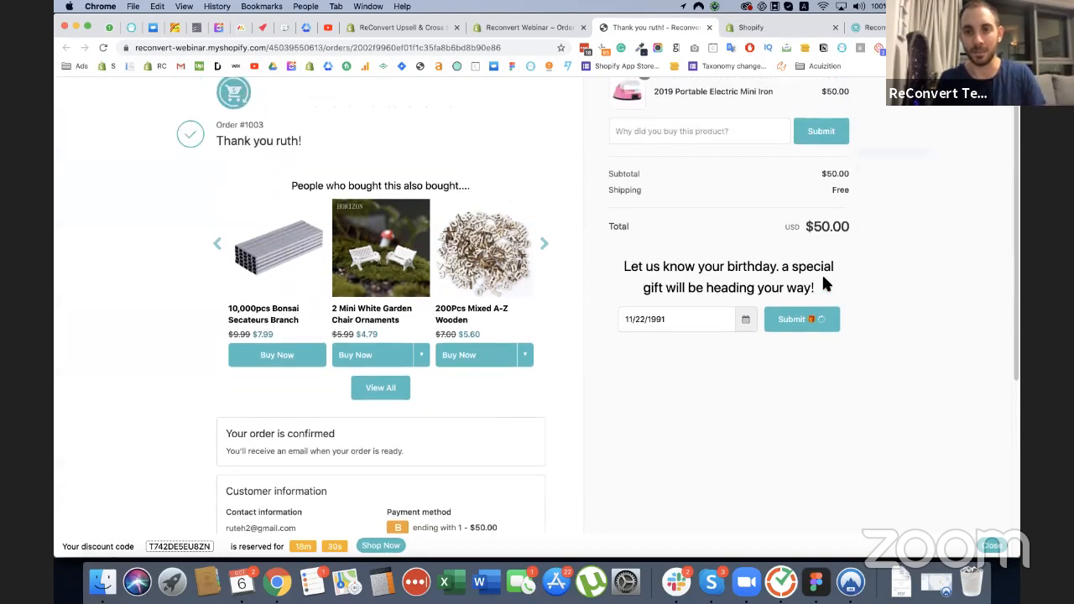
pyautogui.click(685, 136)
pyautogui.scroll(1, 695, 168)
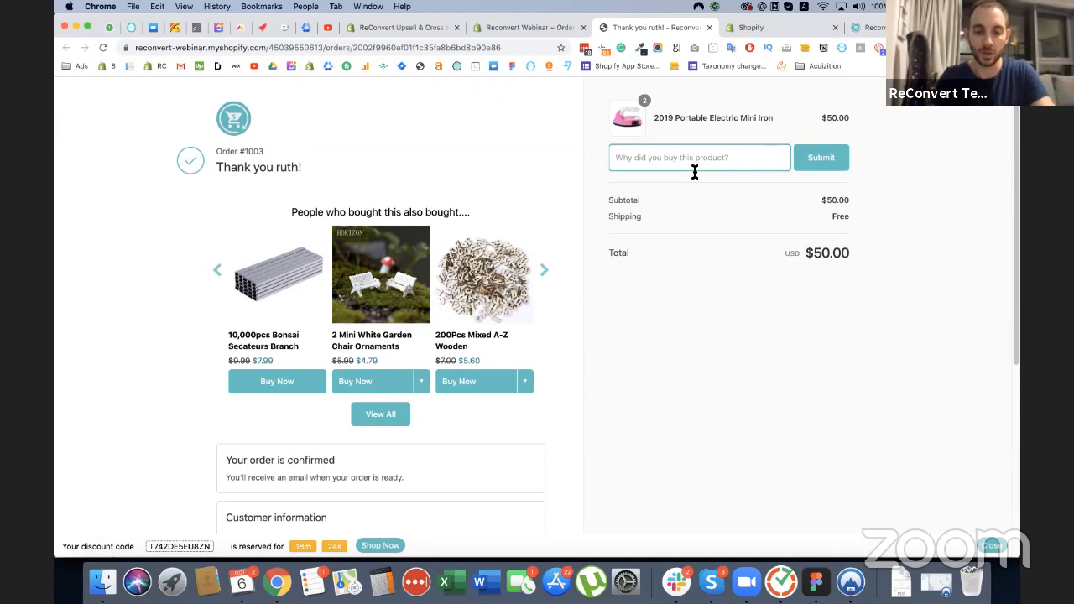
pyautogui.write('looks ')
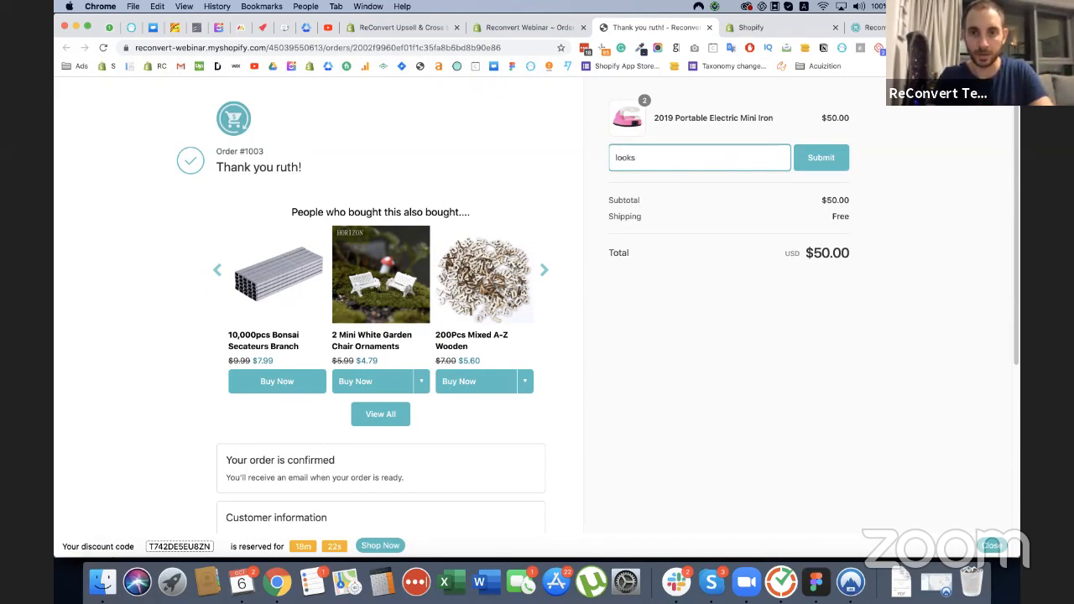
pyautogui.write('great')
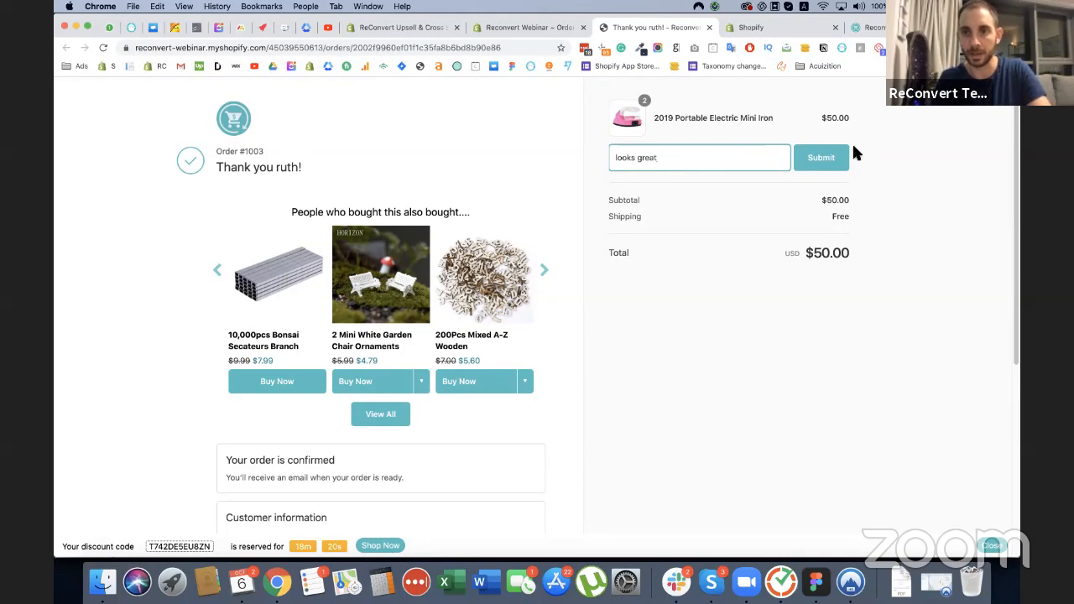
pyautogui.click(819, 165)
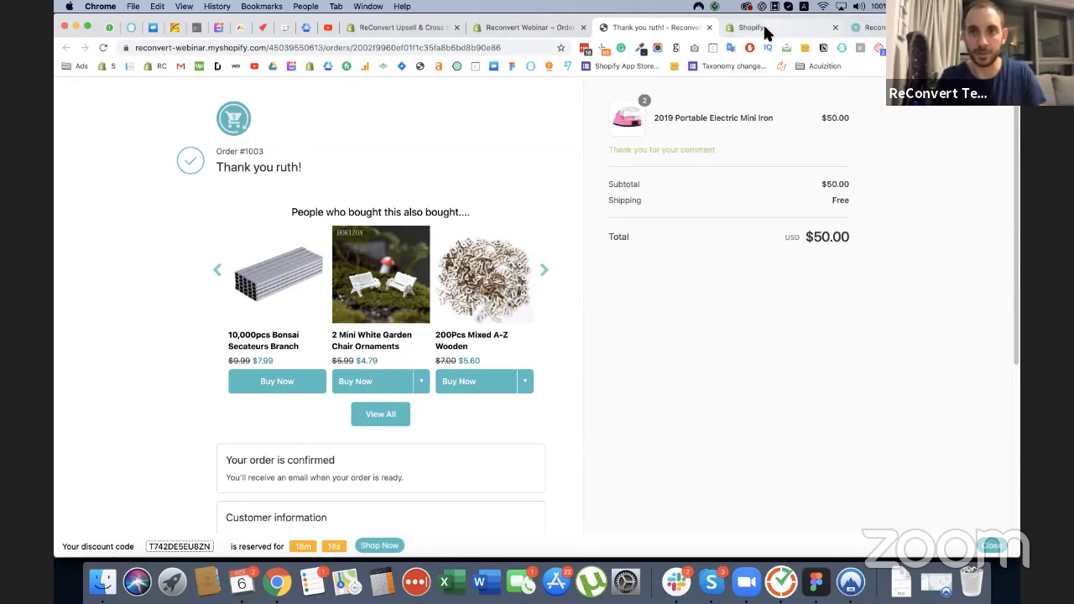
# Step: Return to the ReConvert Templates page, refresh it, and check the thank you page impressions, birthdays collected and product comments collected
pyautogui.click(755, 27)
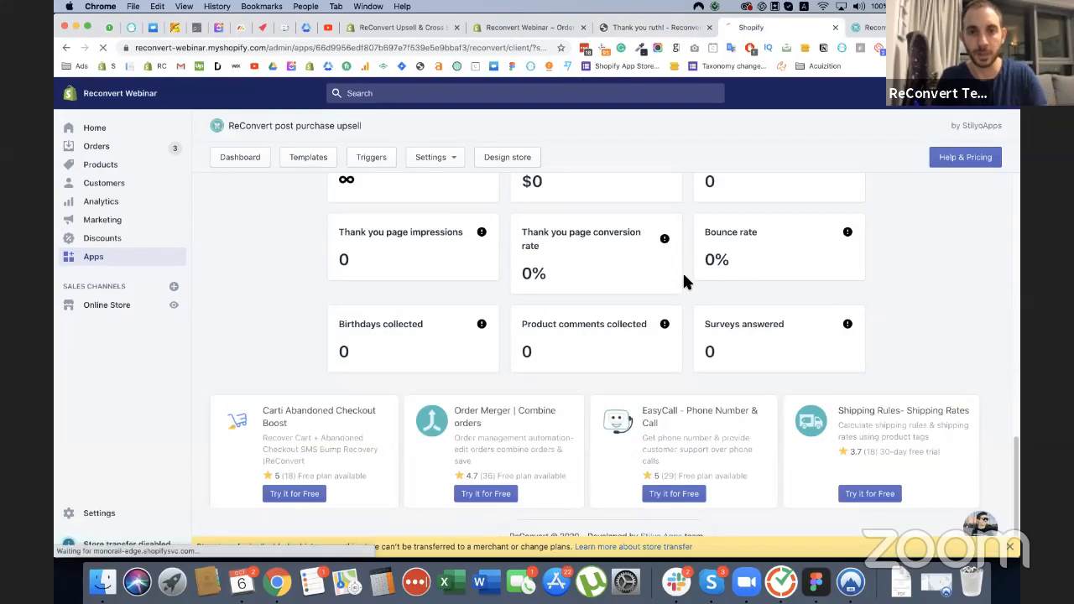
pyautogui.scroll(1, 682, 271)
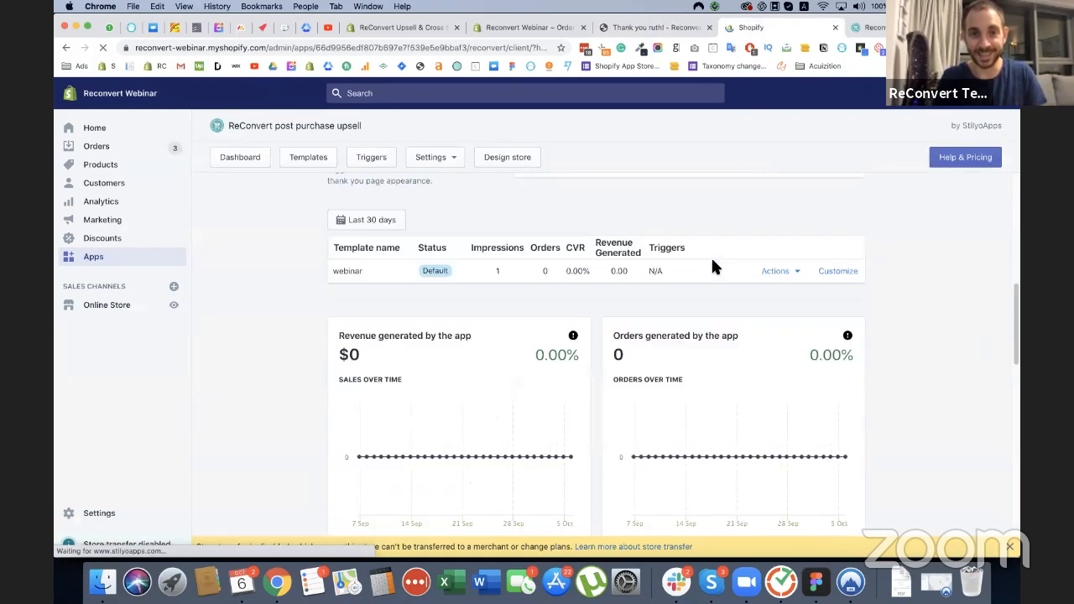
pyautogui.scroll(-5, 695, 264)
pyautogui.scroll(-3, 695, 264)
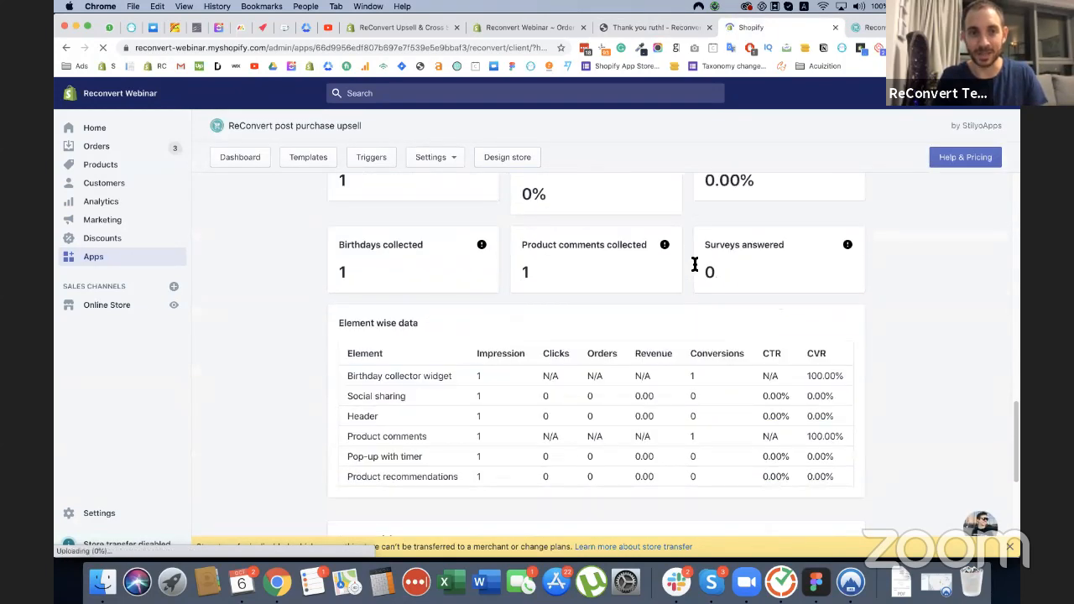
pyautogui.scroll(2, 545, 293)
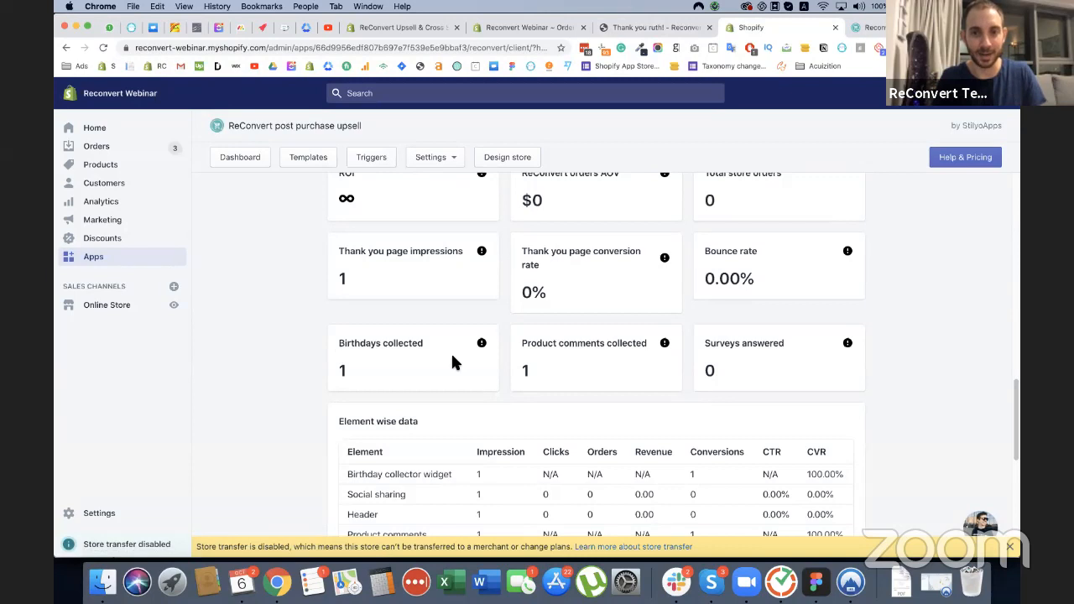
pyautogui.scroll(2, 451, 360)
pyautogui.scroll(-1, 378, 315)
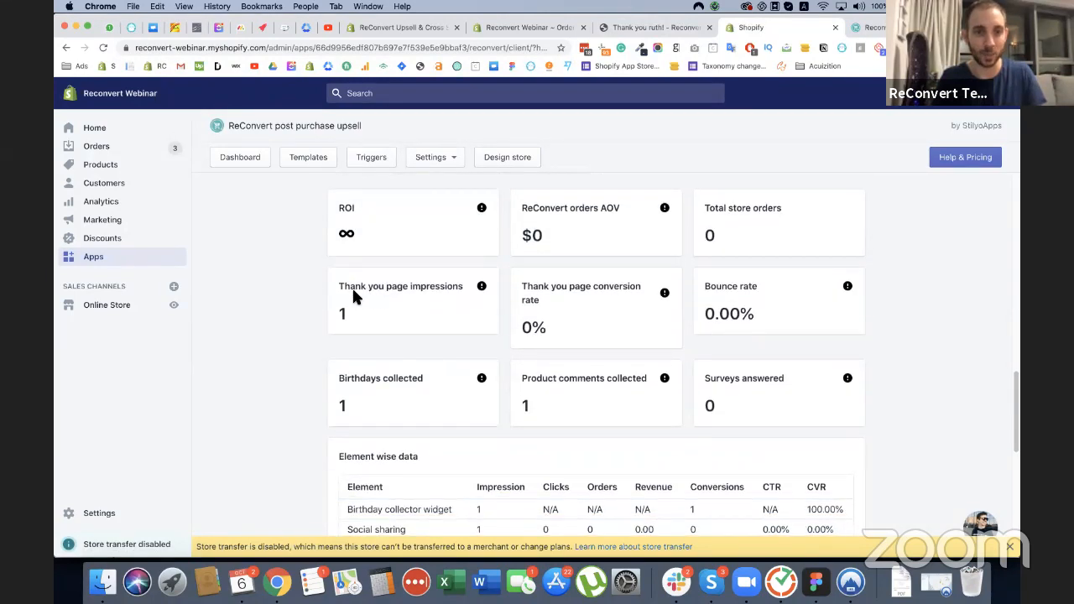
pyautogui.scroll(-1, 406, 298)
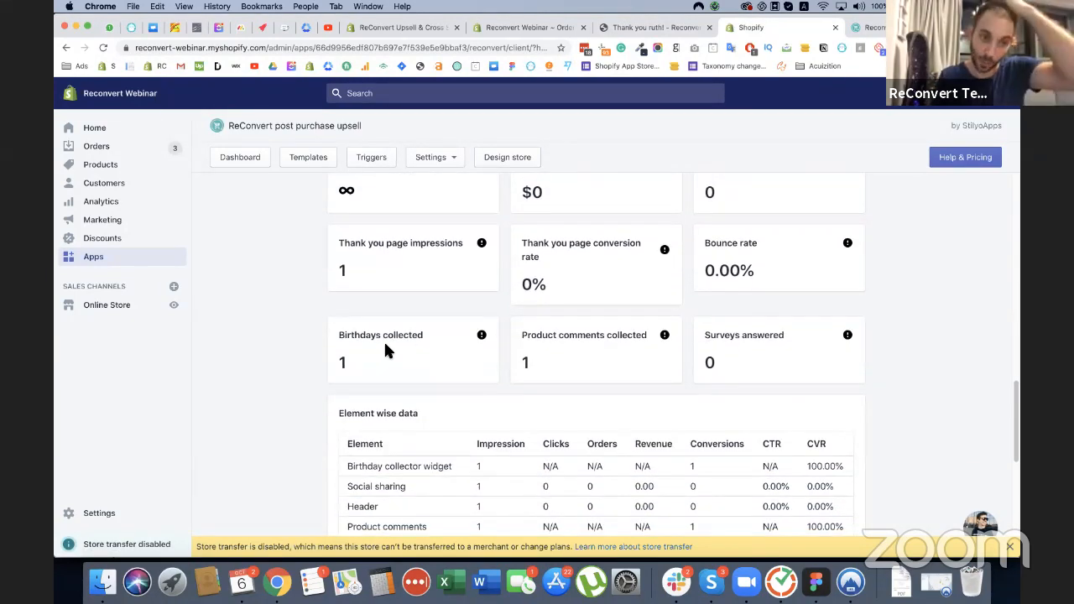
# Step: Examine the element-wise data and latest activity on the Templates page, and return to the default template overview
pyautogui.scroll(-1, 427, 350)
pyautogui.scroll(-2, 580, 314)
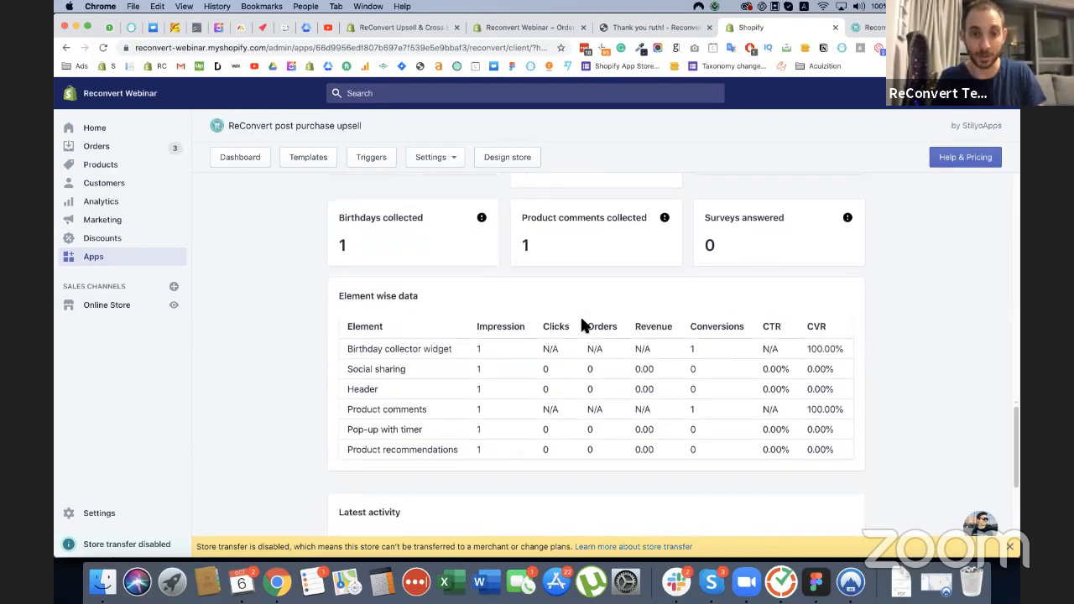
pyautogui.scroll(-2, 478, 330)
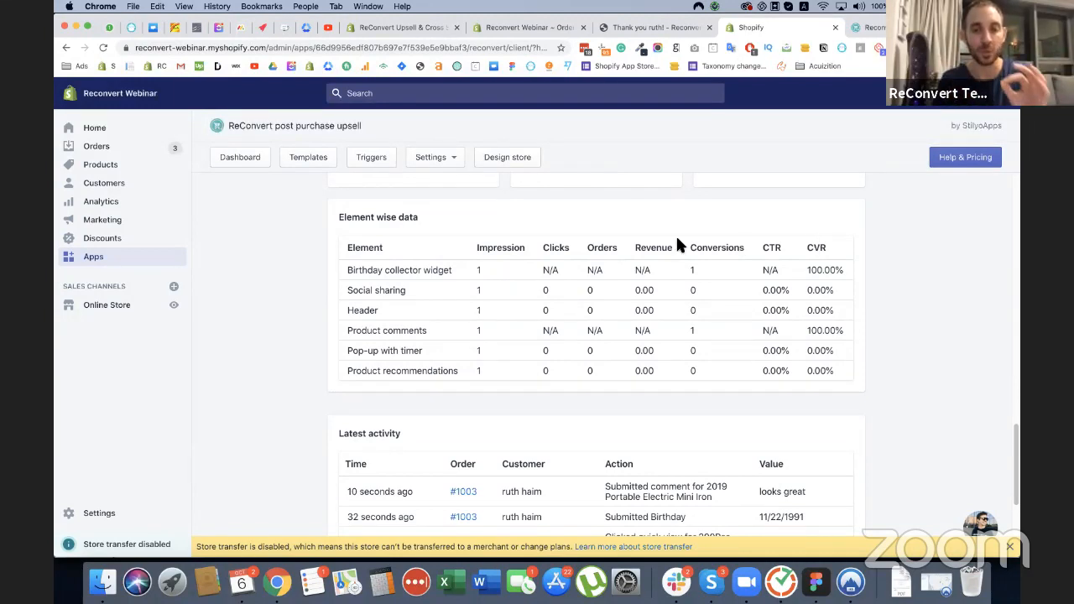
pyautogui.scroll(-1, 676, 242)
pyautogui.scroll(-1, 680, 254)
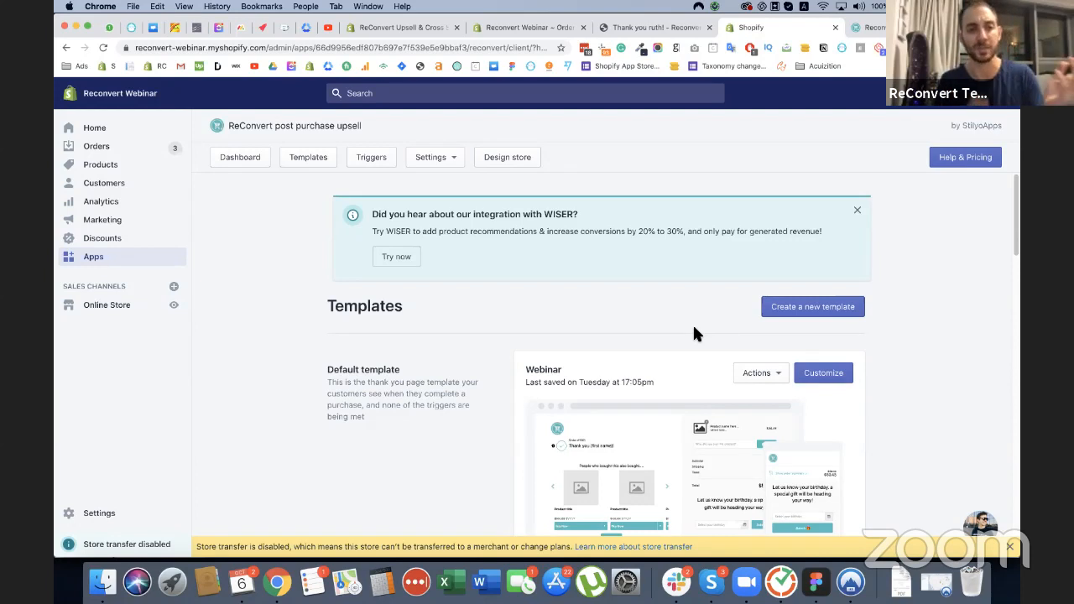
pyautogui.scroll(-3, 694, 334)
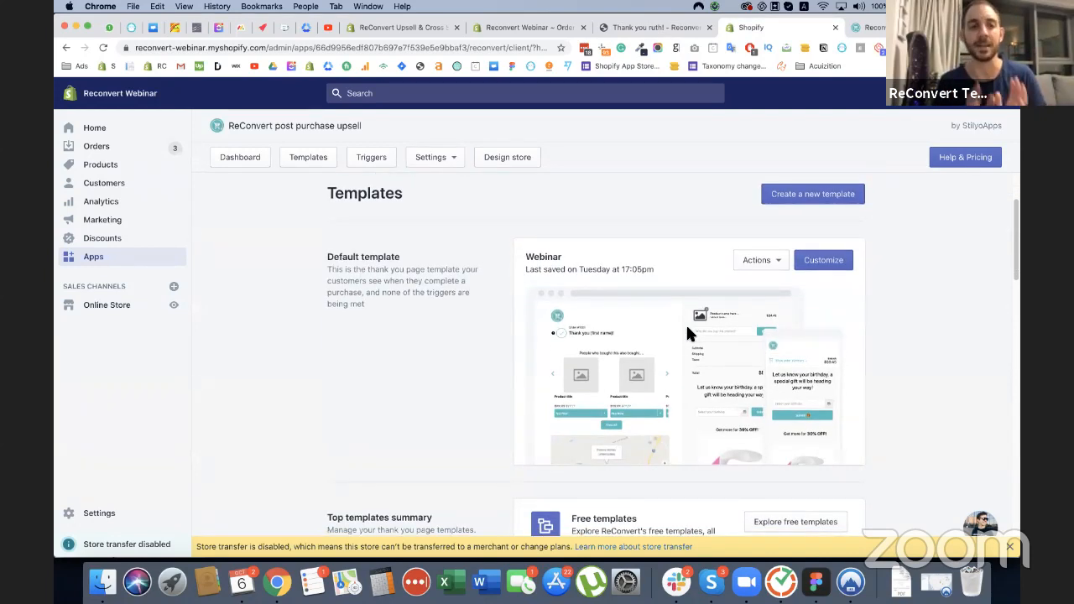